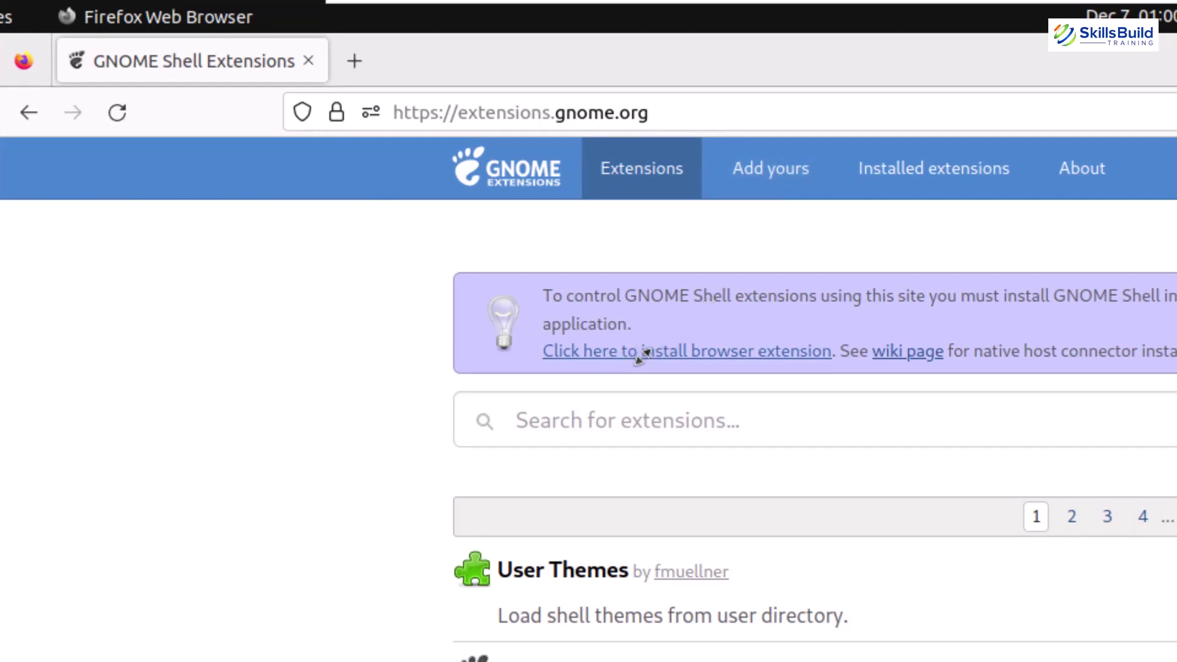
Step: Install the GNOME Shell integration Firefox add-on, dismiss its confirmation, and minimize Firefox
left_click(677, 353)
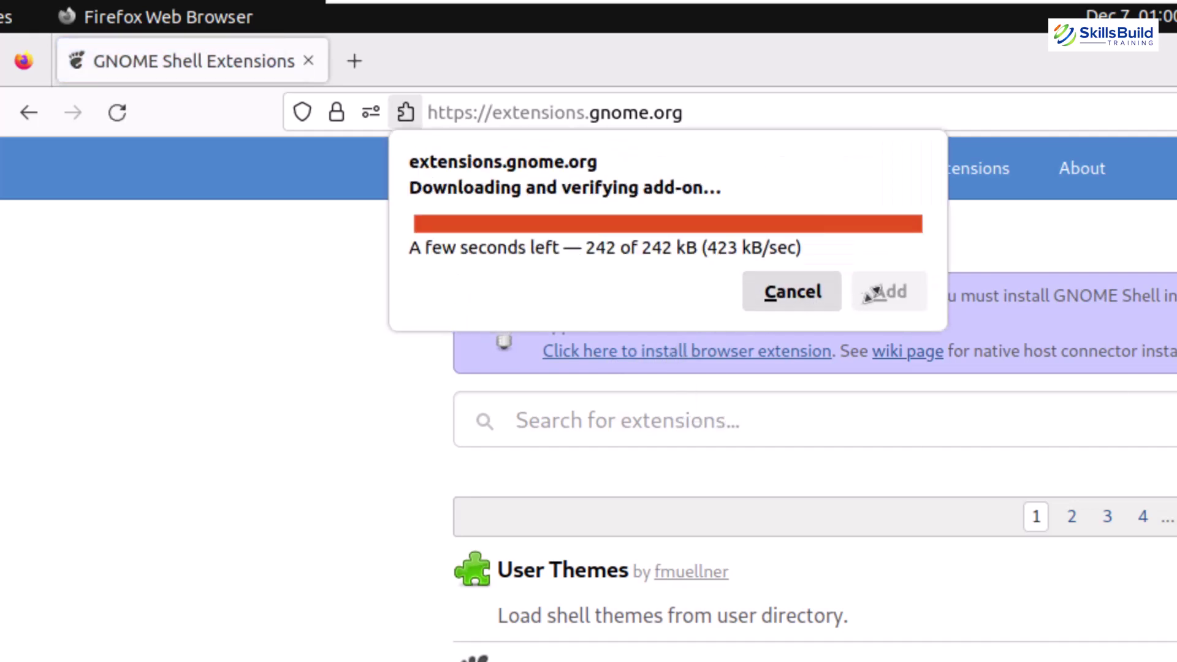
left_click(809, 322)
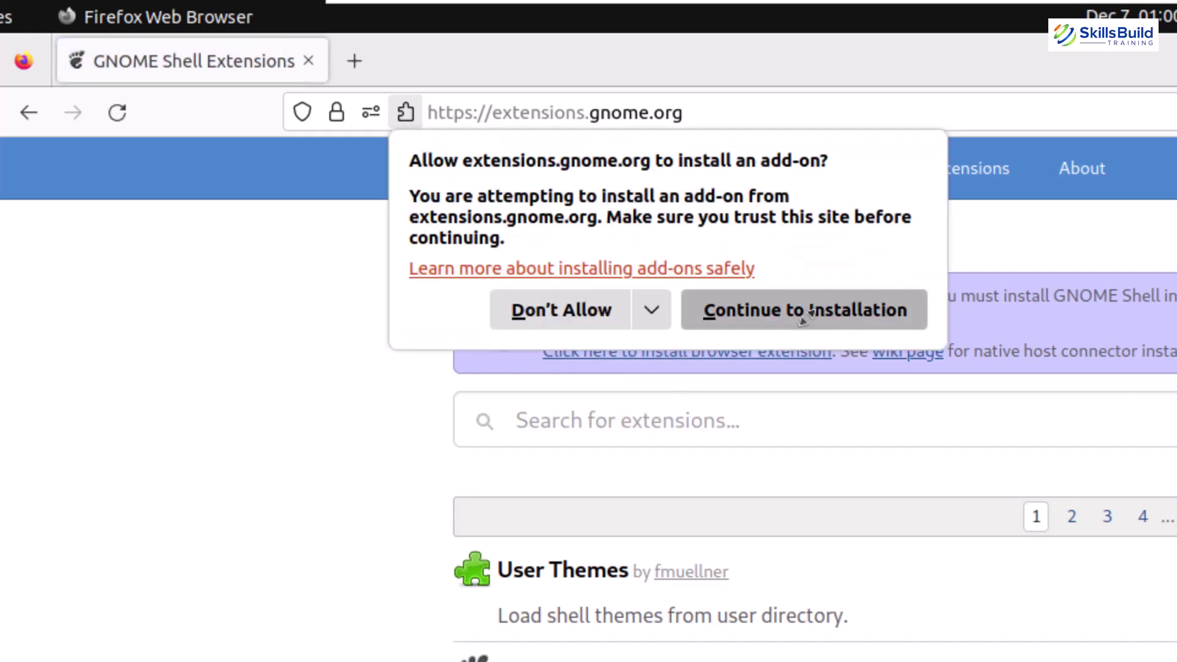
left_click(915, 355)
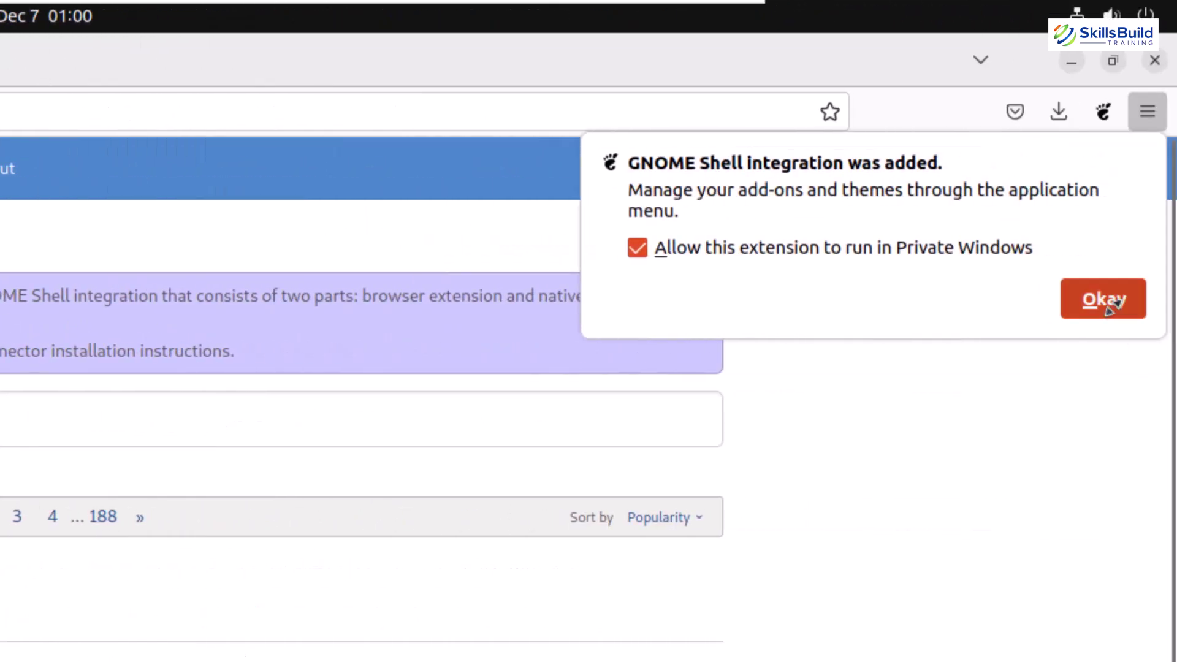
left_click(1112, 305)
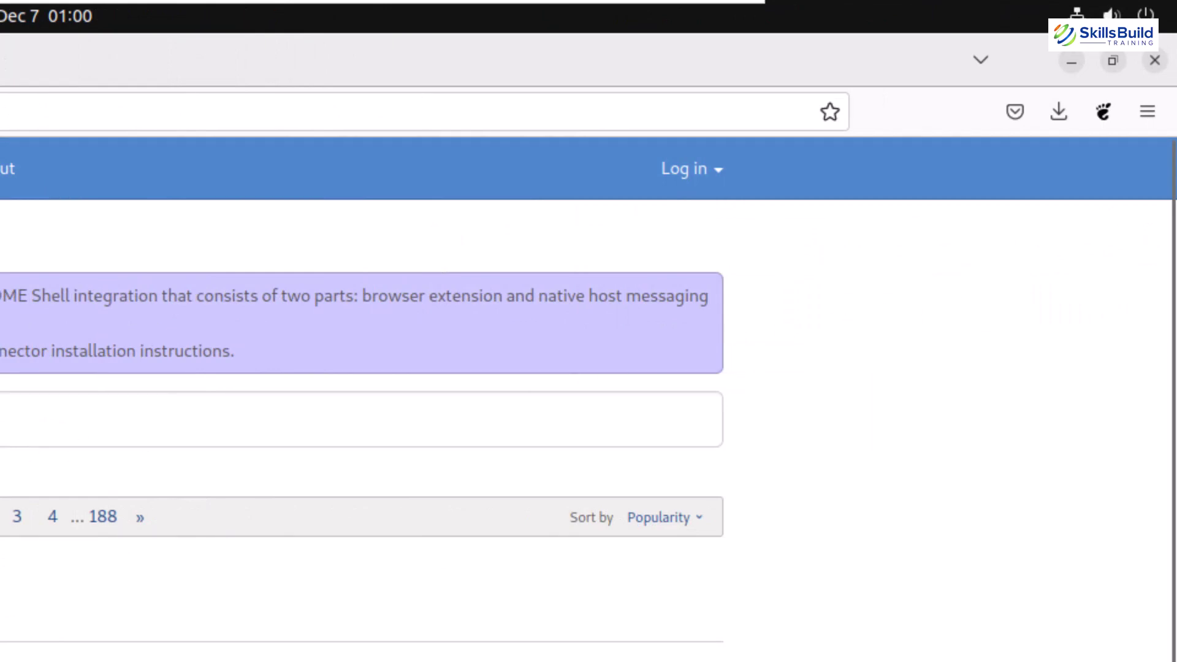
left_click(1071, 61)
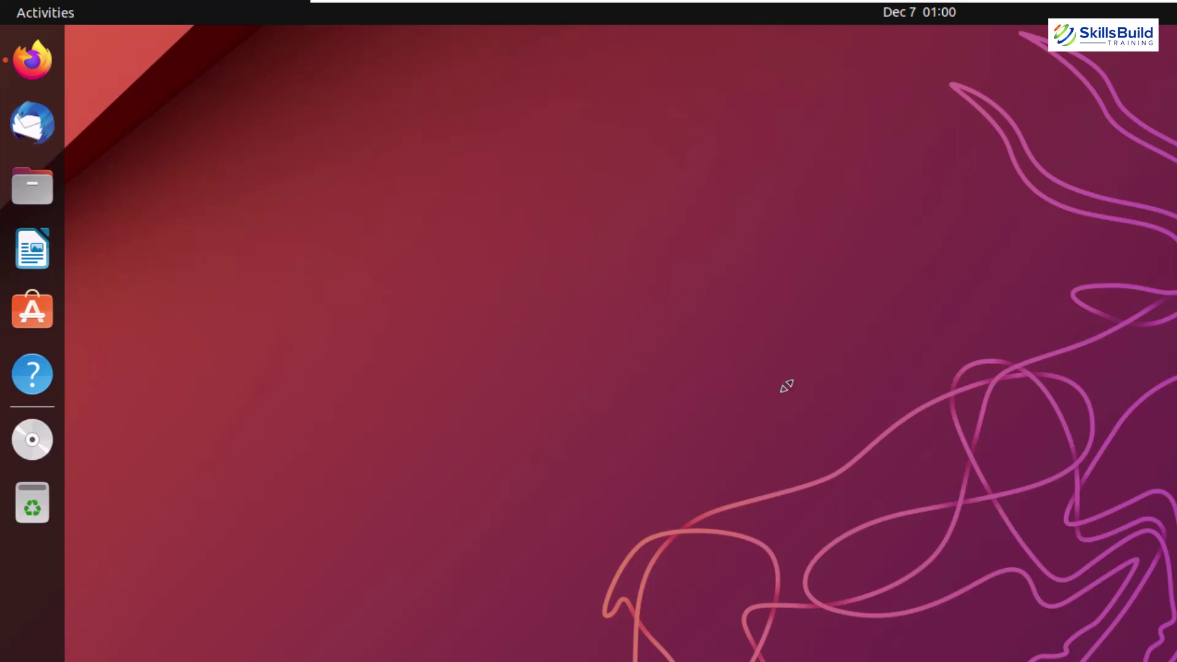
Step: Open a terminal and run sudo apt update to refresh the package lists
key("ctrl+alt+t")
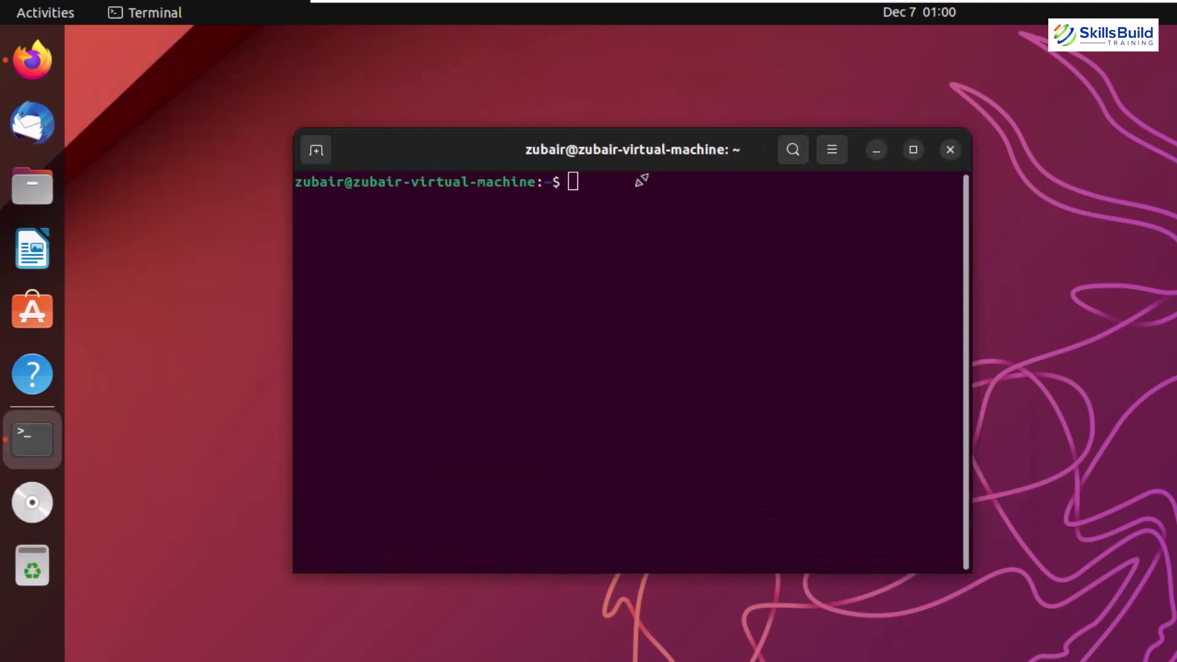
type("sudo ap")
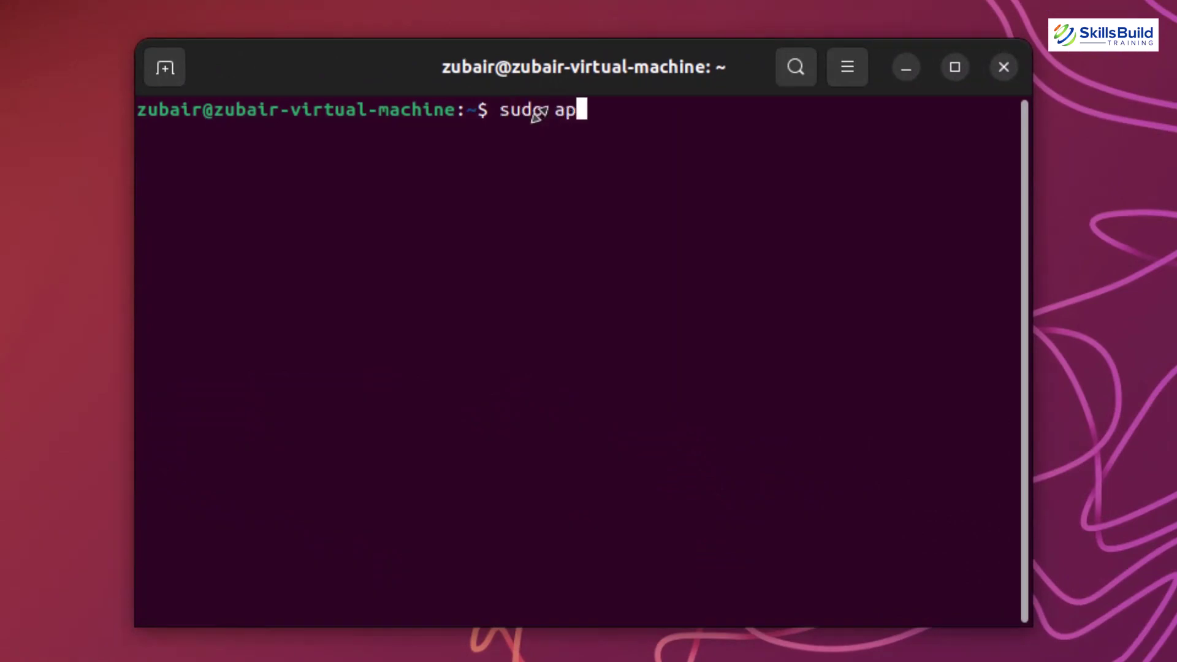
type("t update")
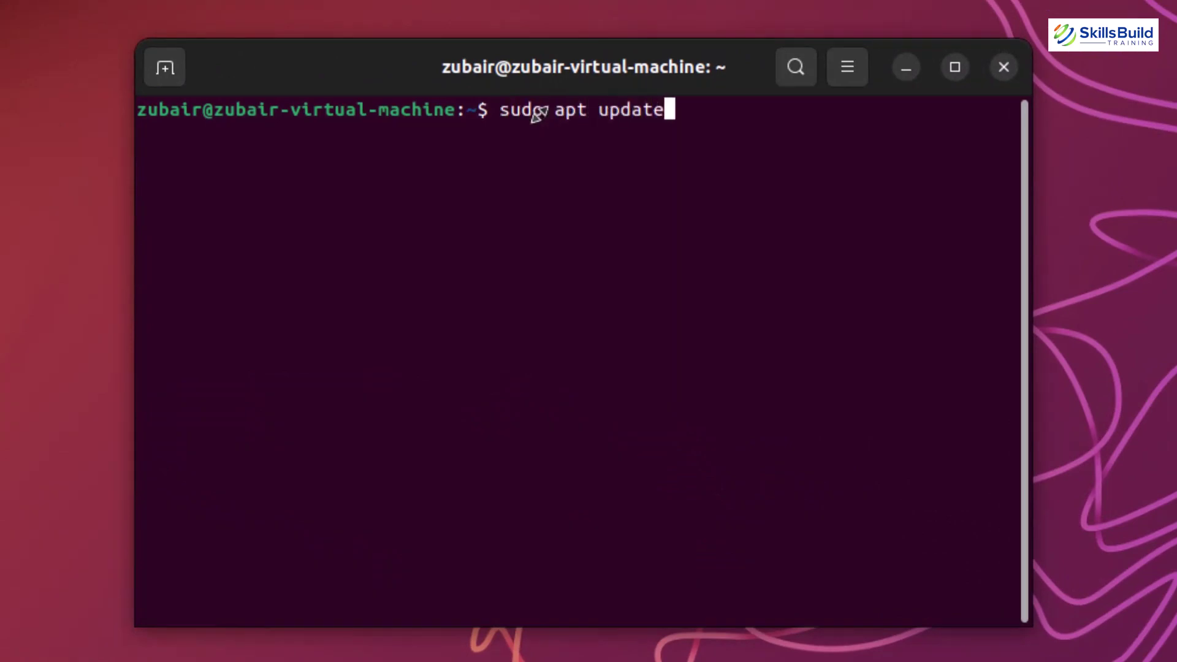
key("Return")
key("Return")
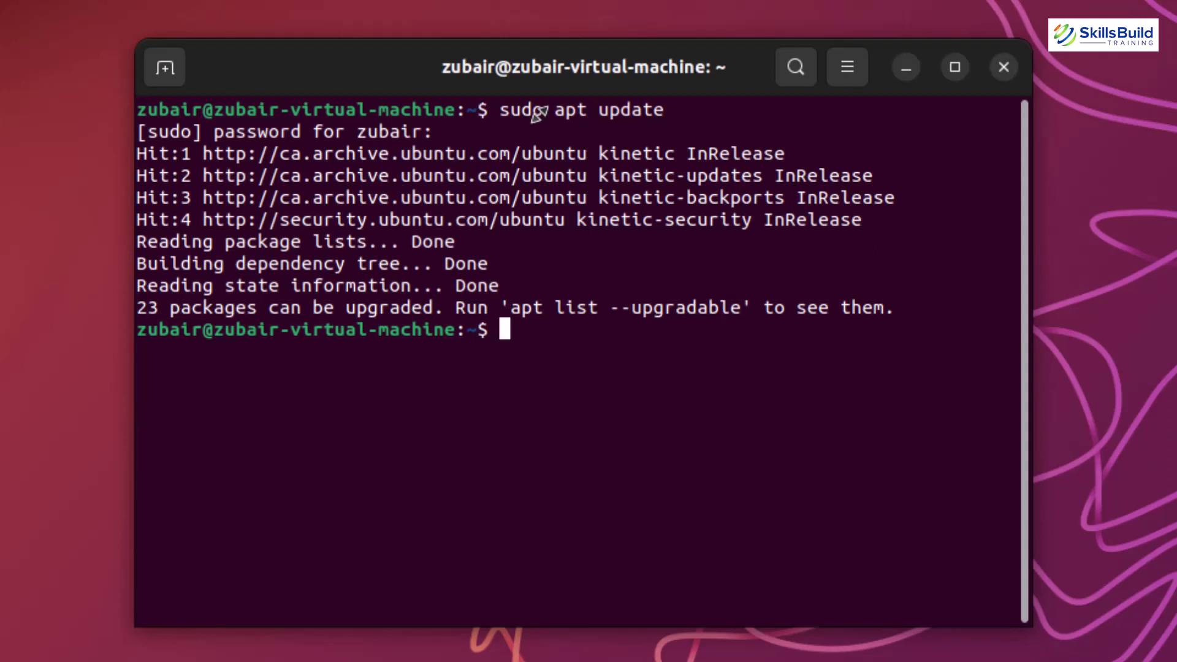
Step: Run sudo apt upgrade and confirm installing the 17 upgrades (269 MB) with Y
key("Up")
key("BackSpace")
key("BackSpace")
key("BackSpace")
key("BackSpace")
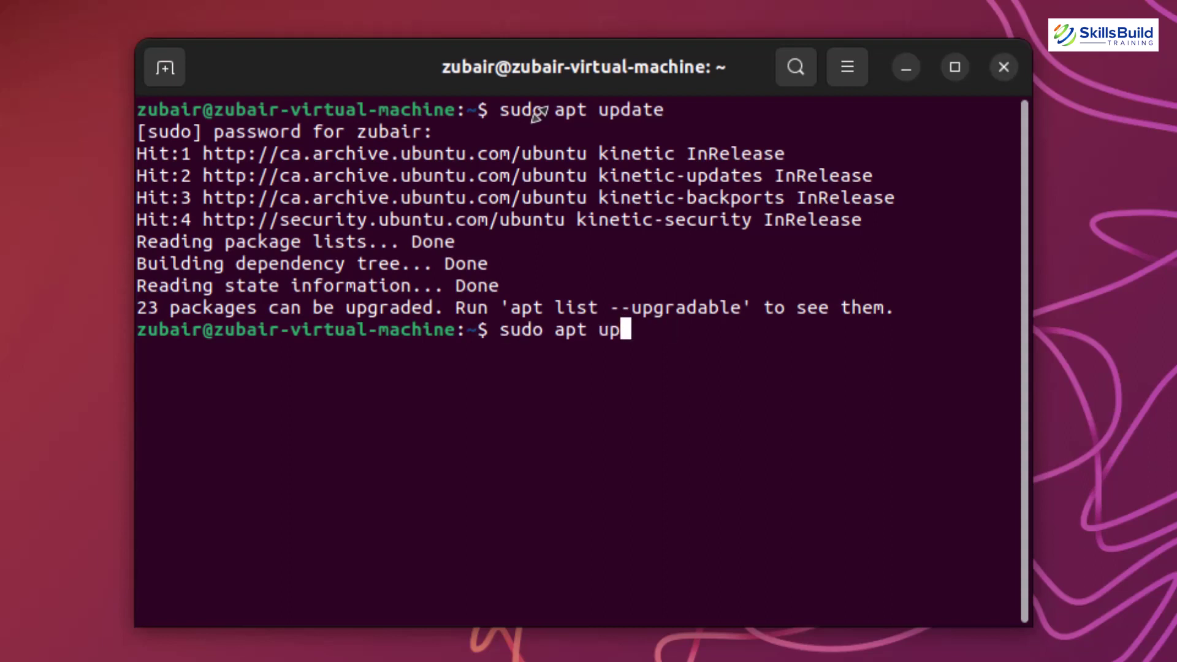
type("grade")
key("Return")
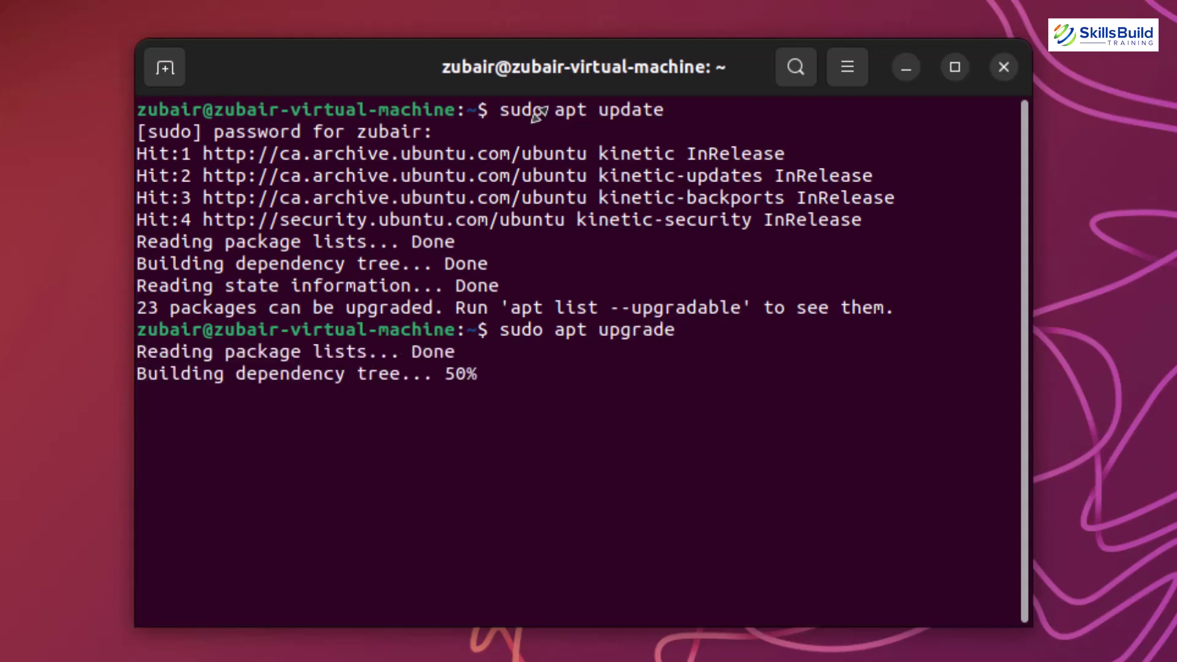
type("Y")
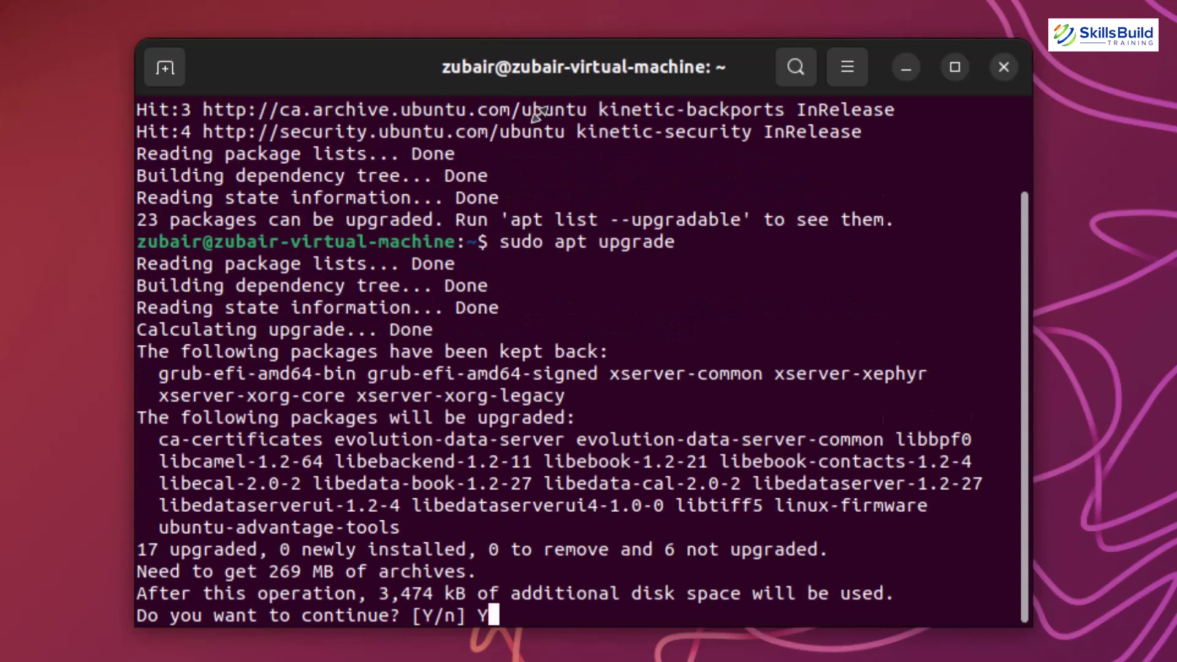
key("Return")
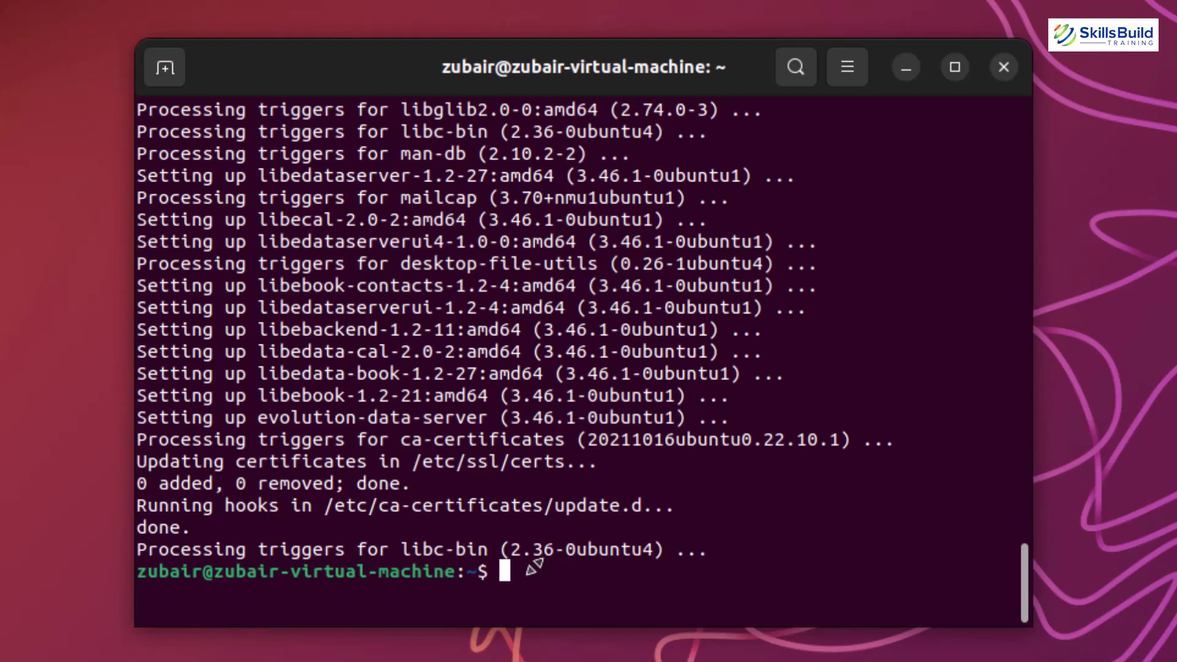
Step: Run sudo apt install gnome-tweaks, then search Activities for 'twe' to find Tweaks
type("sudo apt install gno")
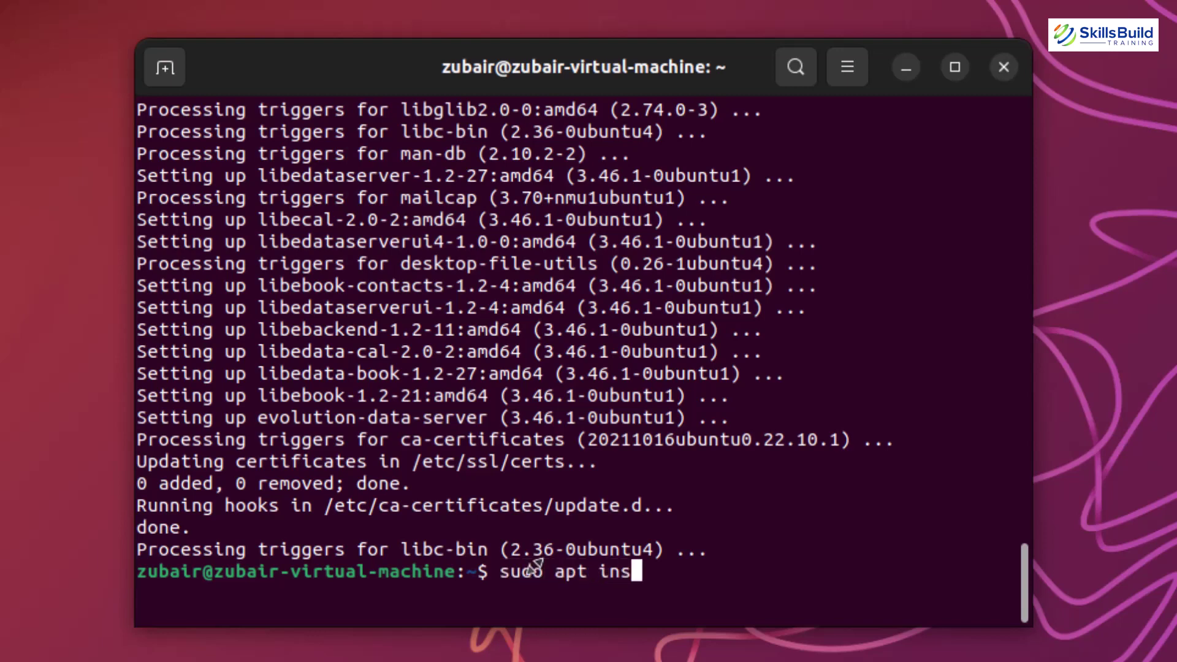
type("me-tweaks")
key("Return")
key("Return")
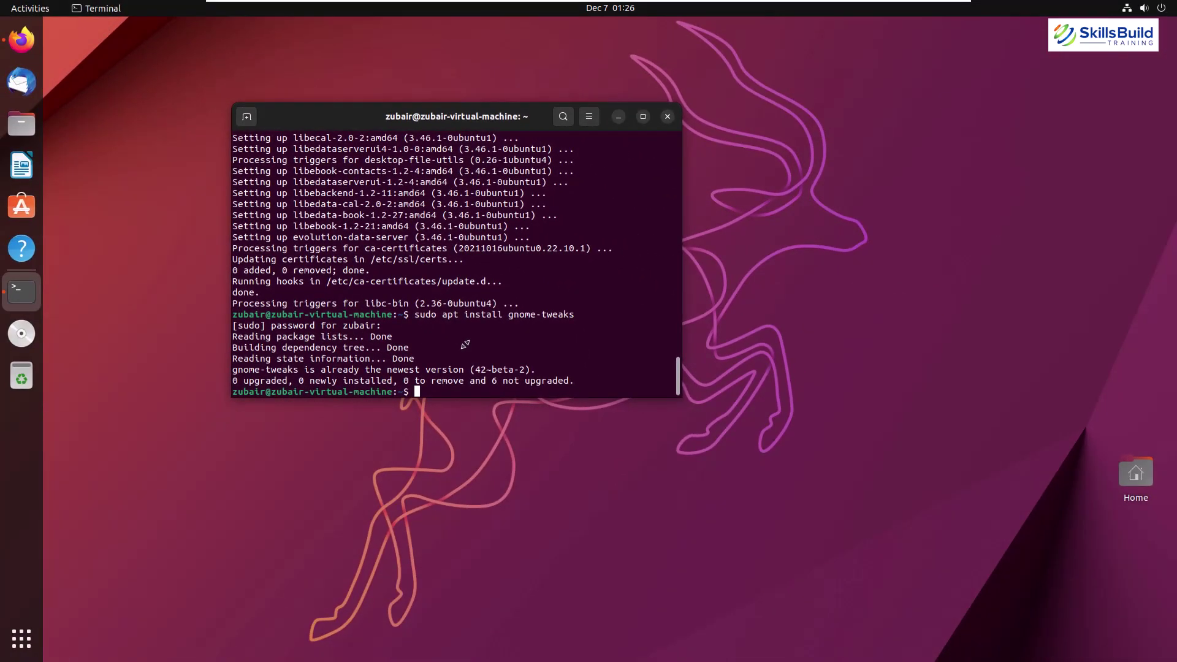
key("super")
type("t")
type("we")
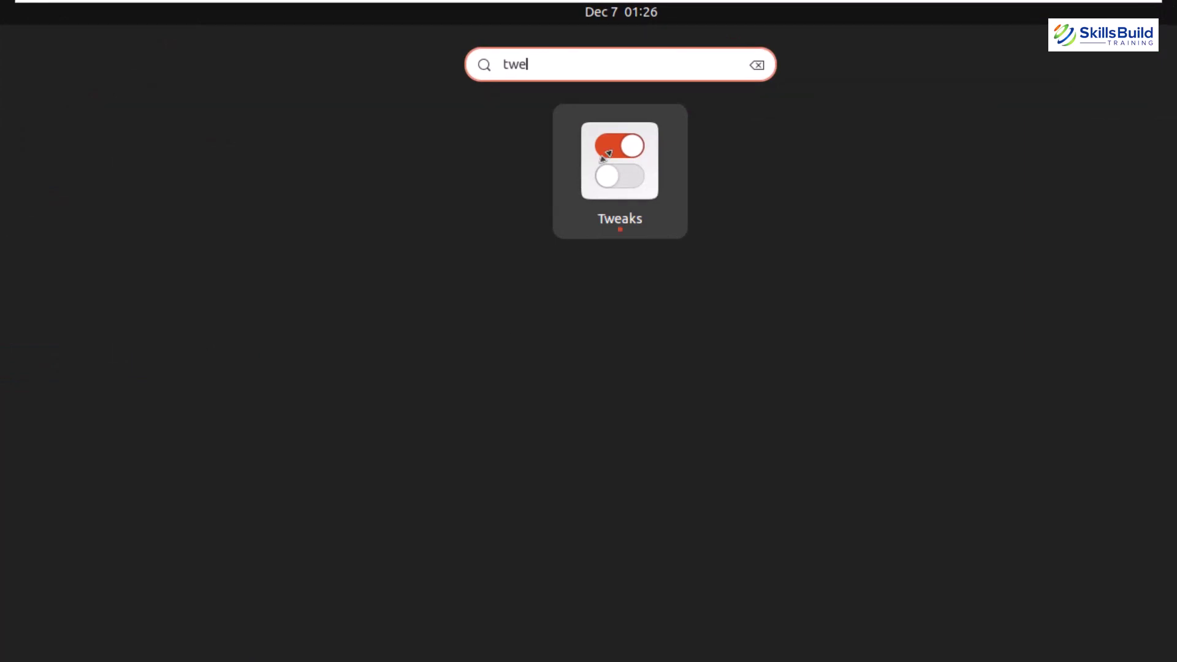
Step: Launch Tweaks, view its Appearance page, then close it and return to the Terminal
key("Escape")
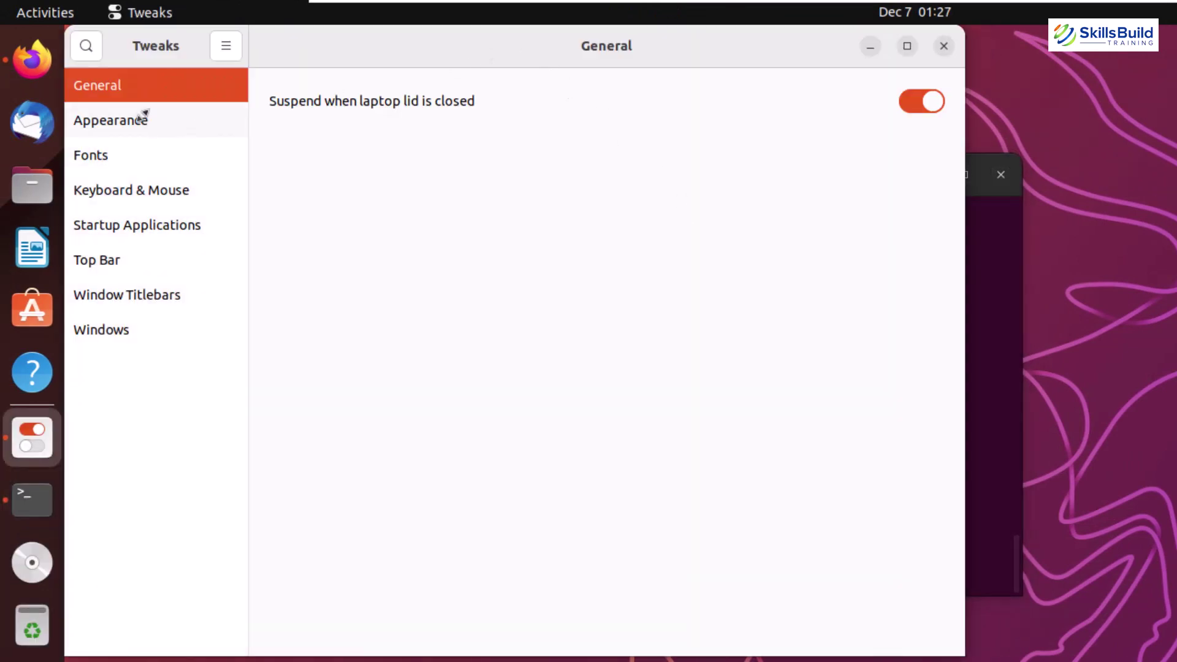
left_click(142, 116)
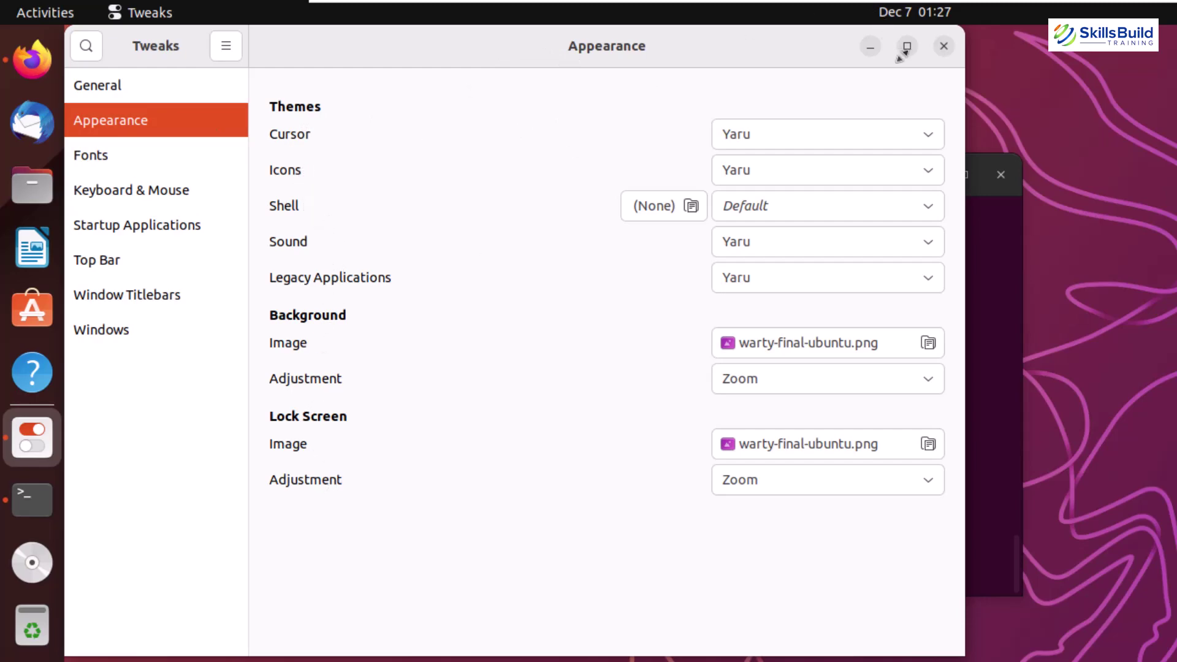
left_click(942, 47)
left_click(32, 60)
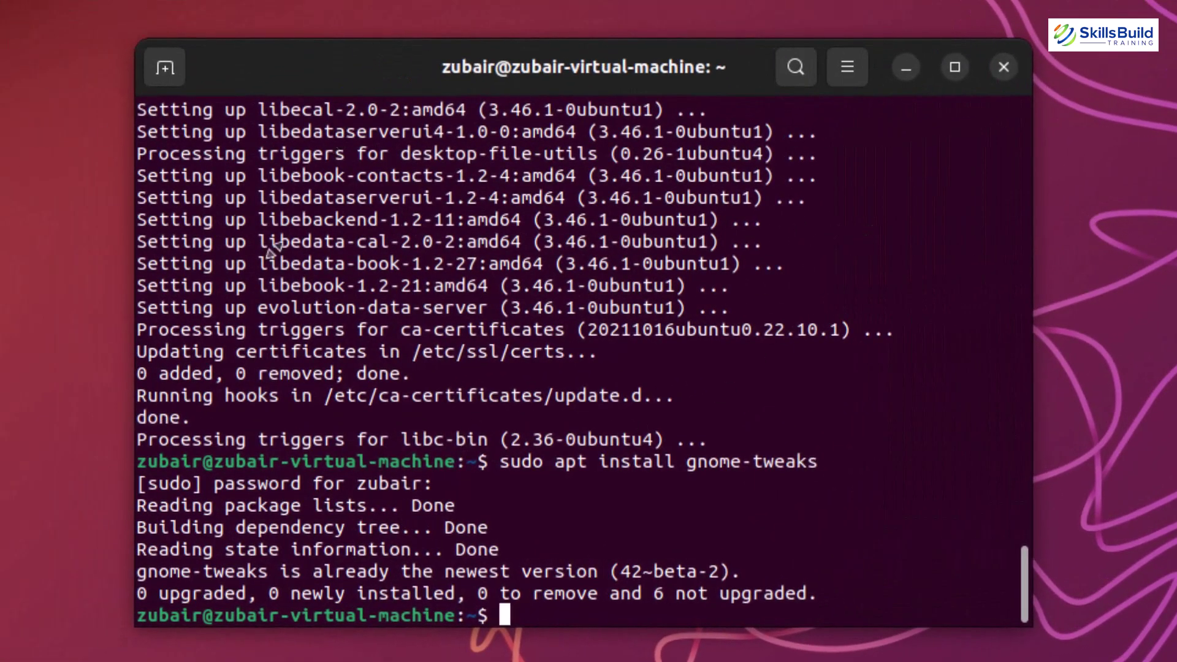
Step: Clear the terminal, paste and run sudo apt install gnome-shell-extension-manager, then search 'ext'
type("clear")
key("Return")
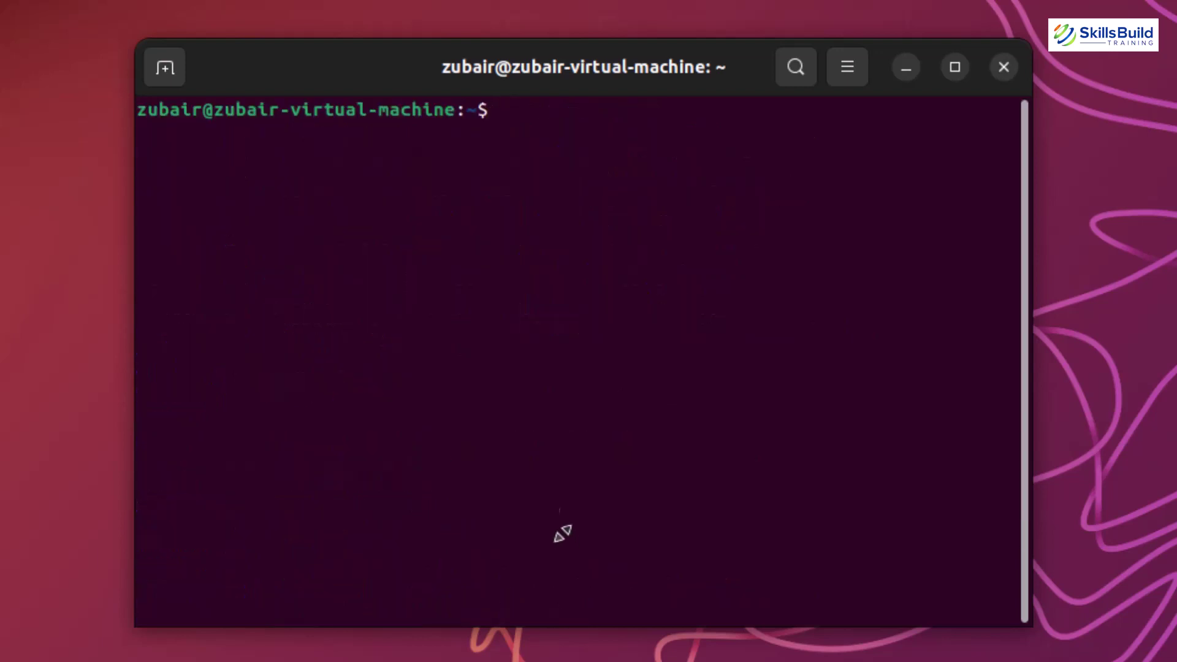
right_click(510, 230)
left_click(570, 311)
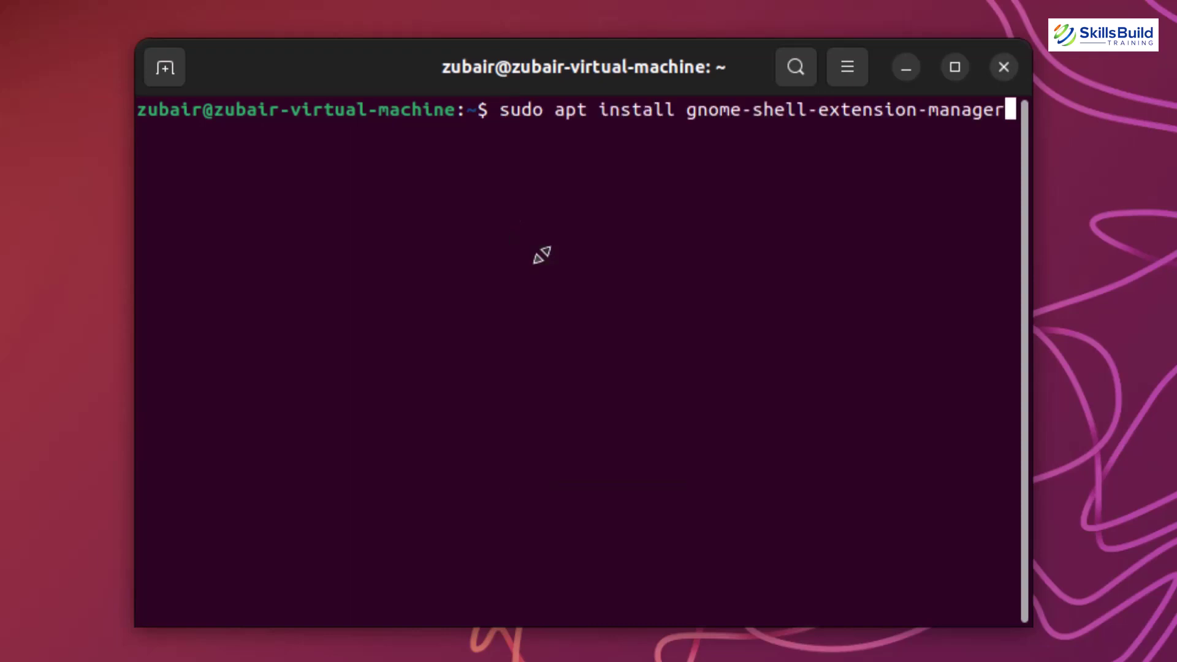
key("Return")
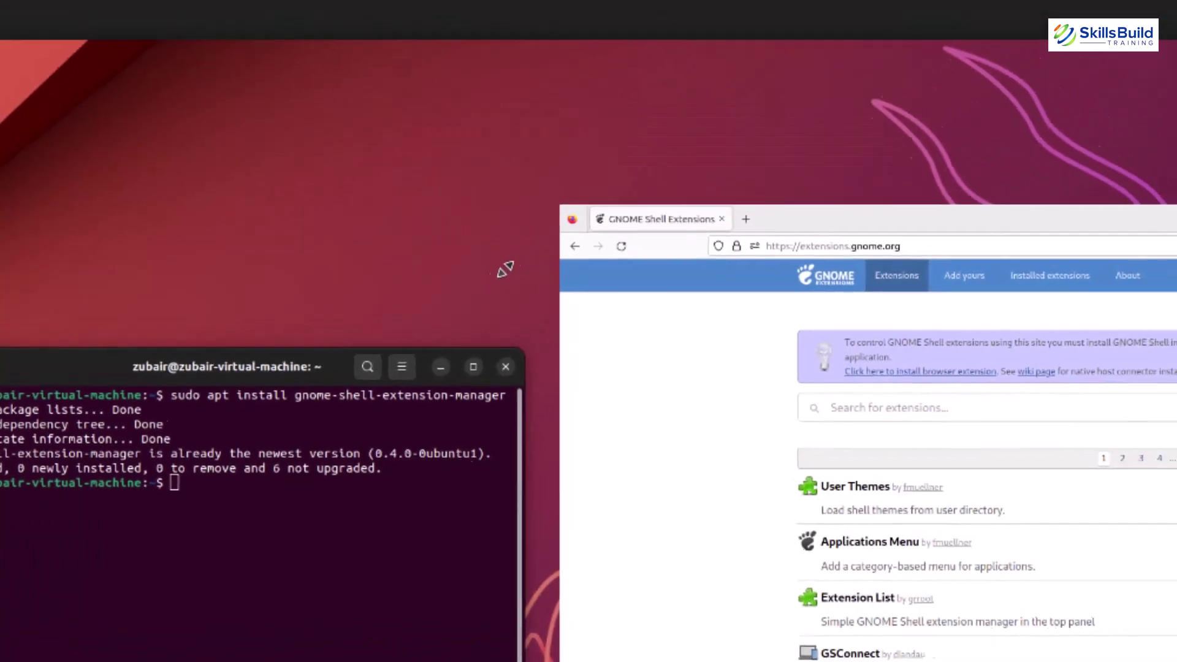
key("super")
type("ext")
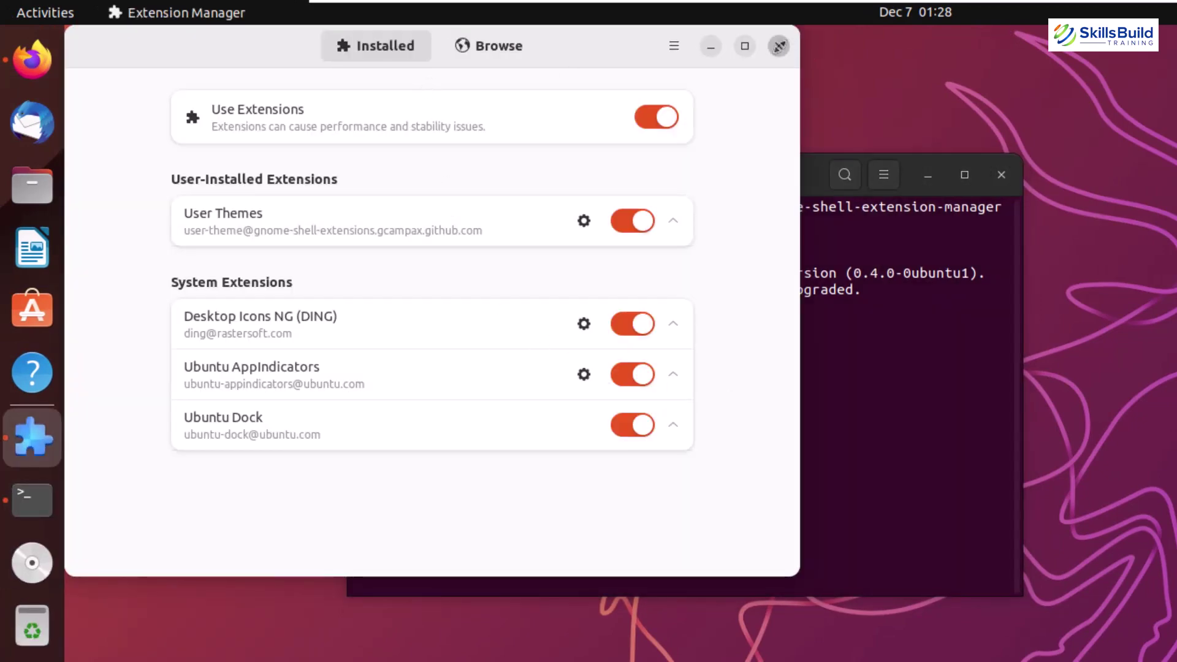
Step: Close Extension Manager and bring Firefox back to the front from the dock
left_click(779, 46)
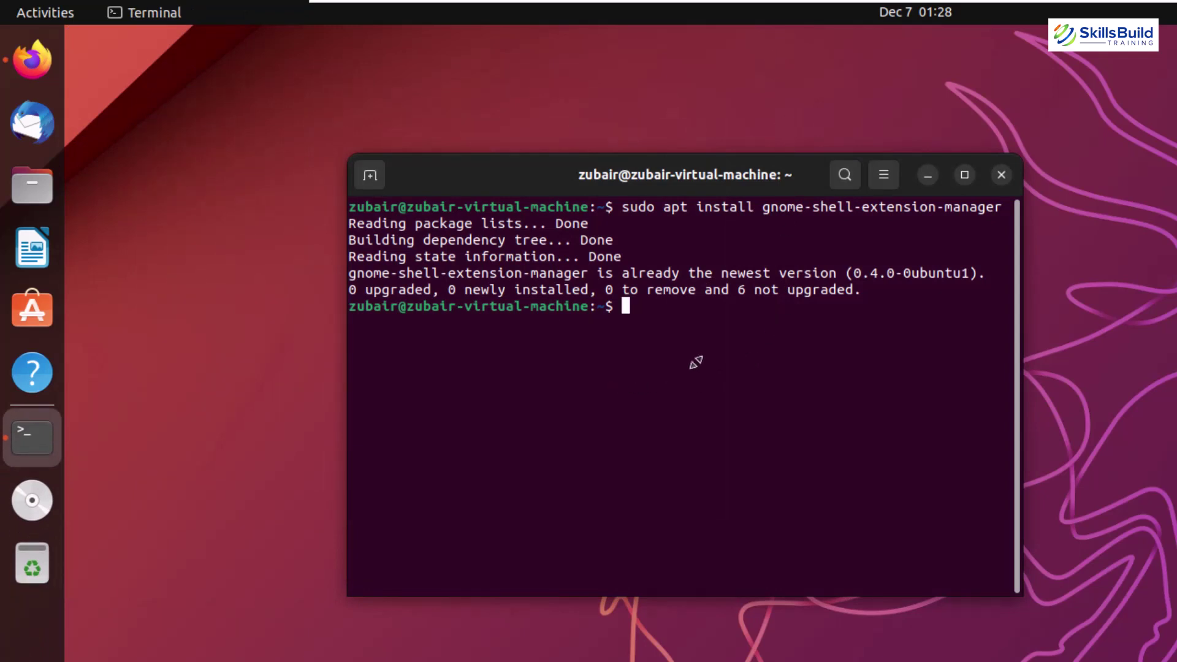
left_click(32, 59)
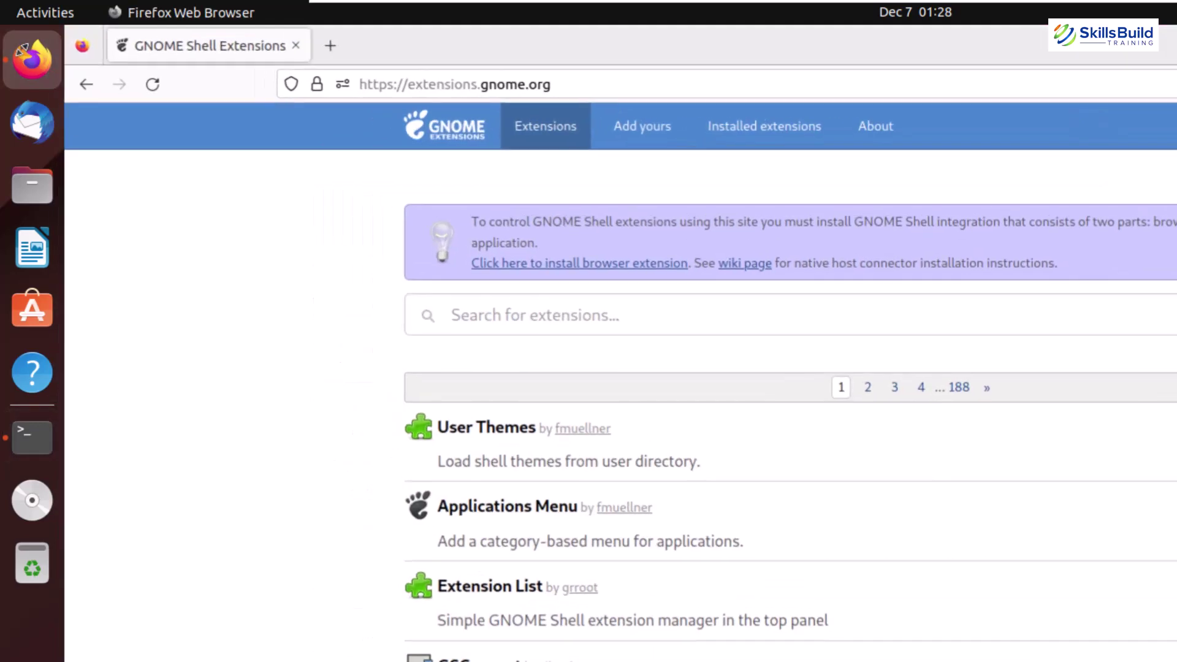
Step: Open a new tab and load the pasted gnome-look.org McOS-themes page address
left_click(331, 46)
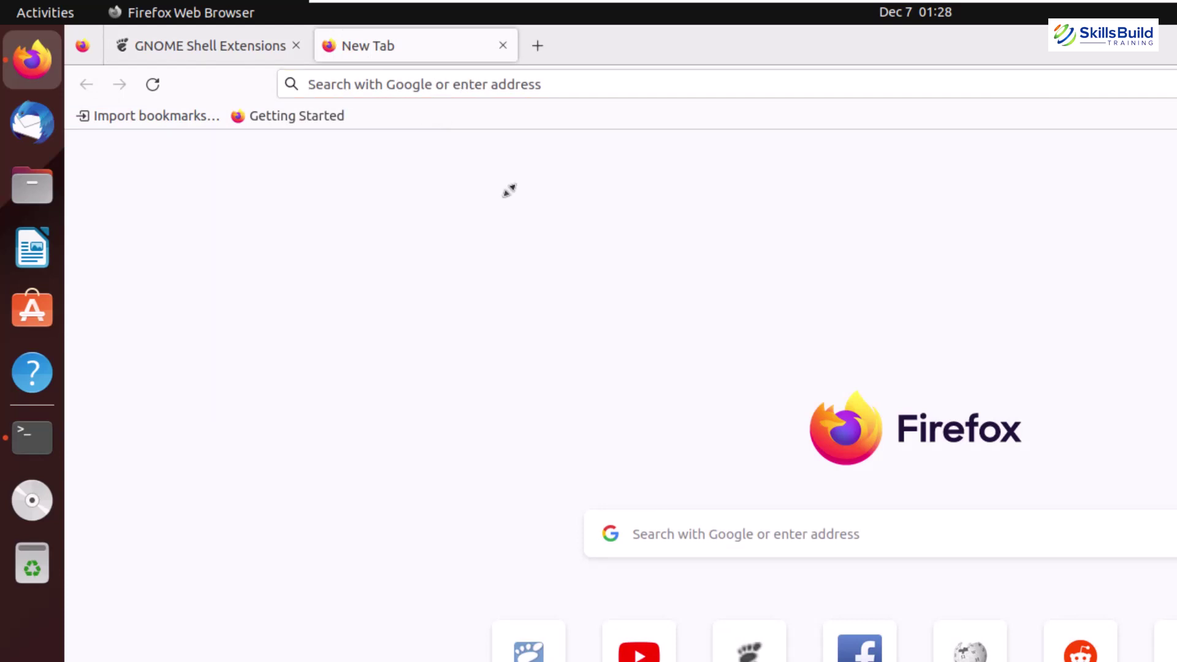
right_click(466, 84)
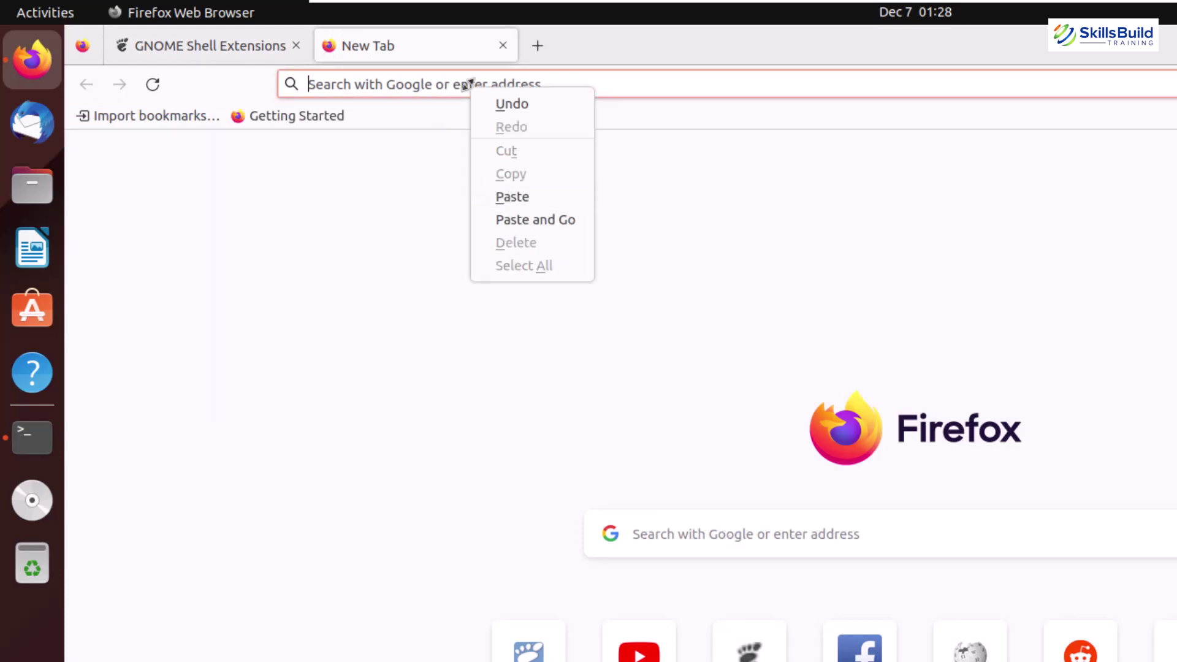
left_click(511, 196)
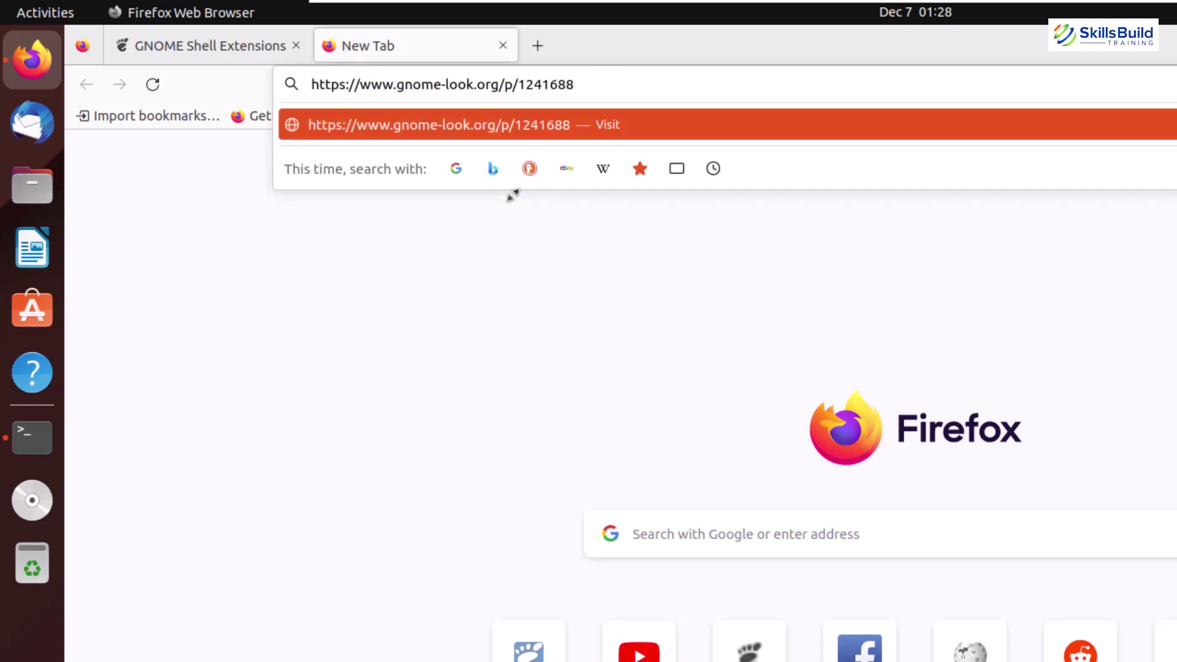
key("Return")
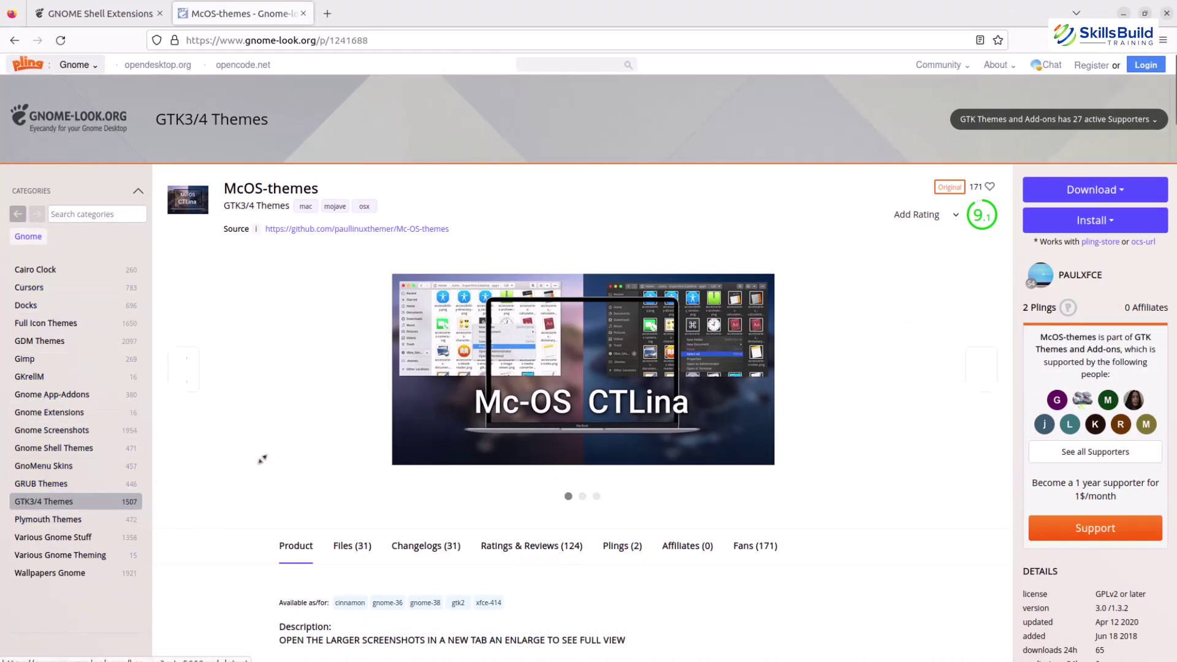
Step: Download Mc-OS-CTLina-Gnome-Dark-1.3.2.tar.xz (0.42 MB) from the Files tab, then launch Files
scroll(262, 459, "down", 3)
scroll(245, 453, "down", 4)
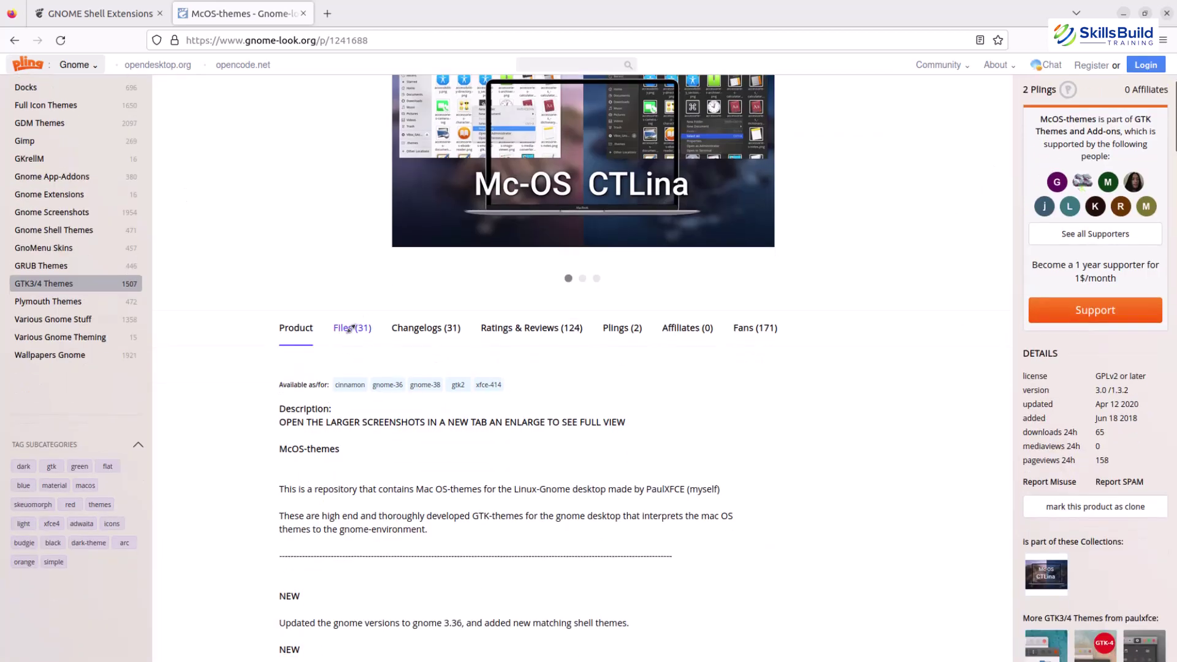
left_click(349, 328)
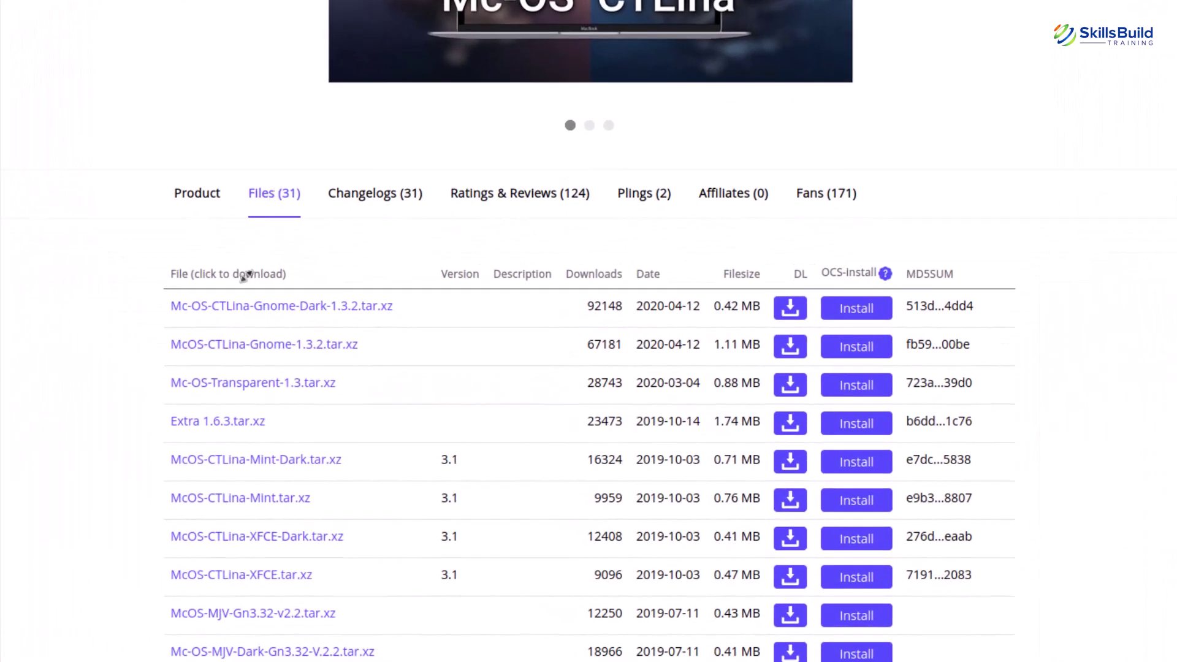
left_click(177, 460)
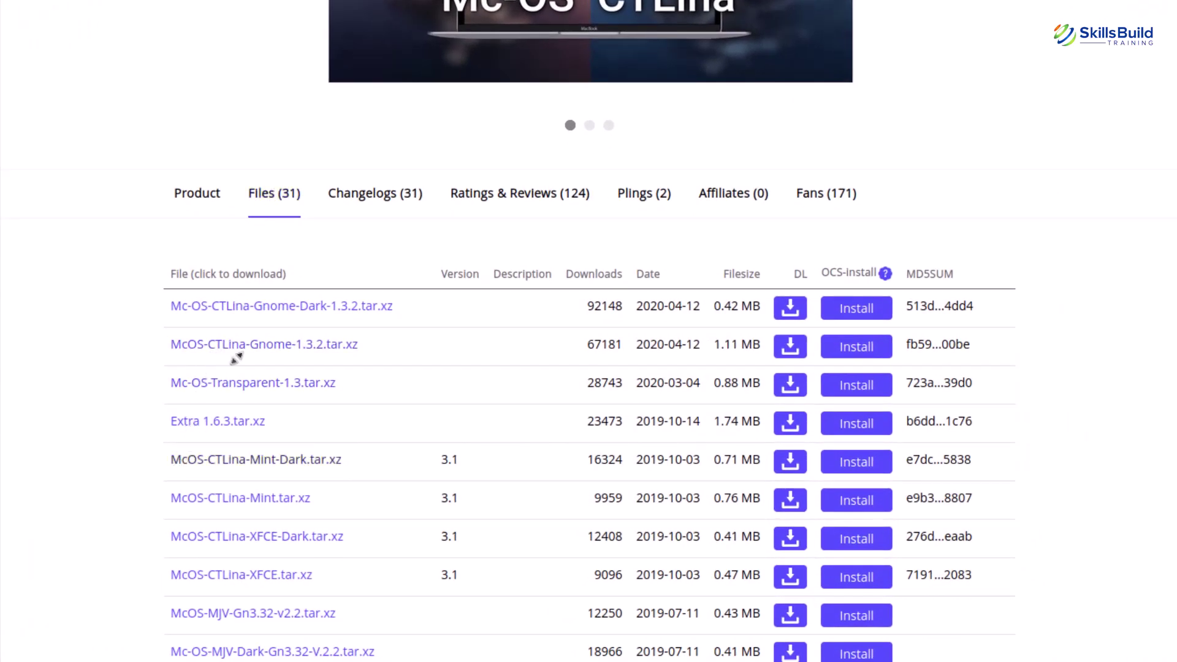
left_click(792, 308)
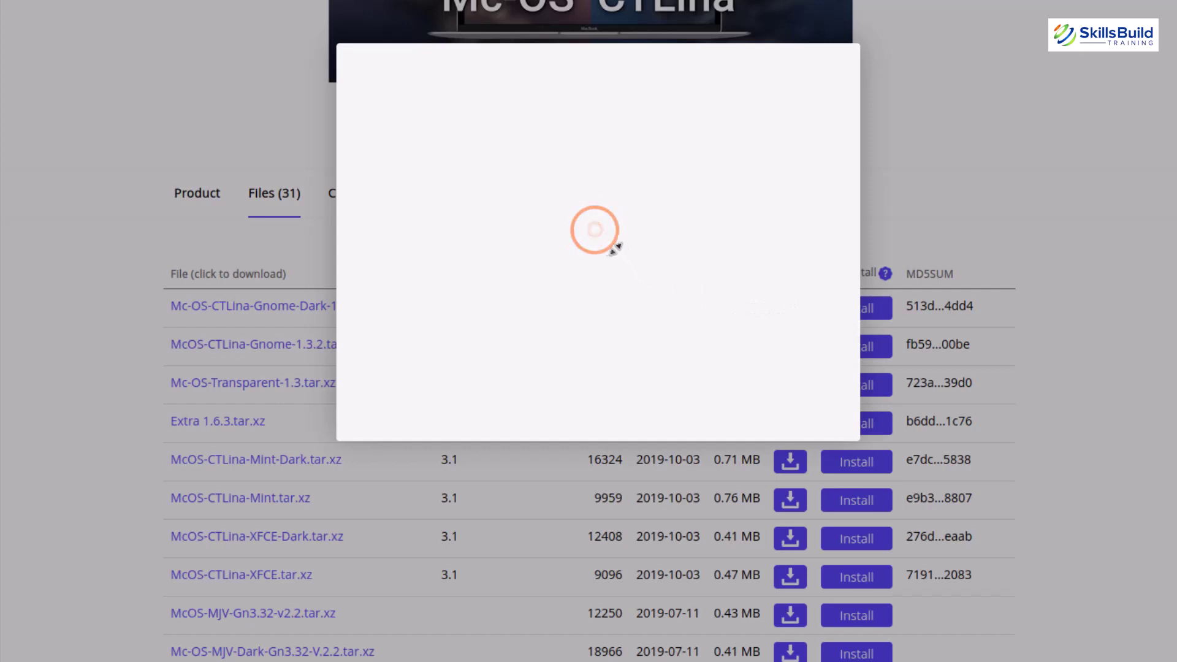
left_click(591, 205)
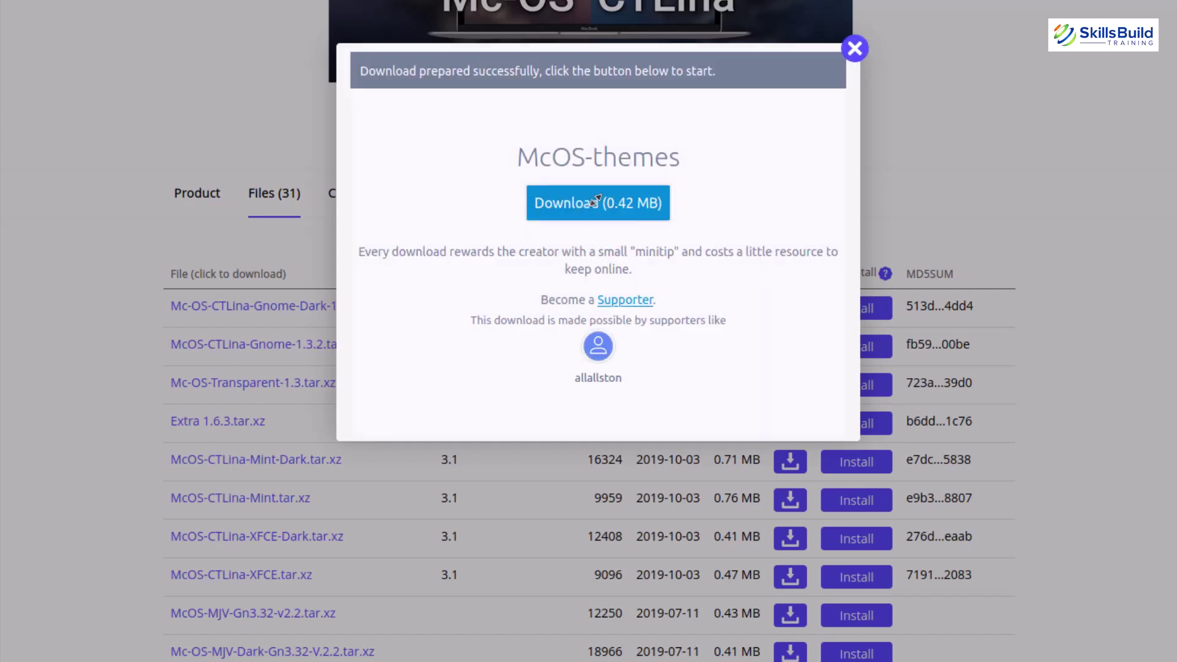
left_click(854, 47)
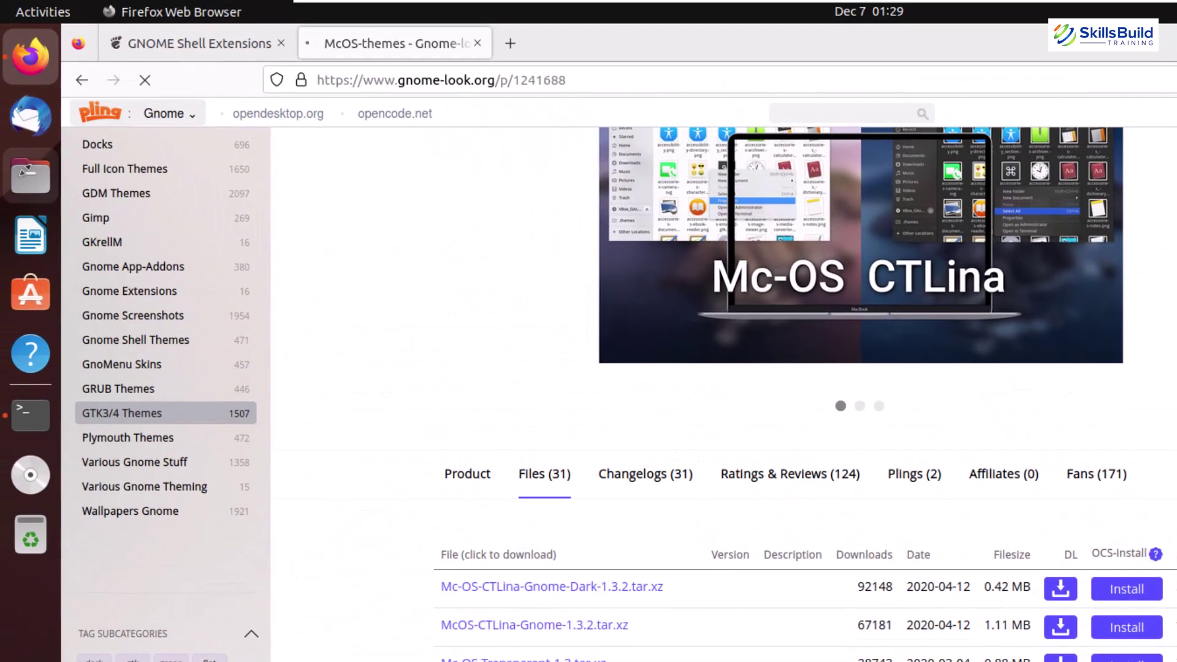
left_click(30, 175)
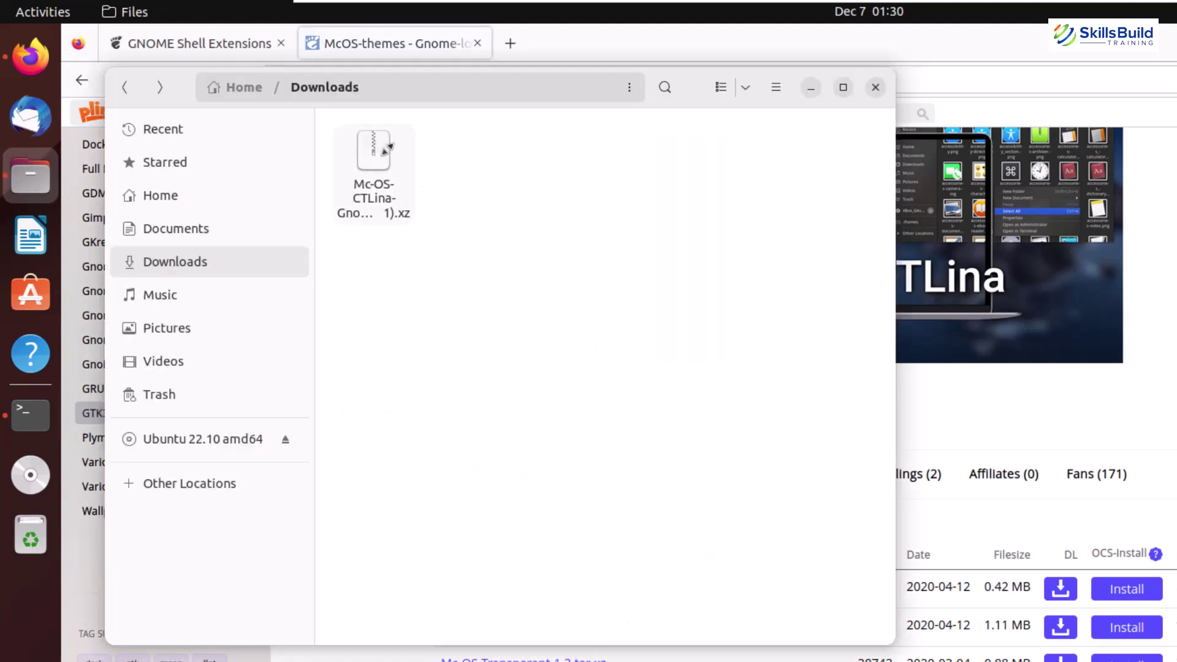
Step: Extract the downloaded .tar.xz theme archive in Downloads and go to the Home folder
right_click(378, 147)
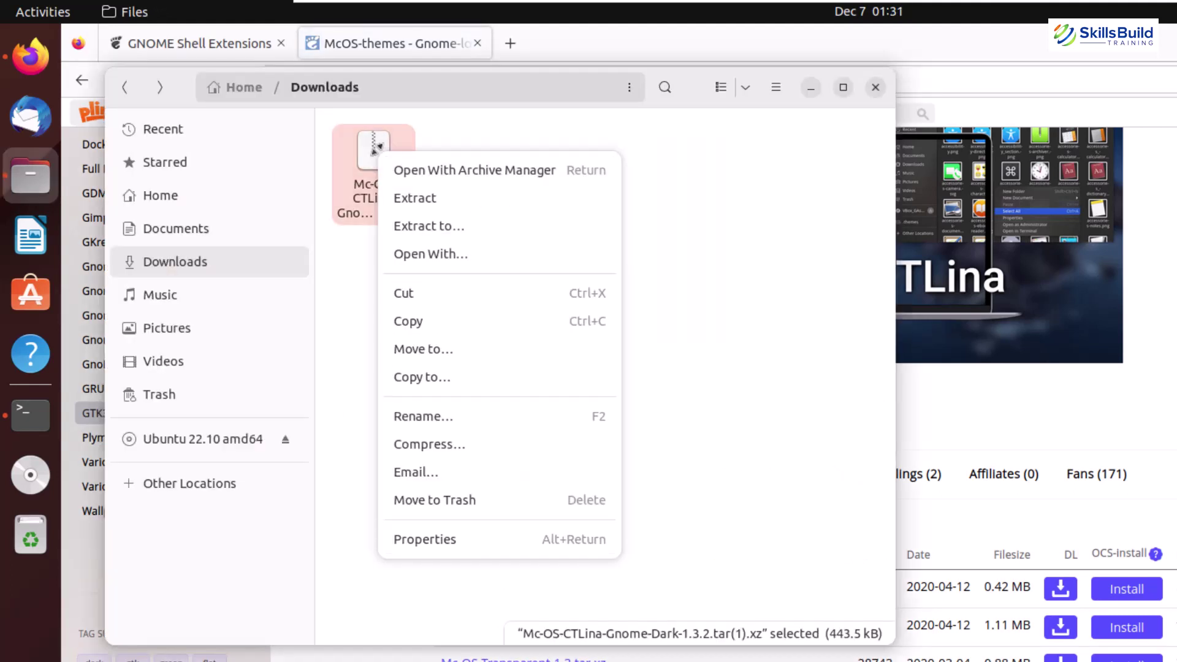
left_click(417, 198)
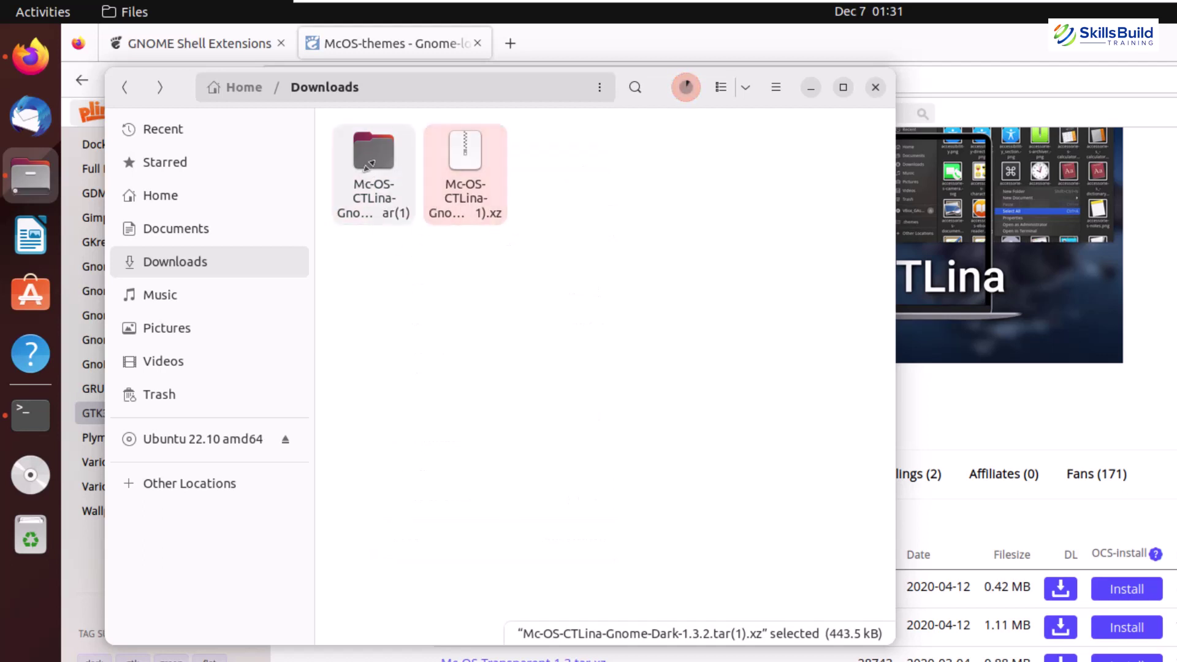
left_click_drag(368, 165, 544, 470)
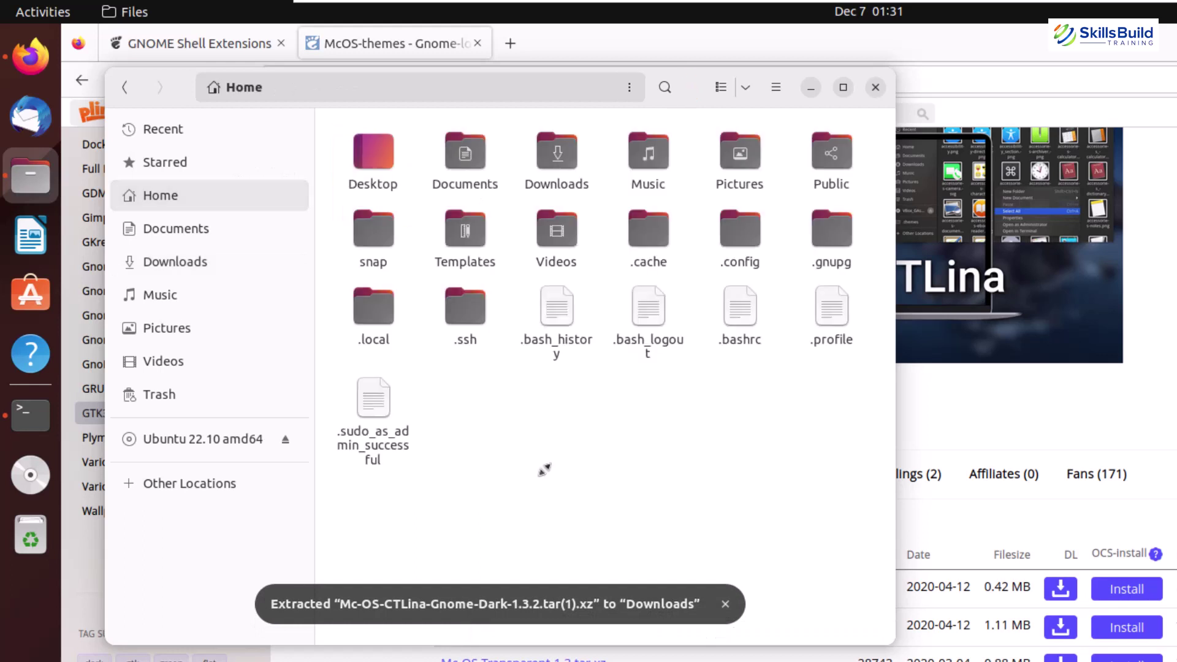
Step: Create a hidden .themes folder in Home, paste the extracted theme folder into it, close Files
right_click(515, 380)
left_click(536, 397)
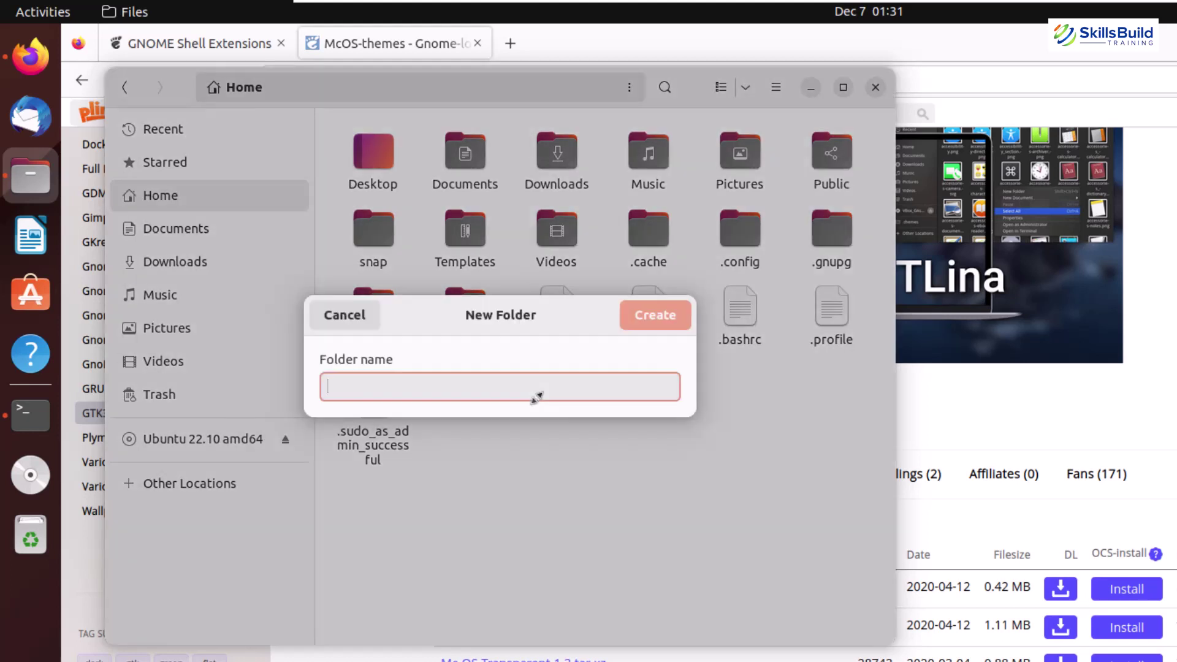
type(".themes")
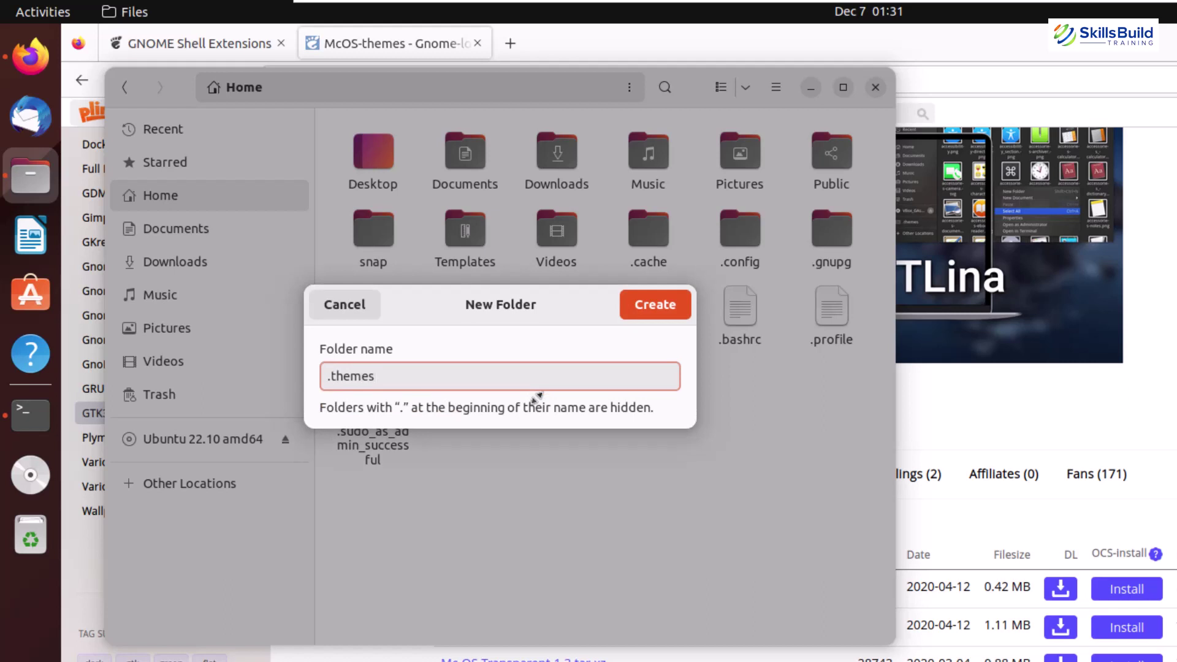
key("Return")
double_click(536, 397)
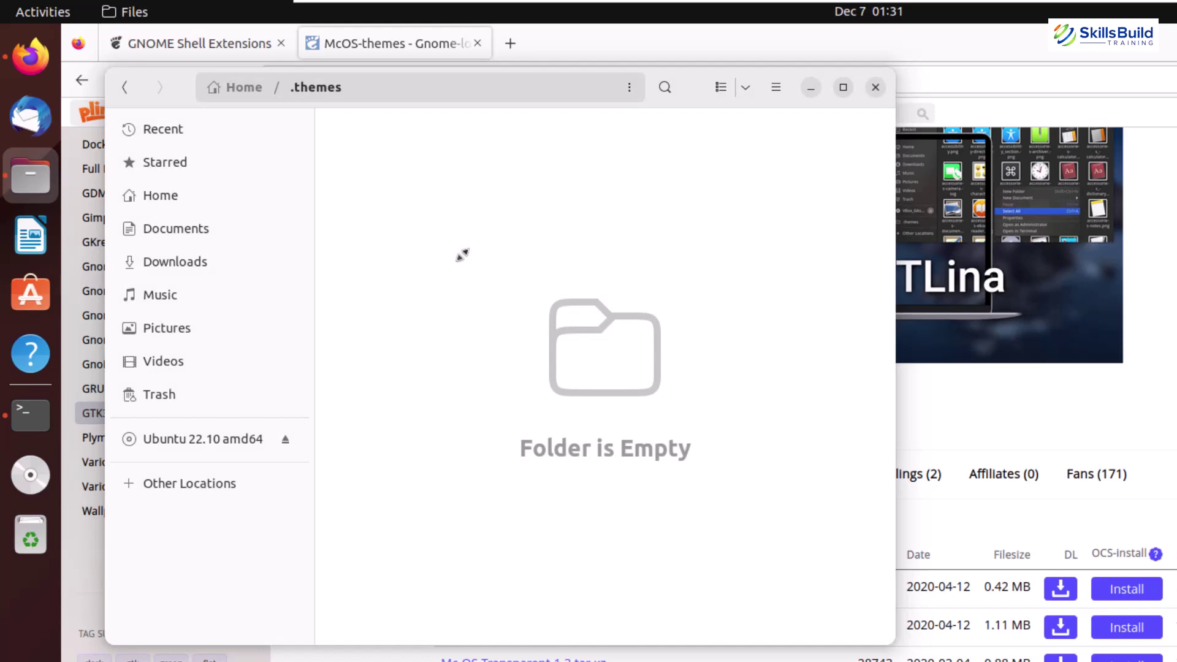
right_click(437, 219)
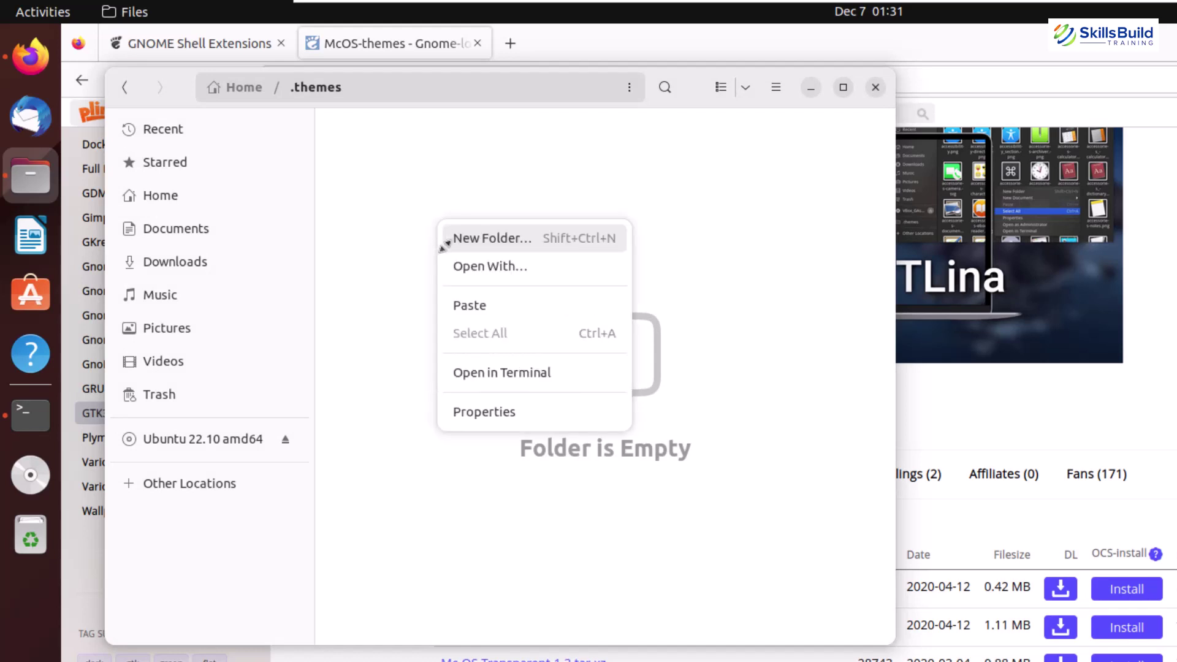
left_click(452, 305)
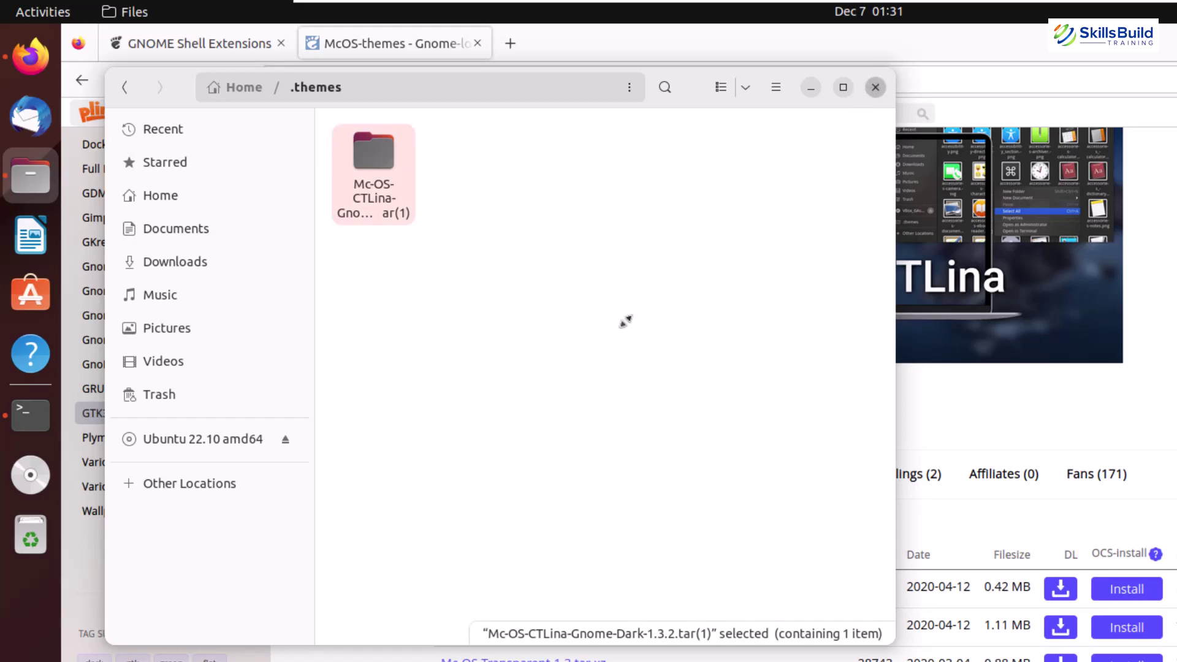
key("ctrl+w")
key("super")
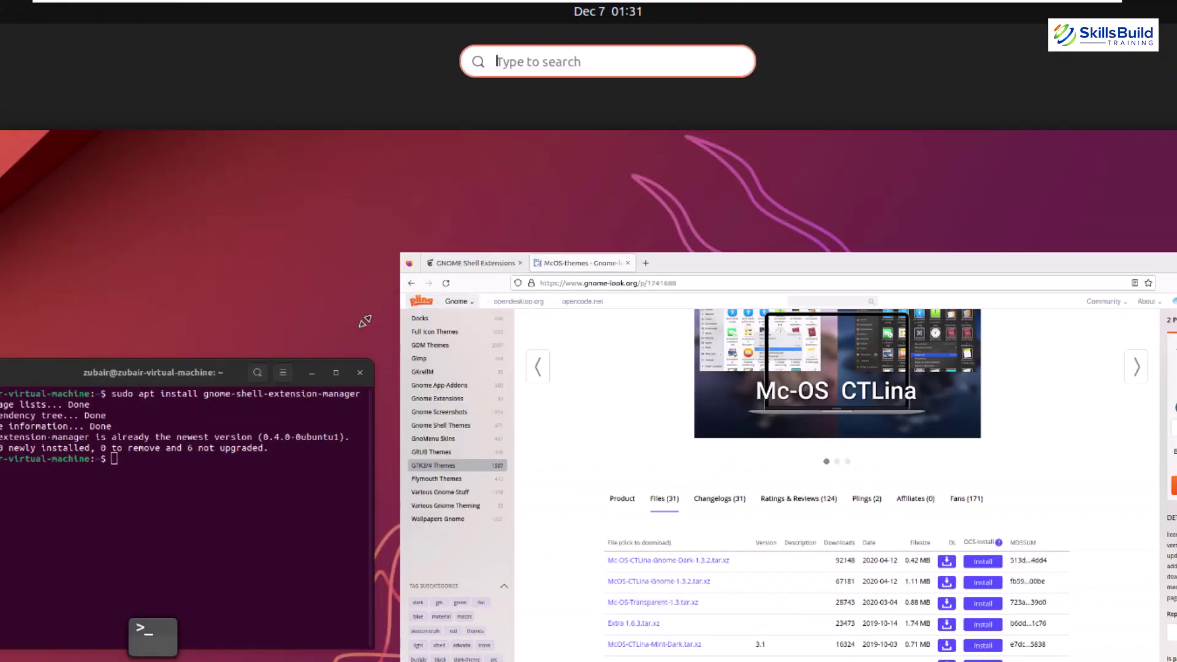
Step: Launch Tweaks and set the Legacy Applications theme to Mc-OS-CTLina-Gnome-Dark-1.3.2
type("twe")
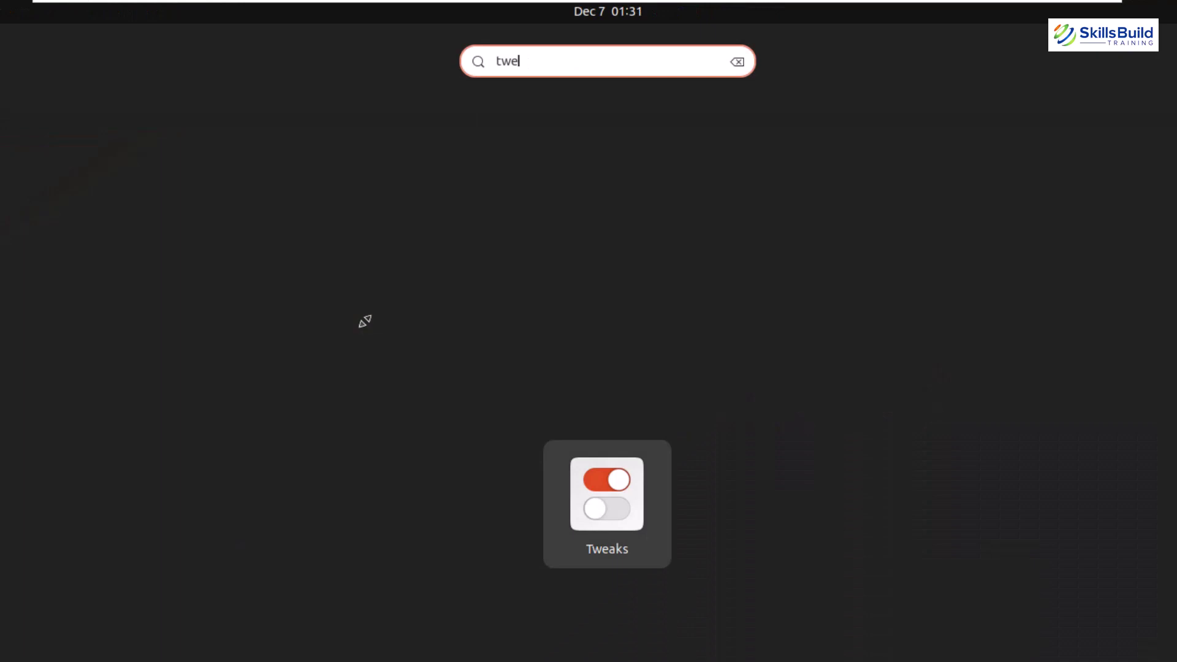
key("Return")
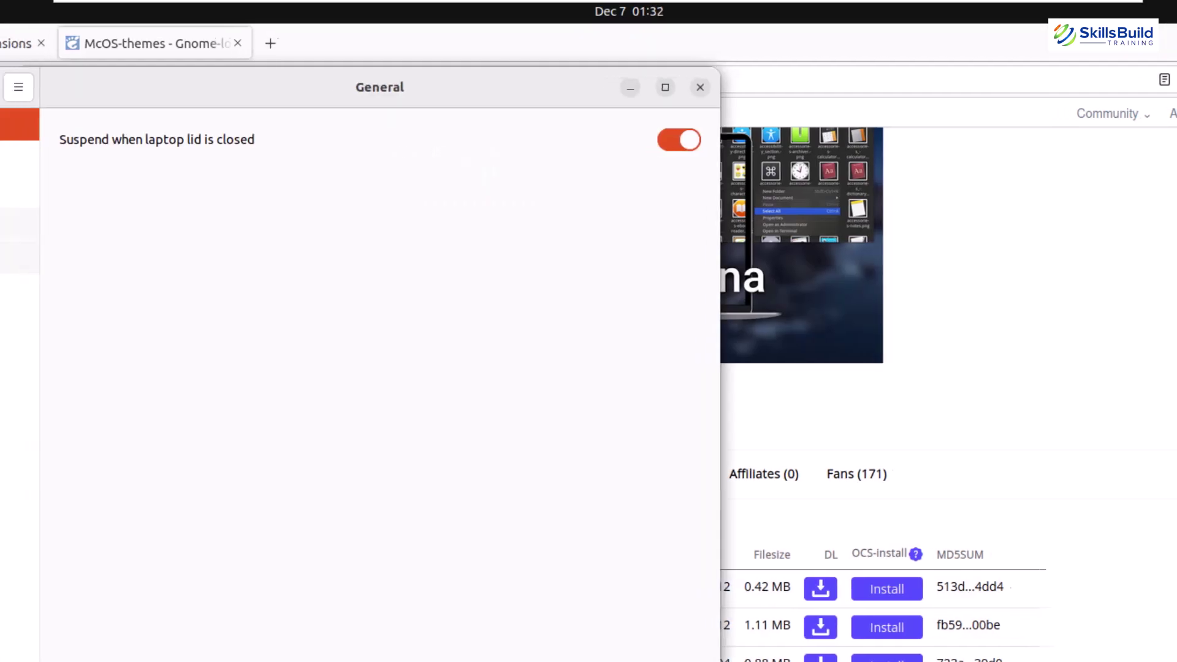
left_click(89, 158)
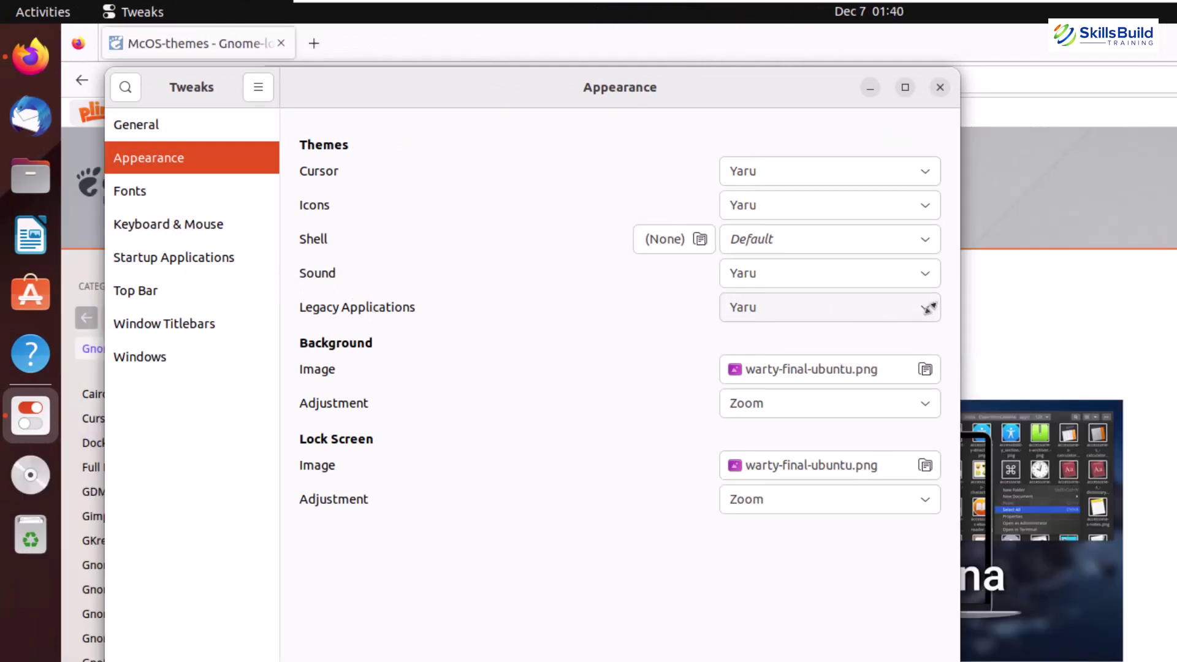
left_click(928, 308)
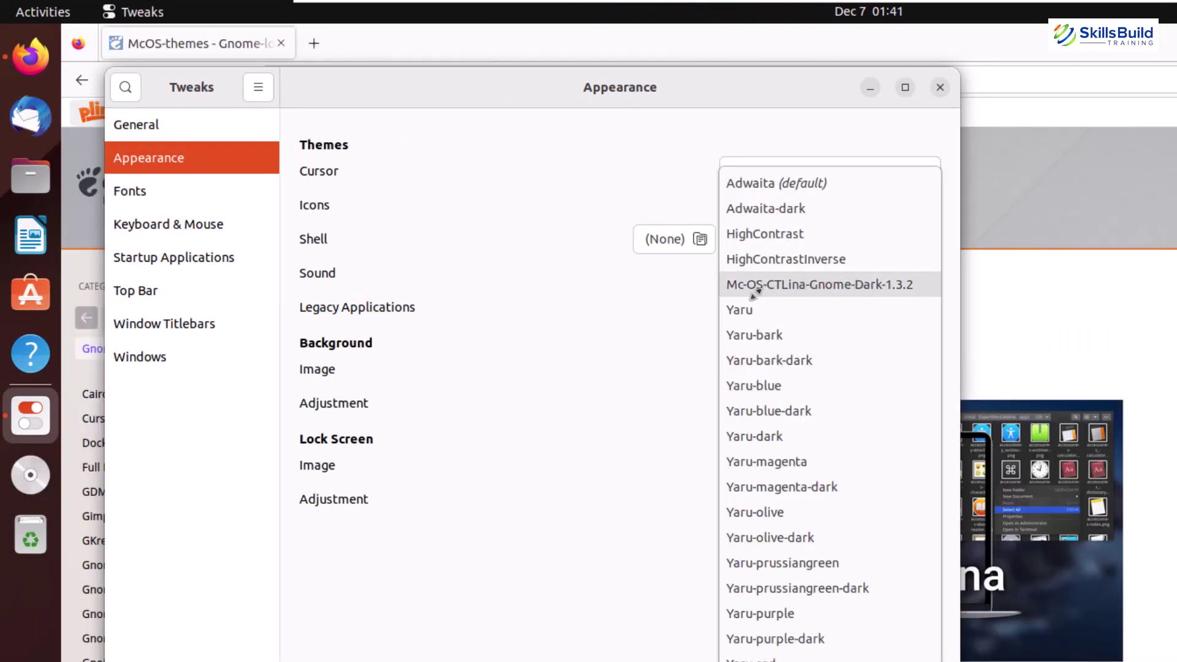
left_click(845, 284)
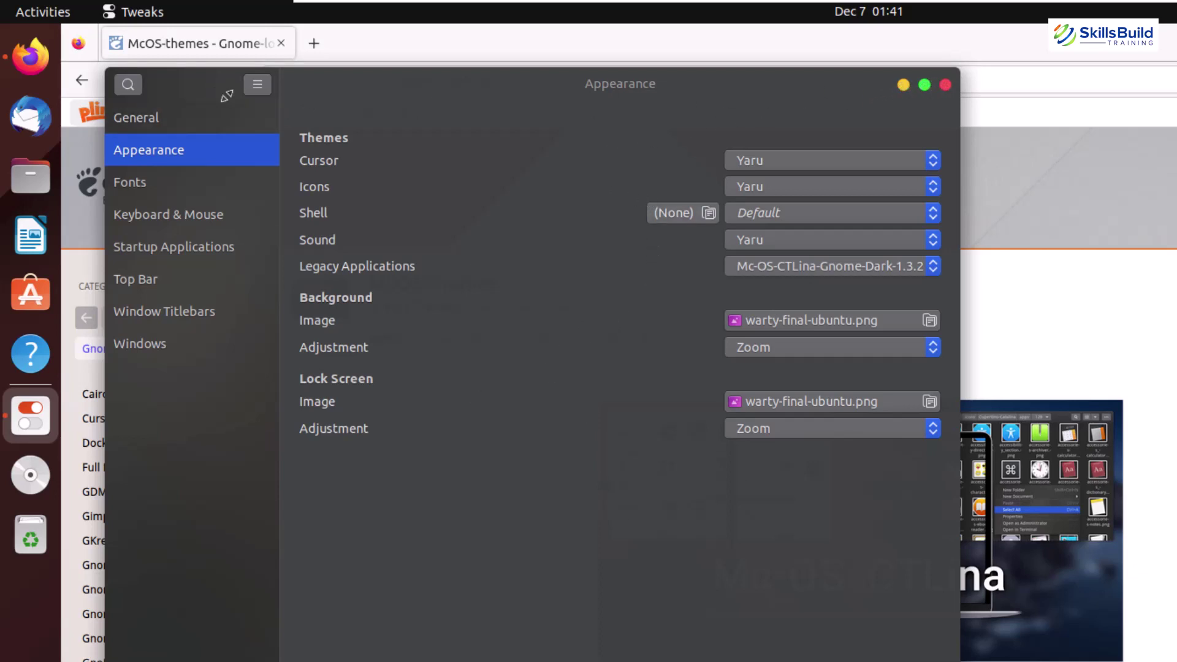
Step: Set the titlebar button placement to Left, then close Tweaks
left_click(181, 315)
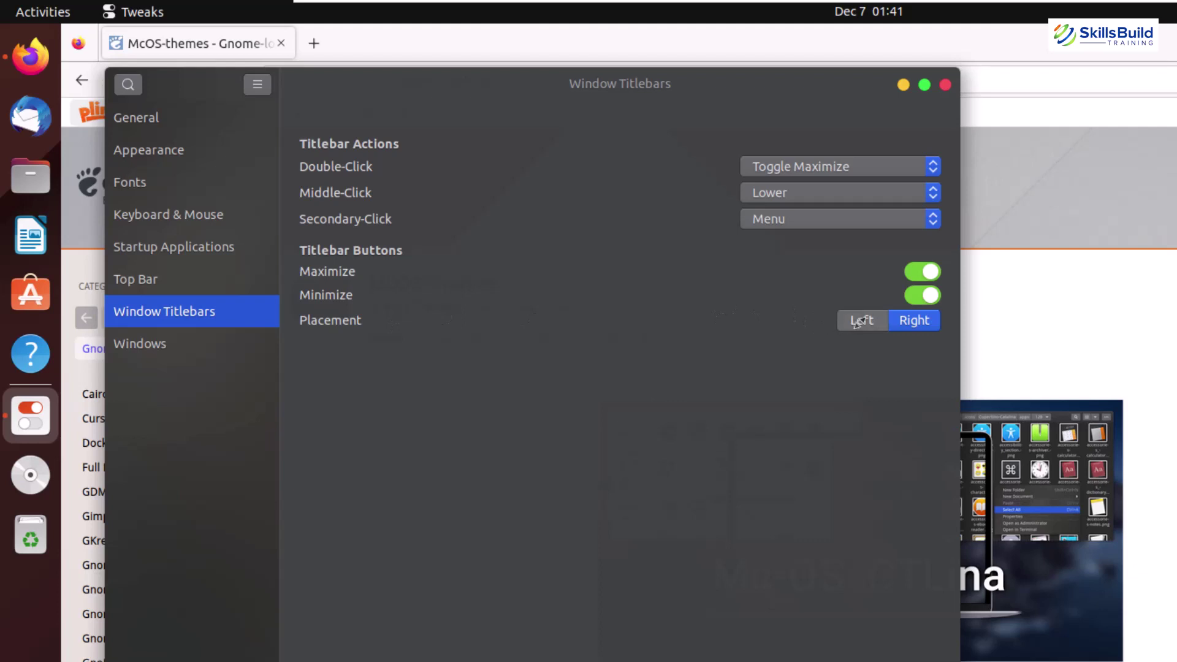
left_click(860, 321)
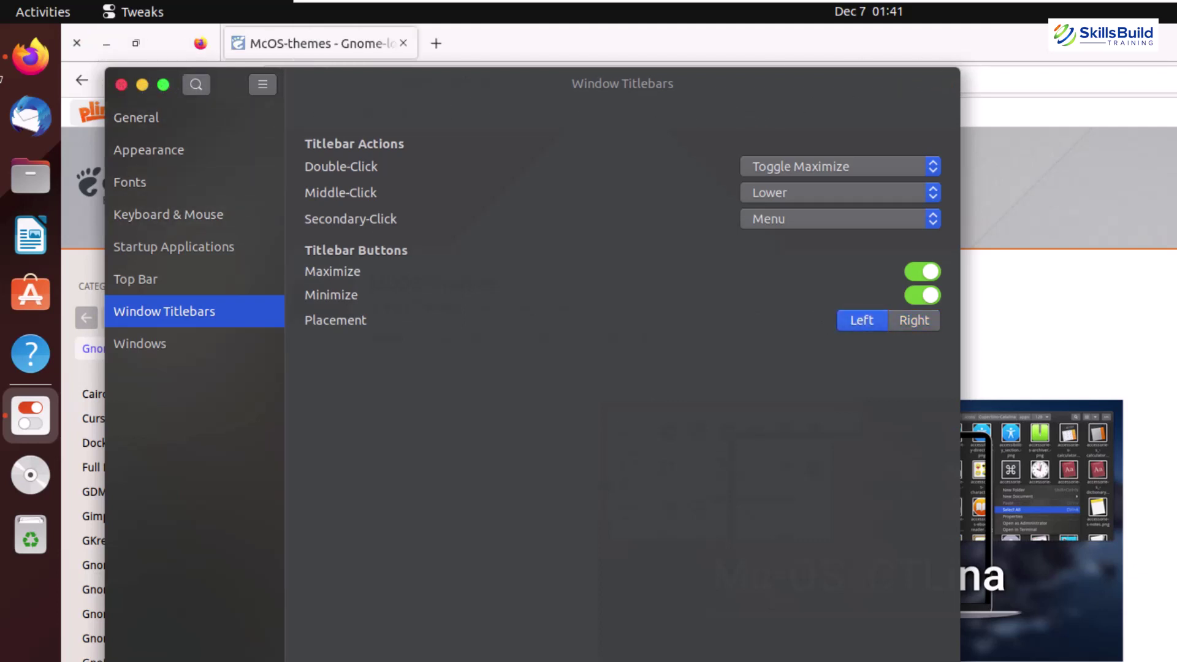
left_click(122, 84)
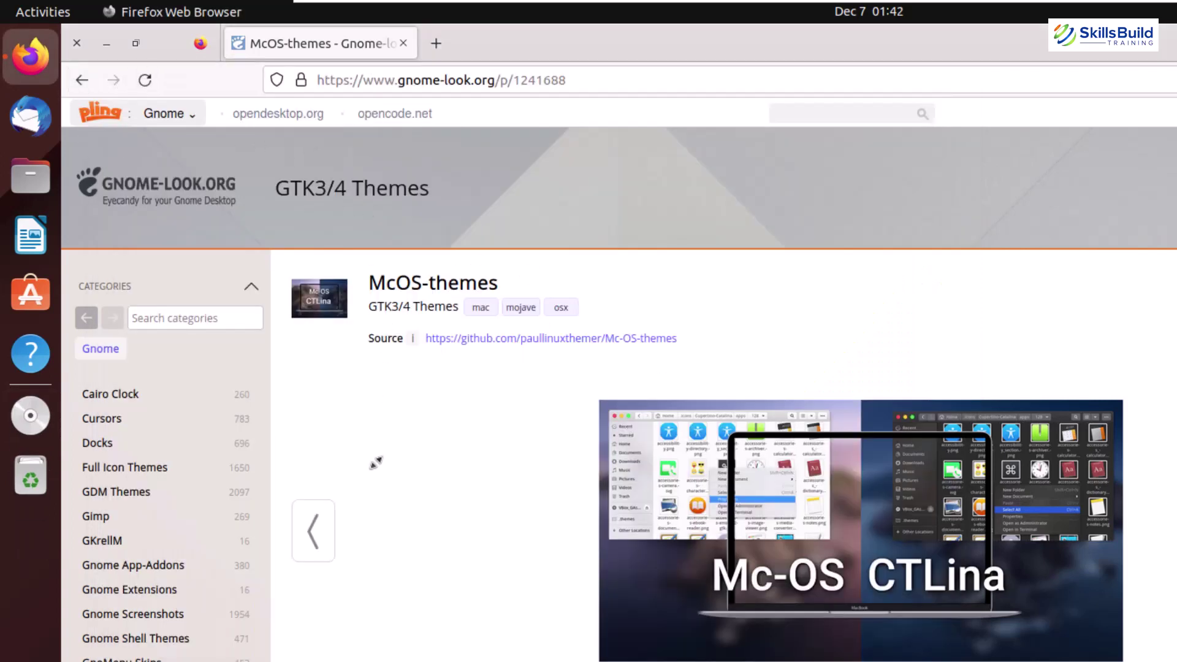
Step: Browse the Full Icon Themes category on gnome-look.org
left_click(112, 469)
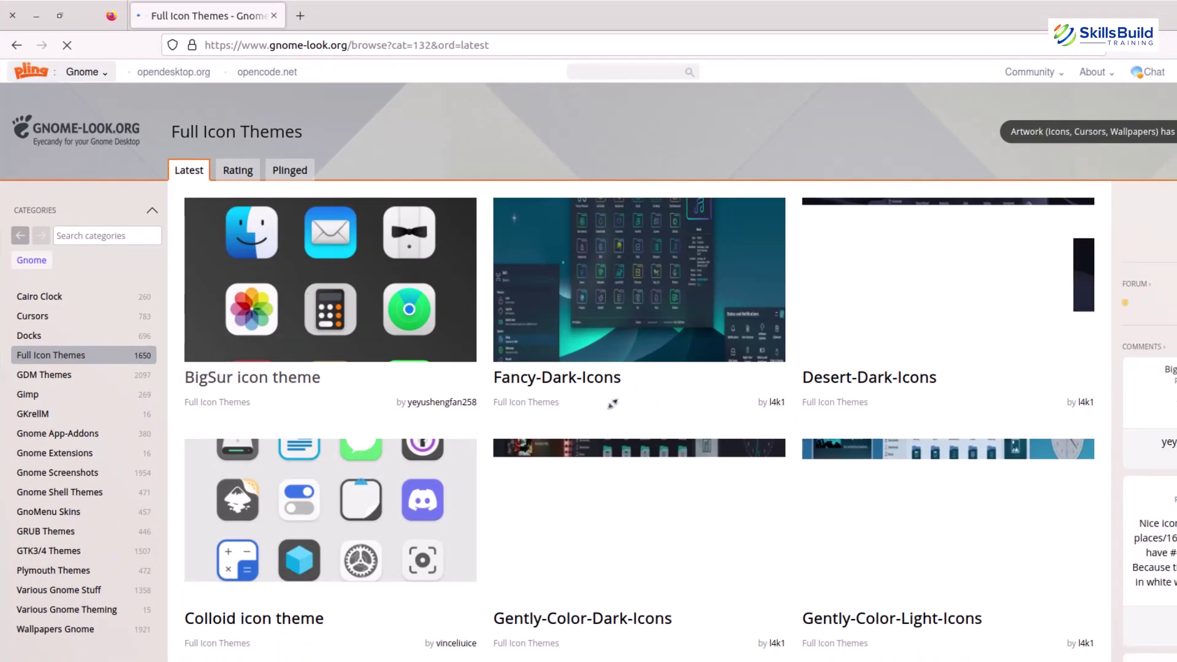
scroll(612, 403, "down", 2)
scroll(612, 404, "down", 3)
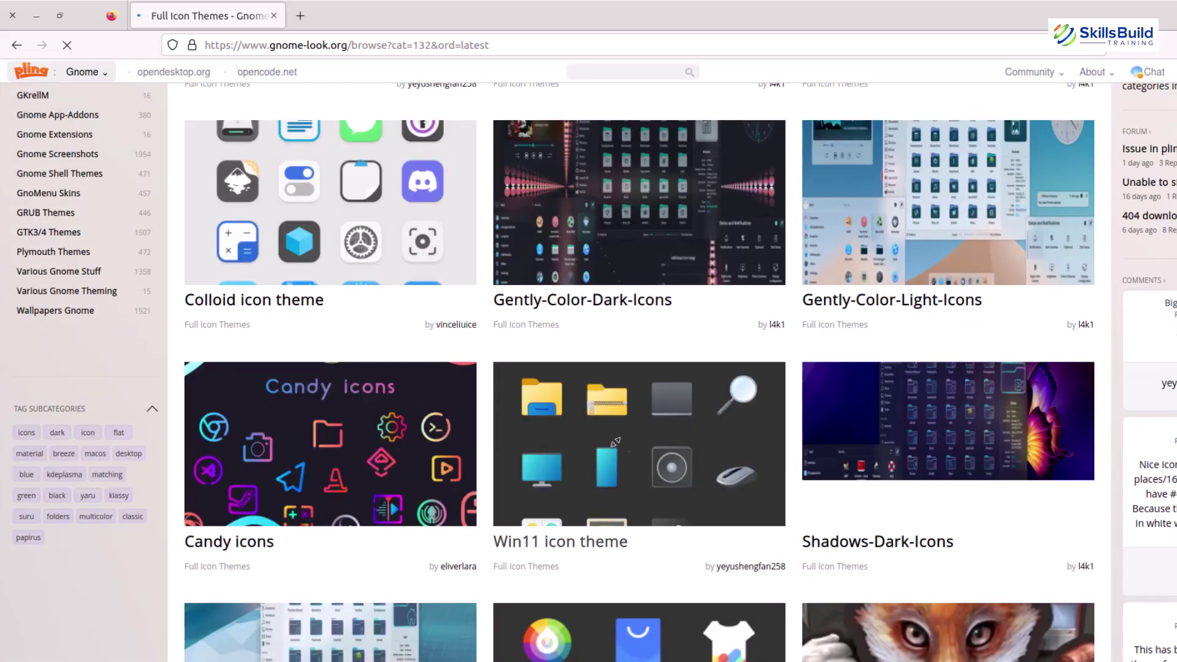
scroll(642, 450, "down", 5)
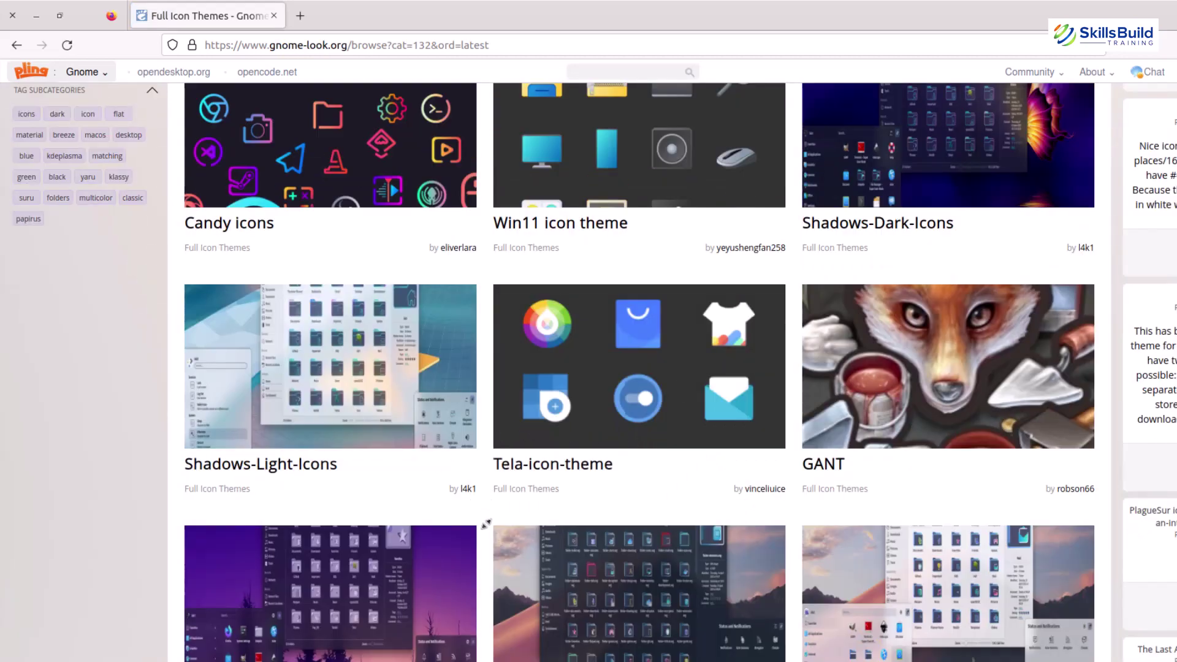
scroll(487, 558, "down", 5)
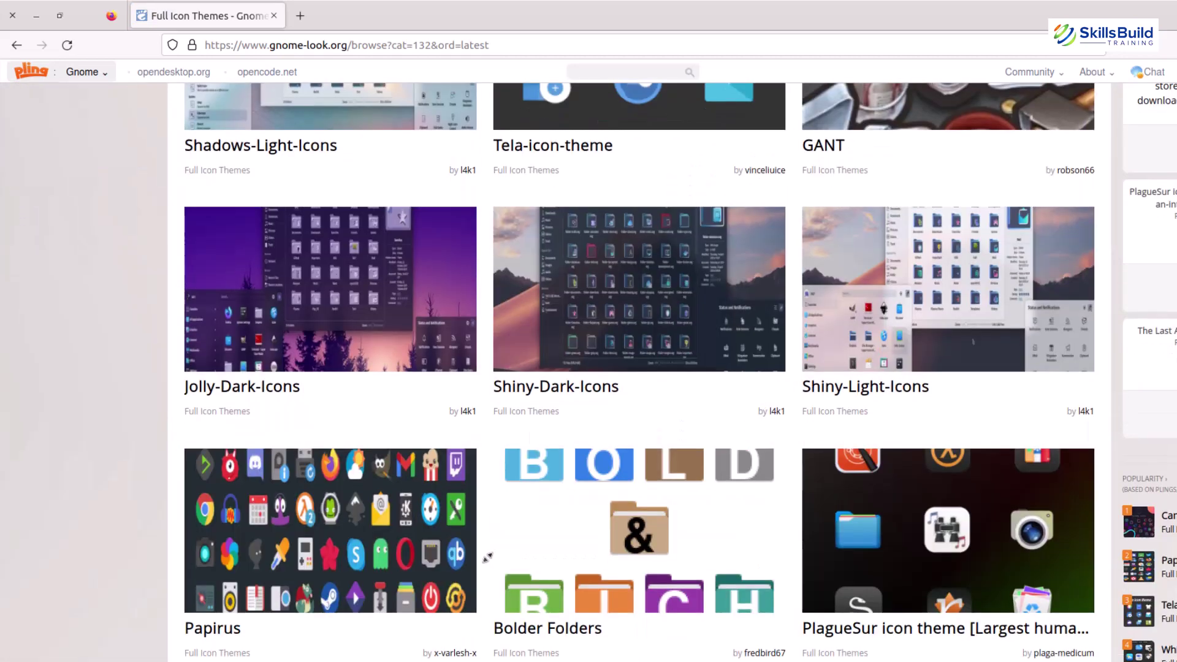
scroll(487, 557, "up", 10)
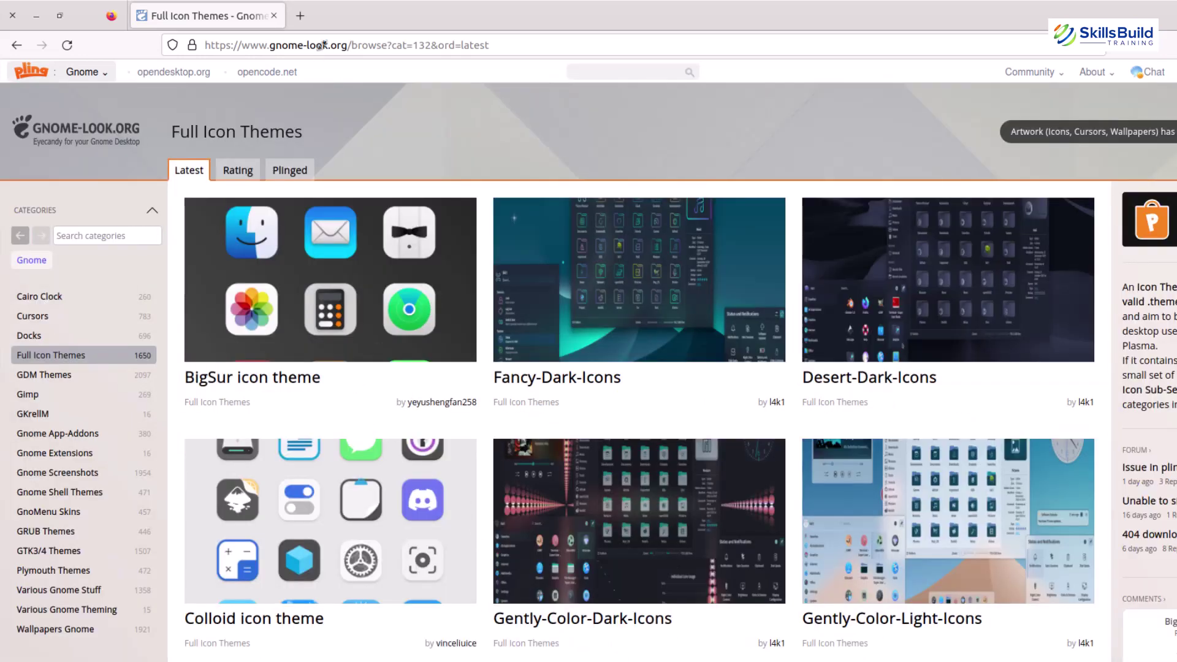
Step: Load the pasted OS Catalina icon theme address, then go back to the listing
right_click(320, 44)
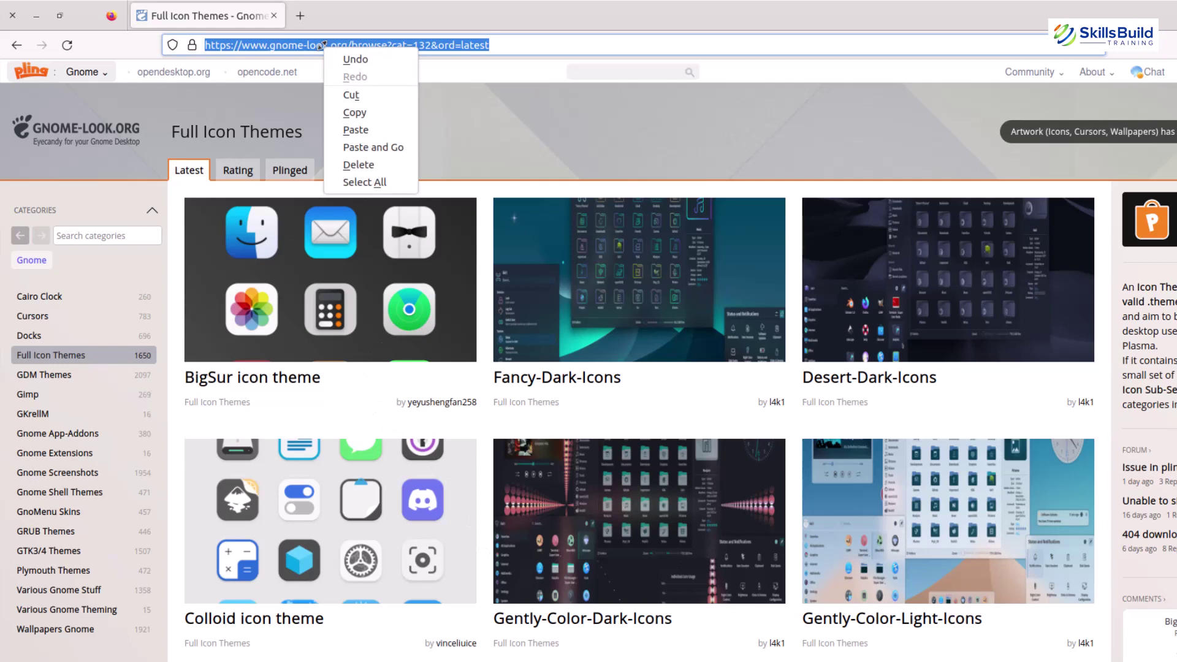
left_click(355, 129)
key("Return")
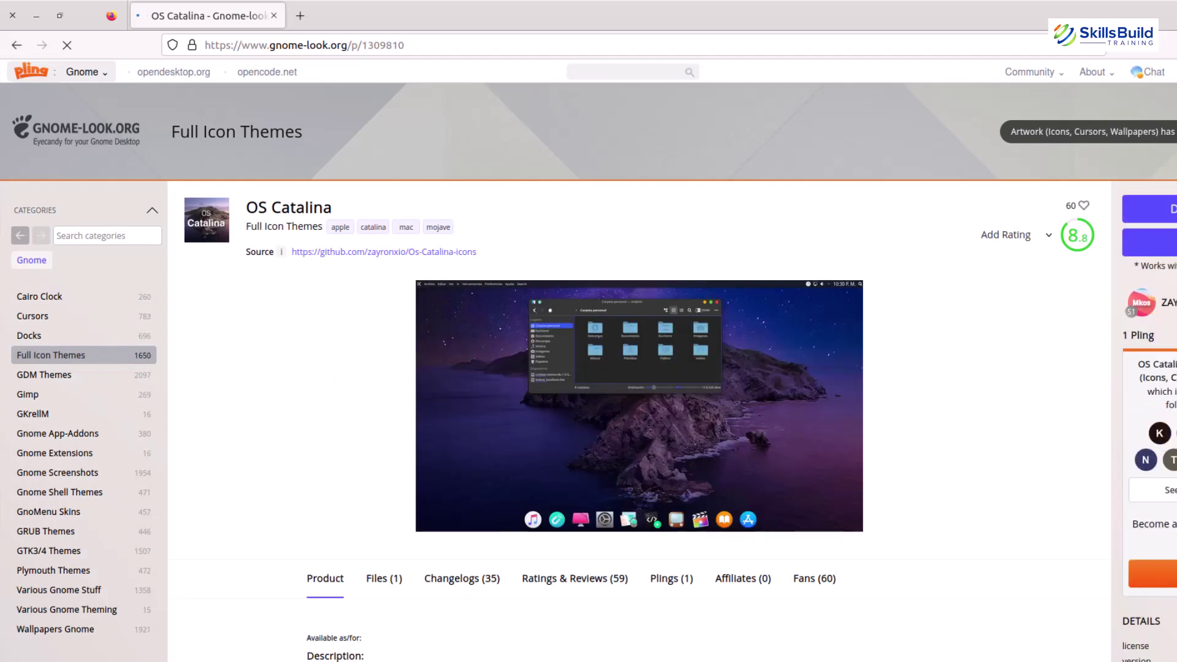
left_click(16, 44)
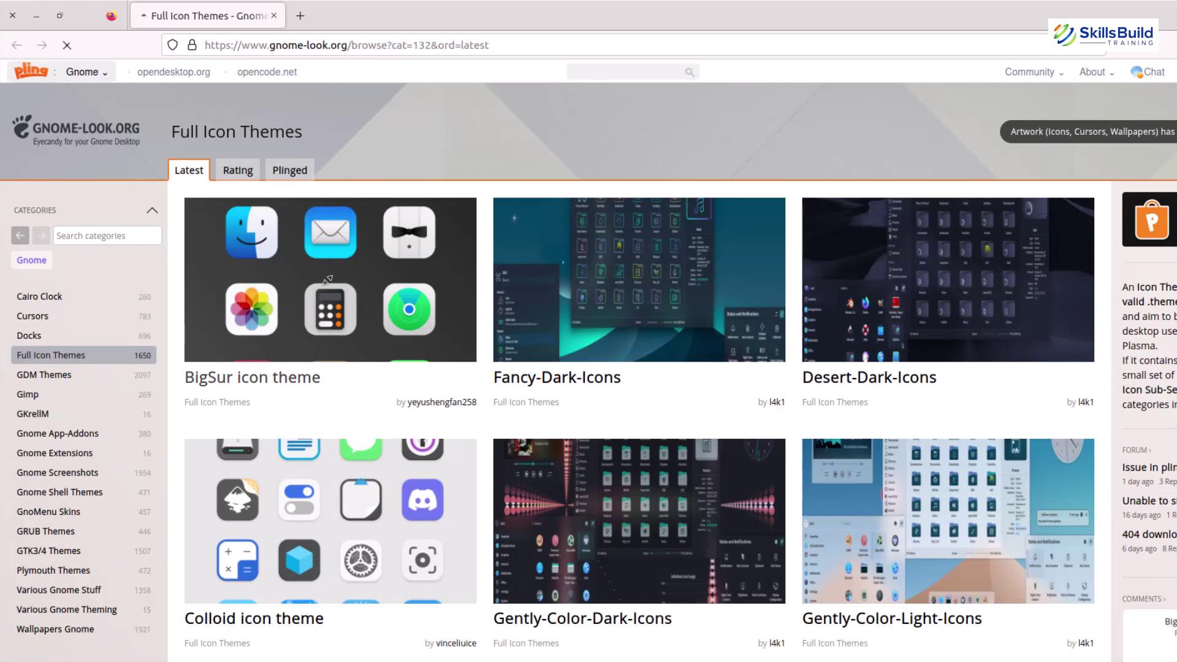
Step: Open the BigSur icon theme page and show its downloadable files
left_click(328, 280)
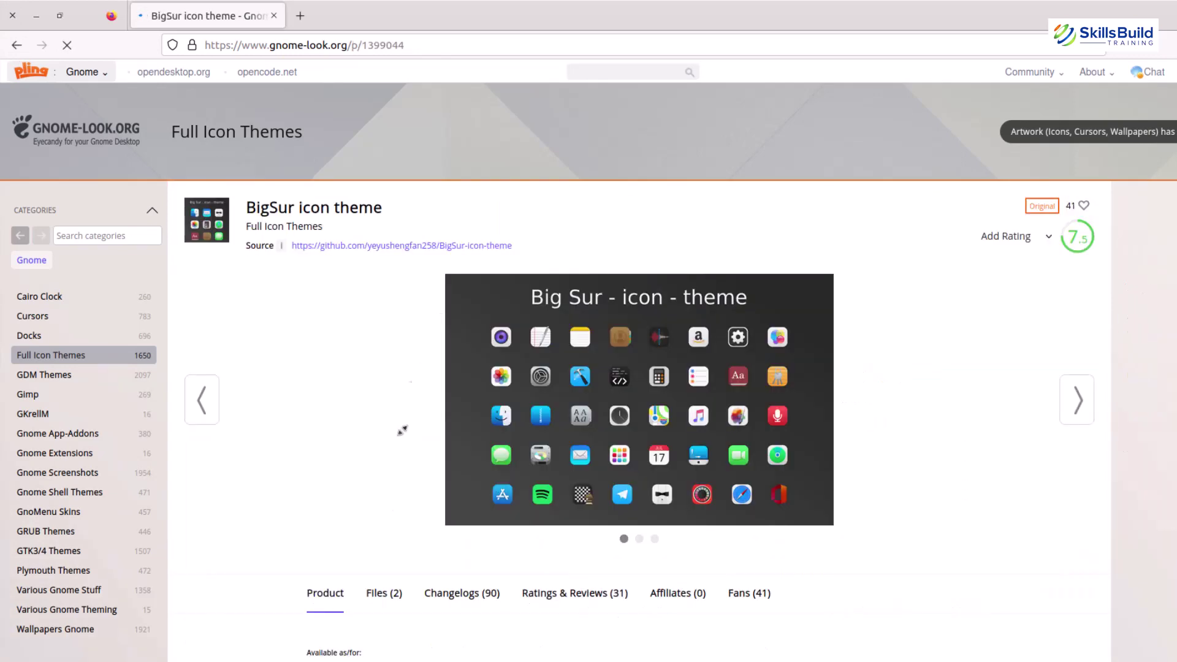
left_click(384, 592)
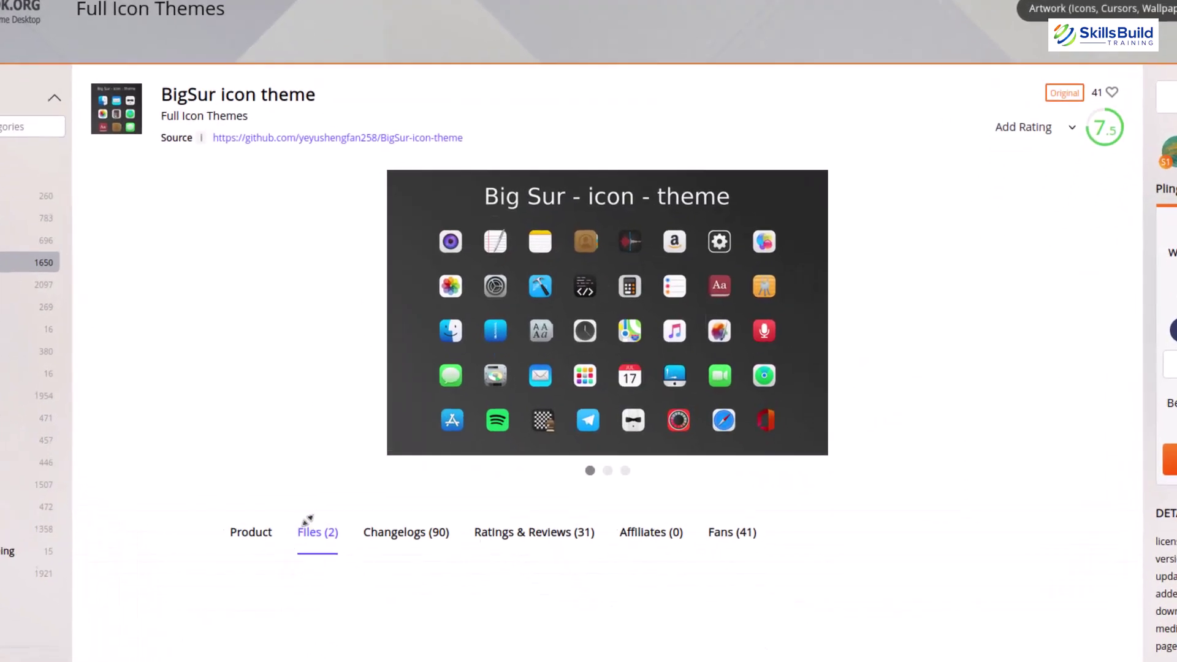
scroll(340, 563, "down", 4)
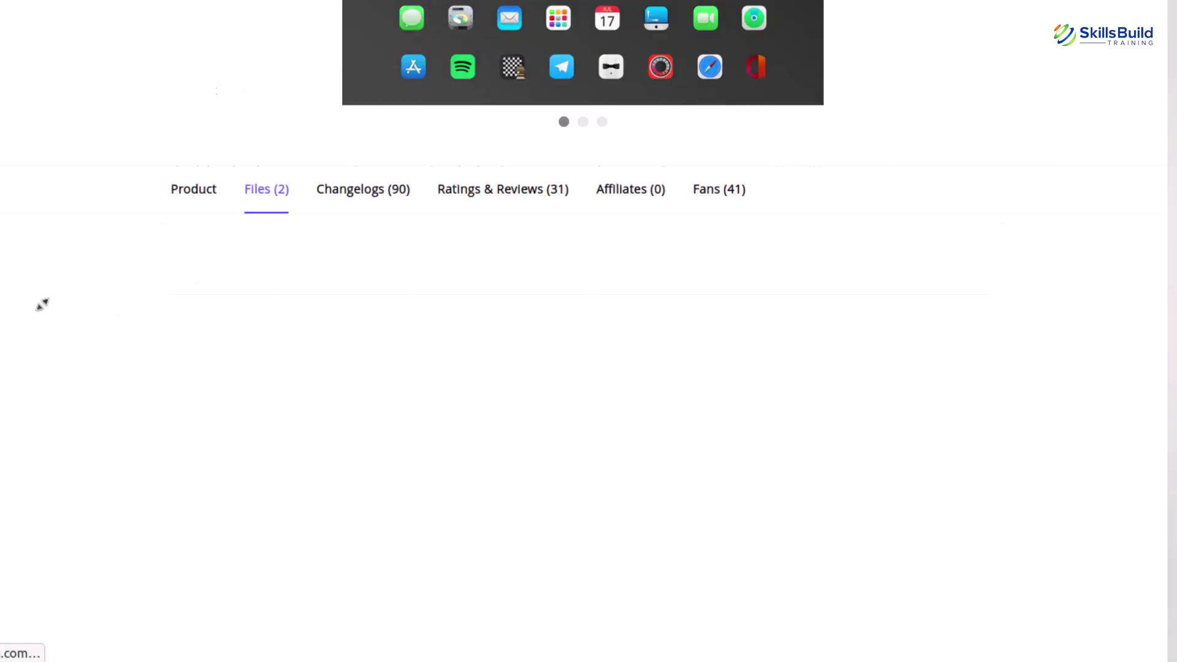
scroll(37, 302, "down", 2)
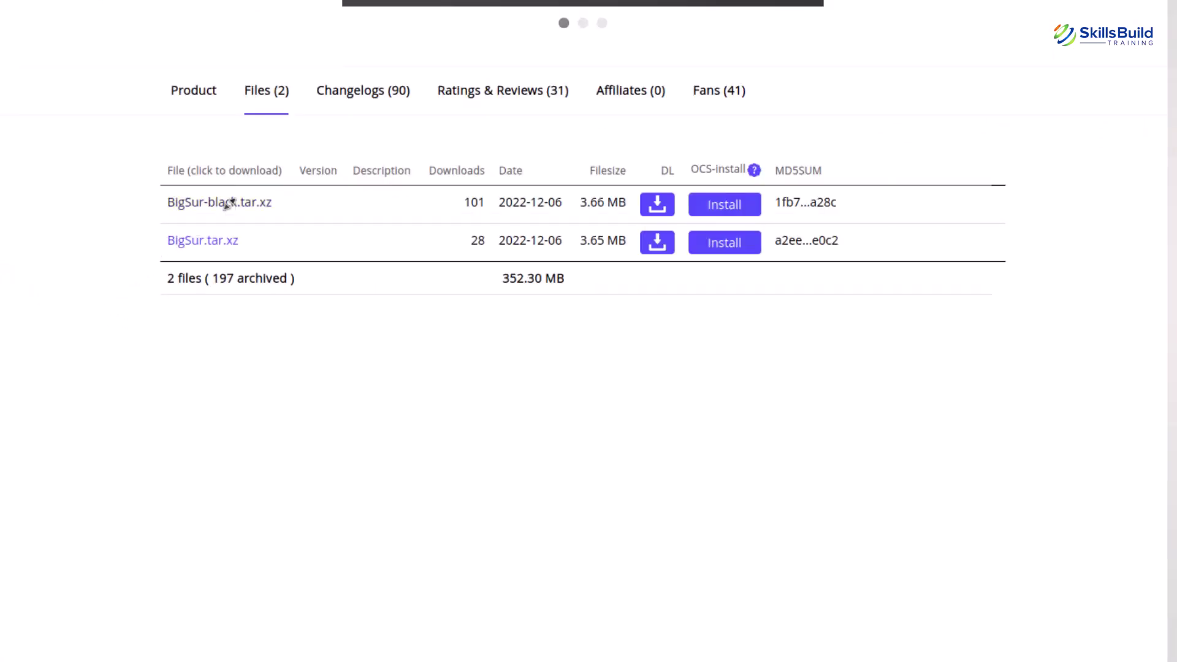
Step: Download the 3.66 MB BigSur-black.tar.xz and show it in its folder
left_click(658, 204)
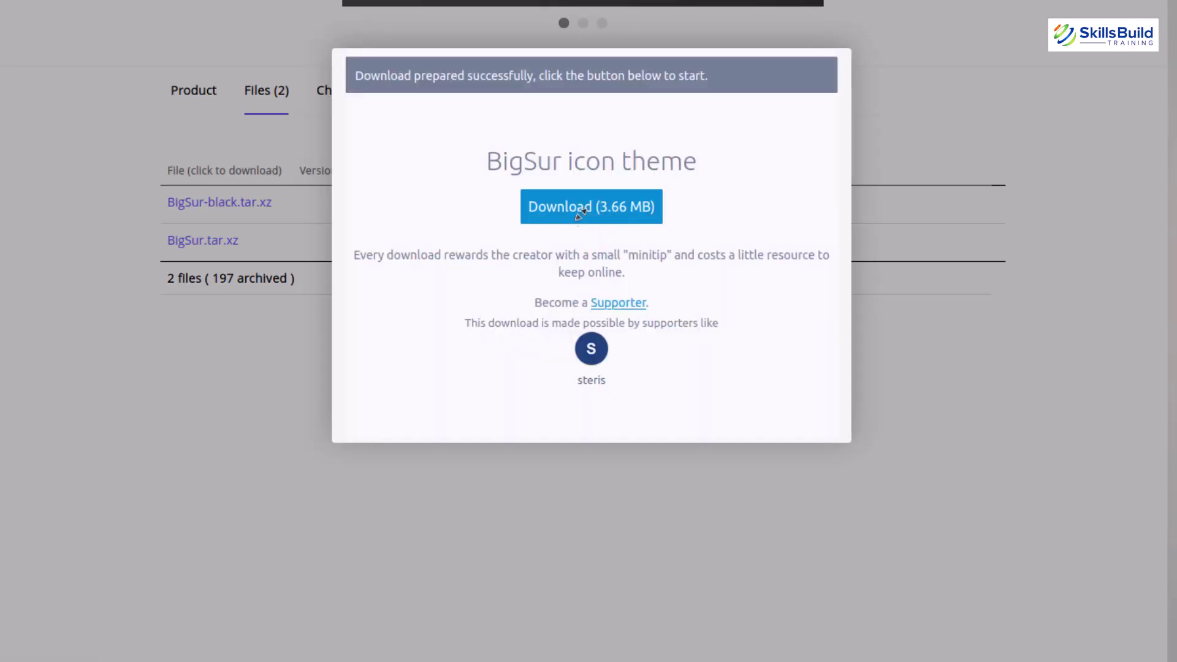
left_click(579, 211)
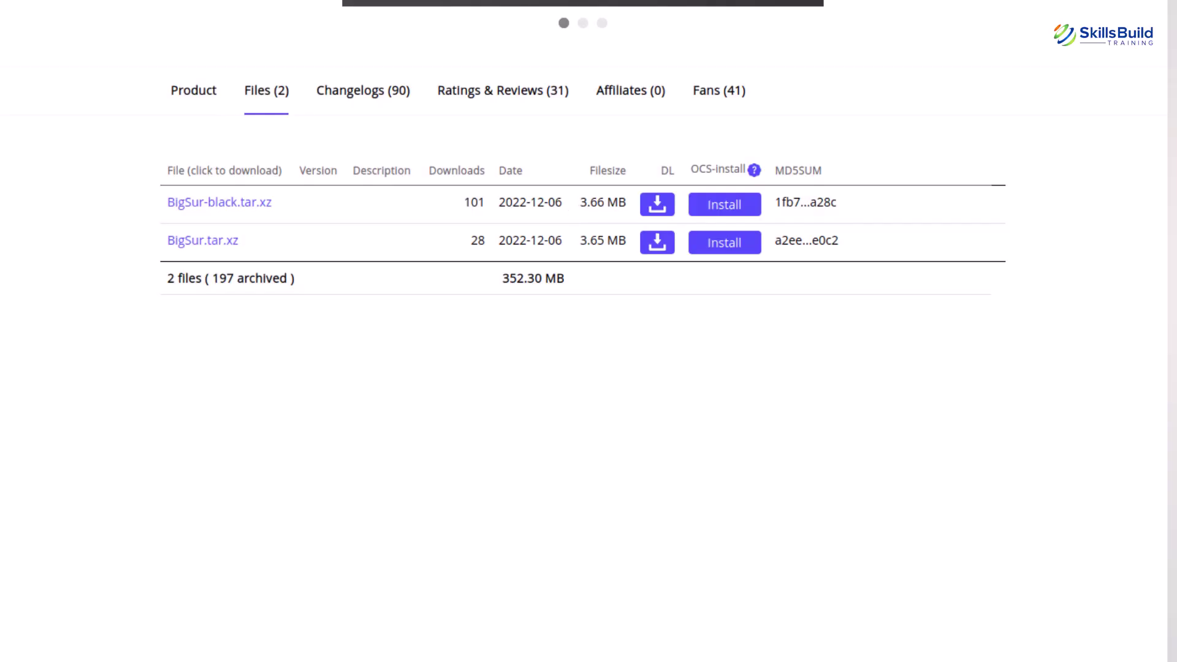
left_click(45, 121)
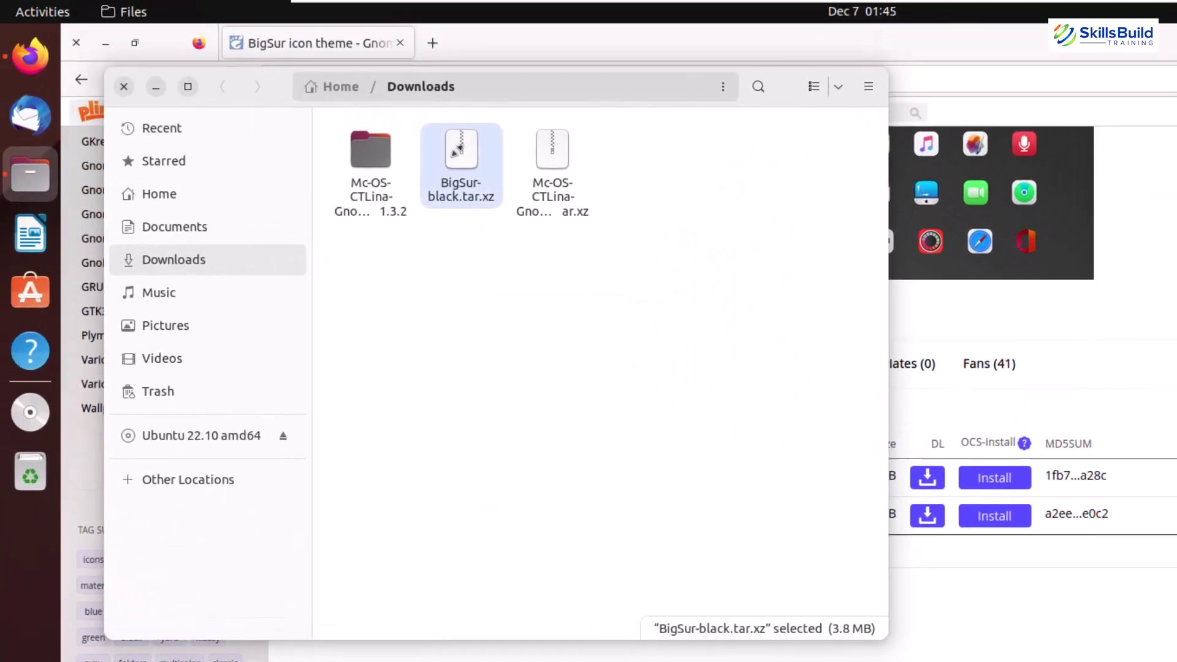
Step: Extract BigSur-black.tar.xz into a newly created hidden .icons folder in Home
double_click(459, 153)
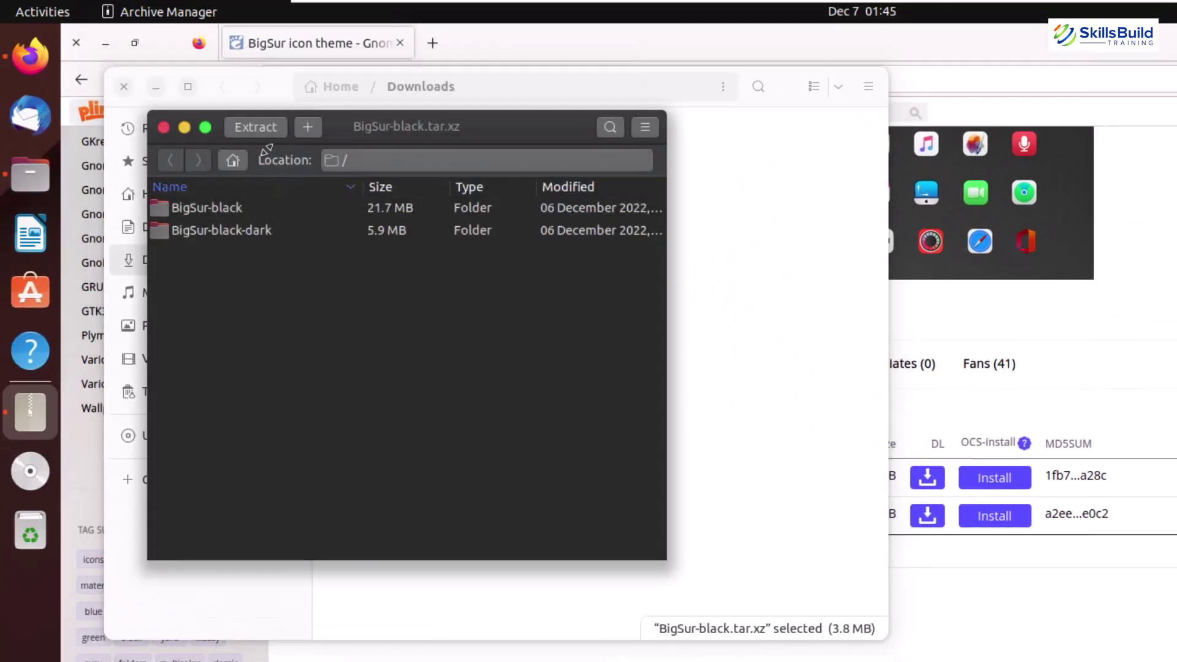
left_click(255, 128)
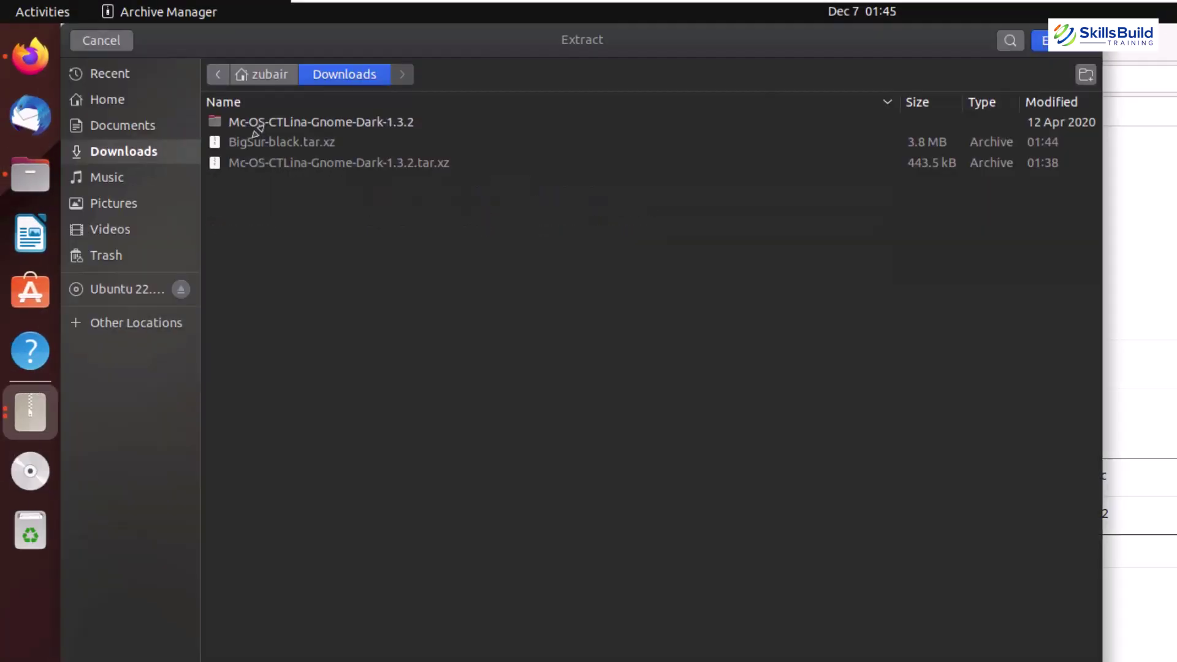
left_click(110, 100)
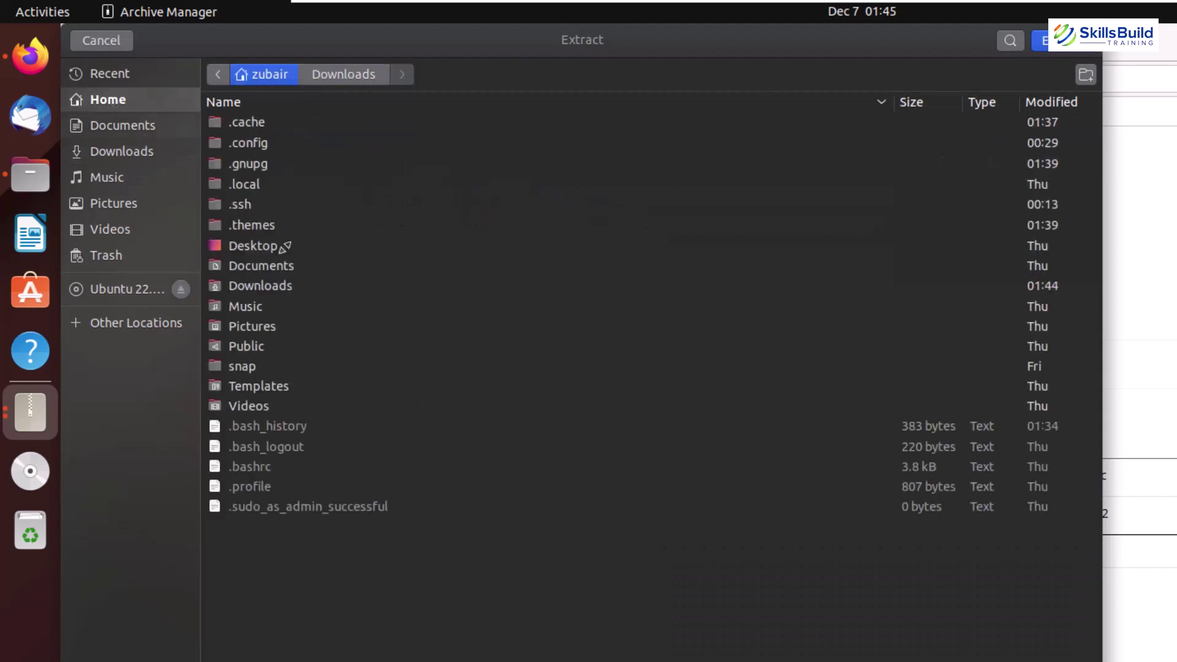
left_click(1085, 74)
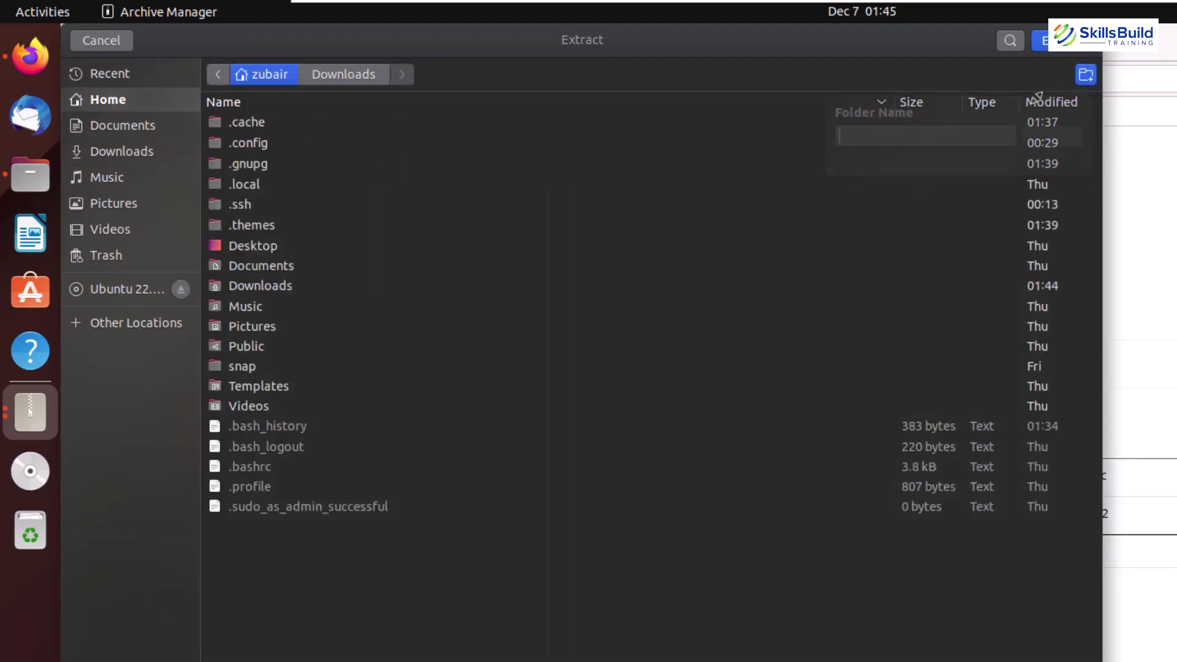
type("icons")
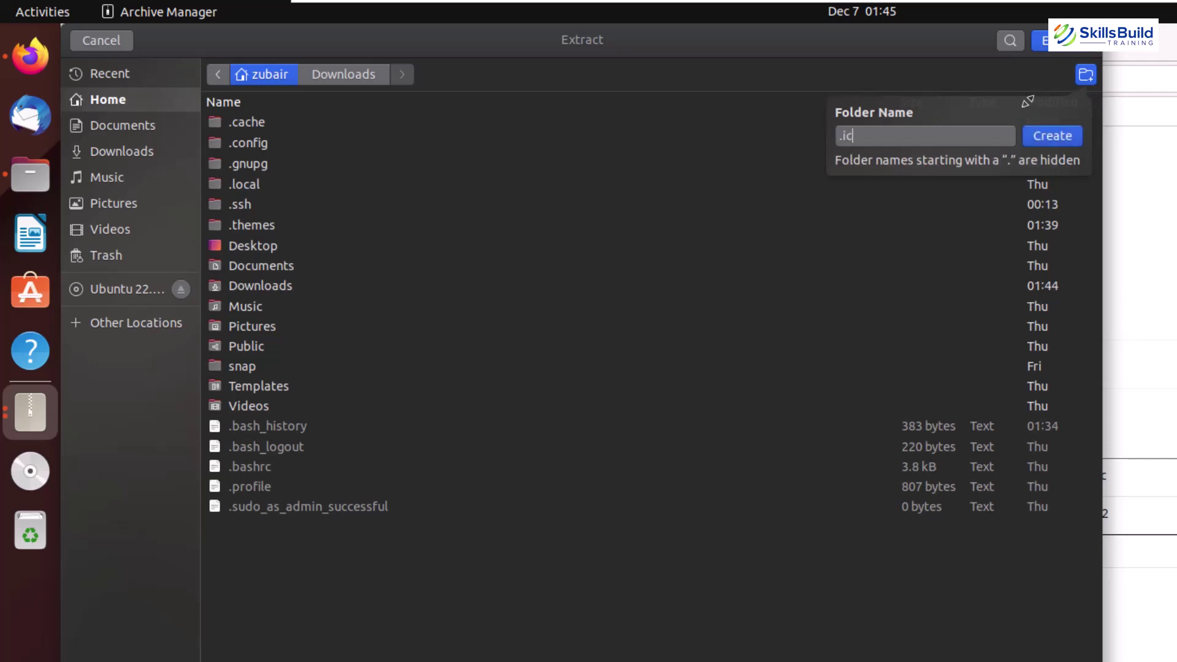
key("Return")
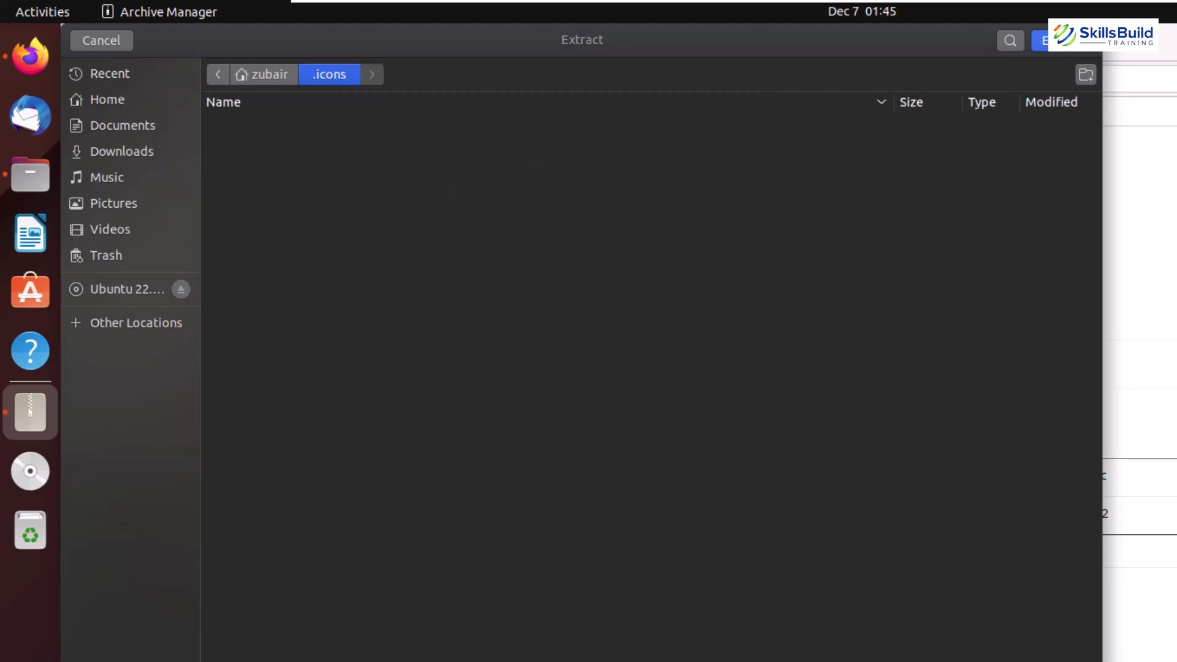
left_click(1045, 40)
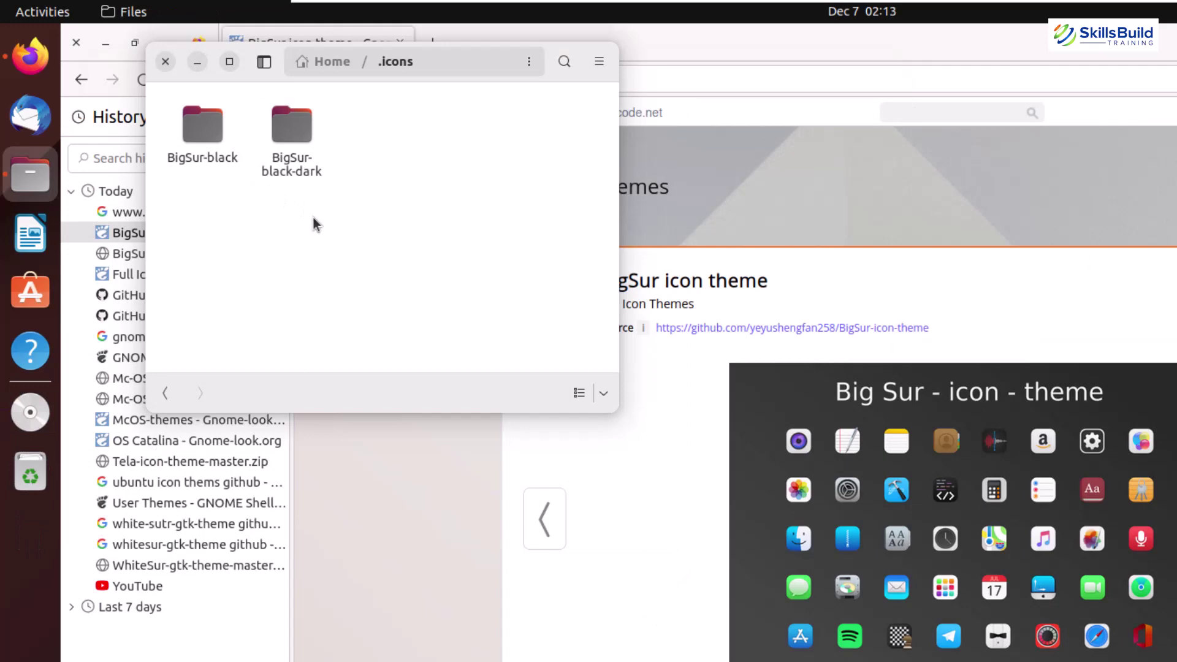
Step: Set the Tweaks icon theme to BigSur-black-dark, then close Tweaks and return to Firefox
key("super")
type("twel")
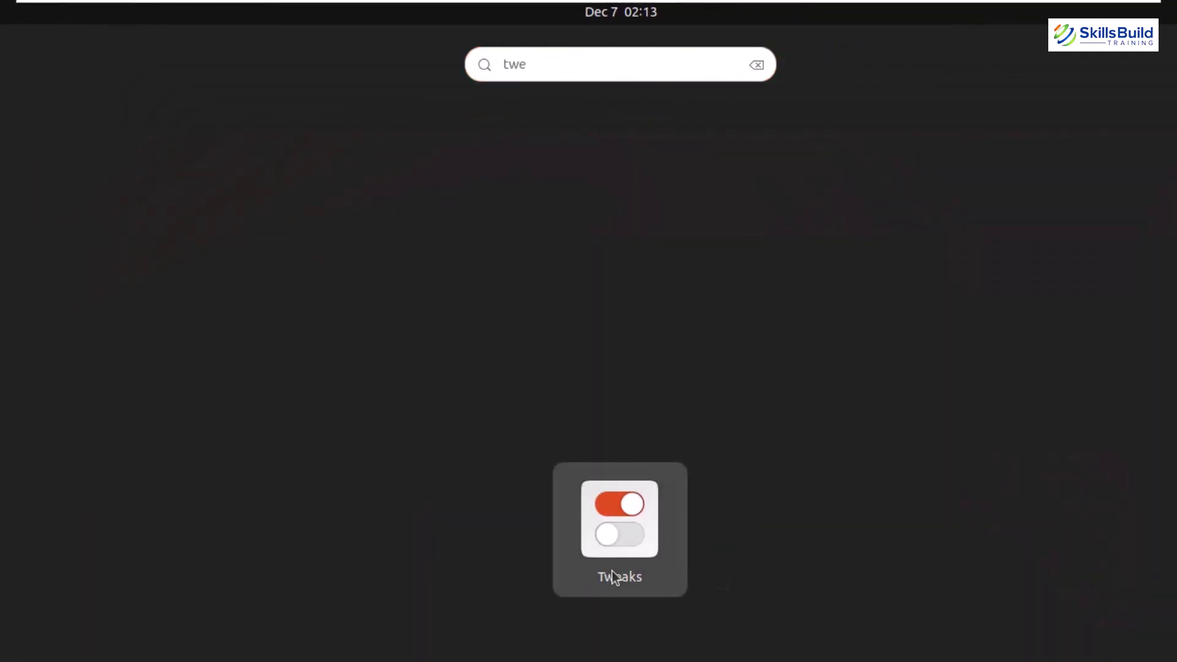
left_click(612, 573)
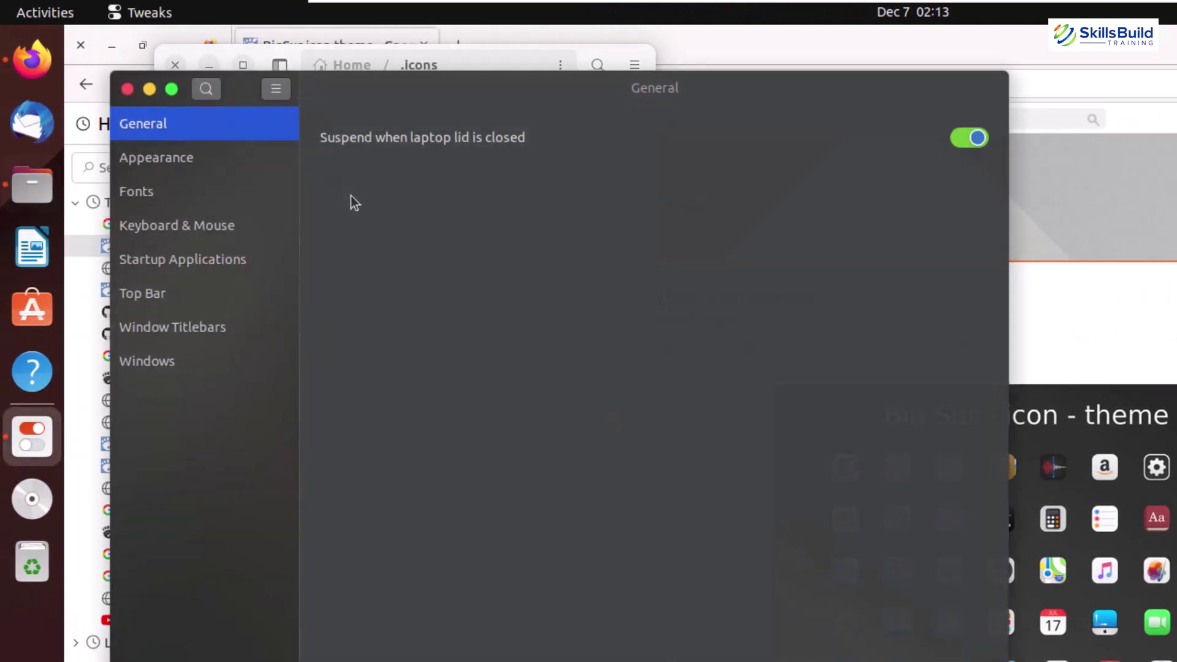
left_click(135, 163)
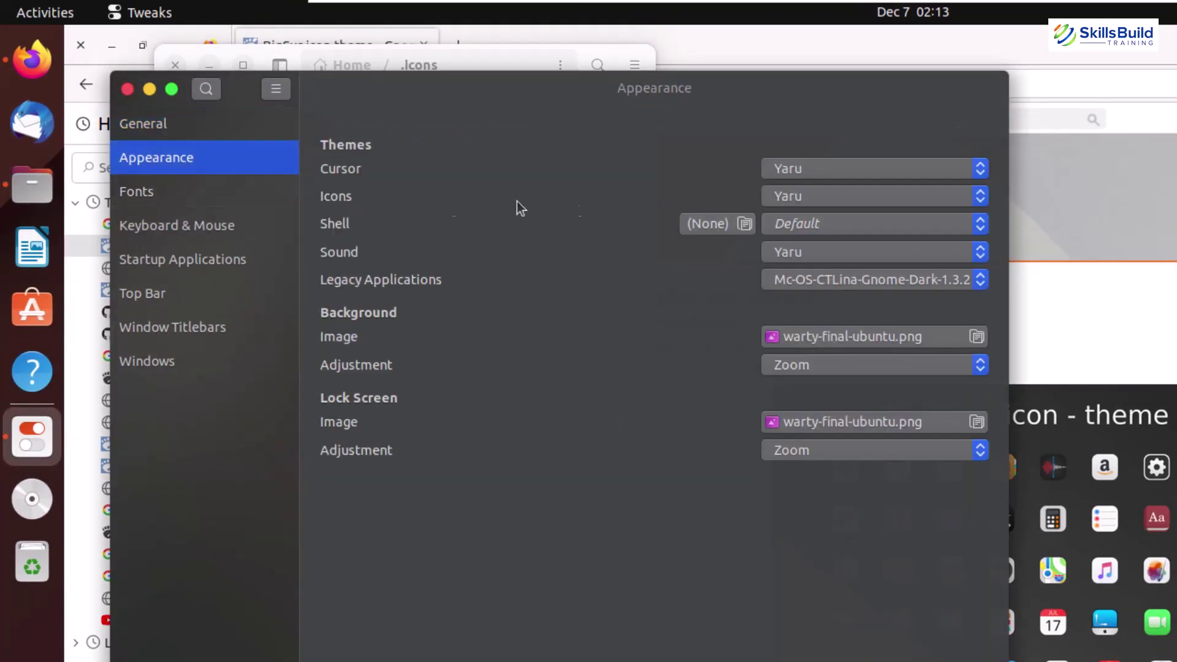
left_click(981, 197)
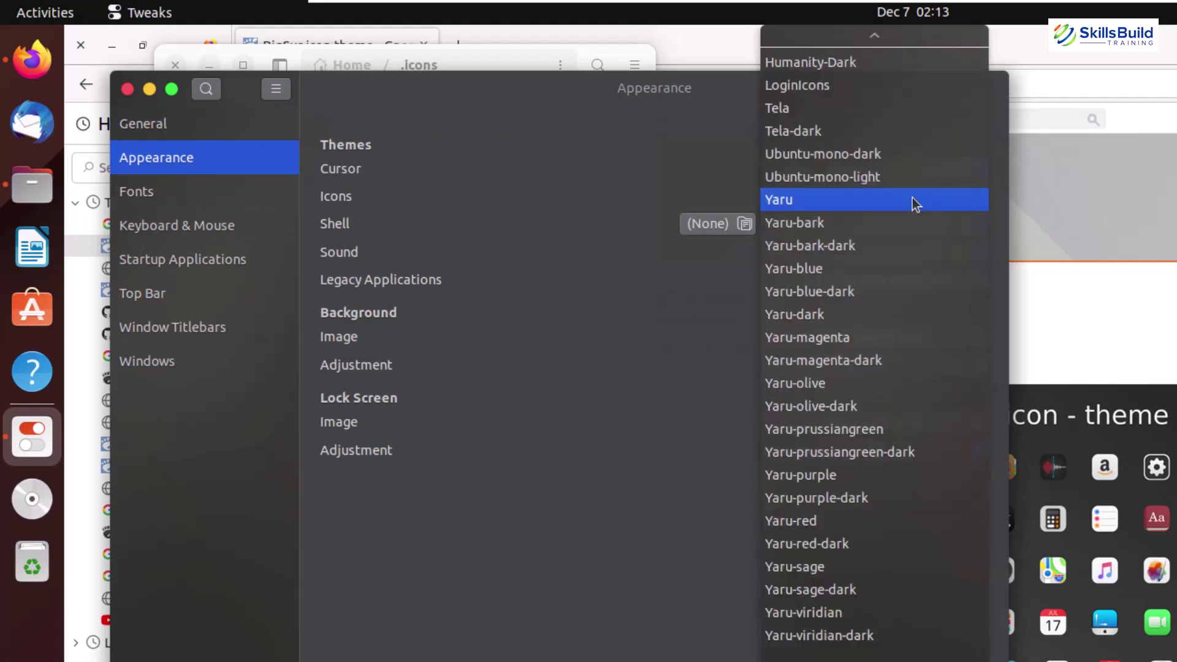
mouse_move(872, 40)
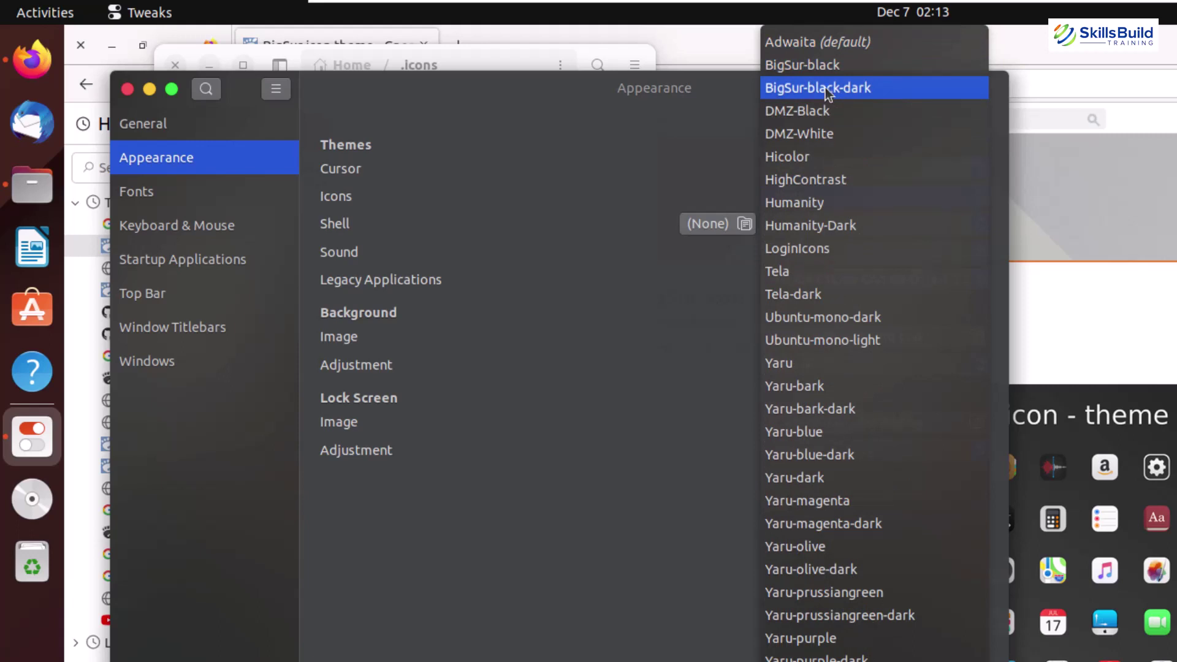
key("Escape")
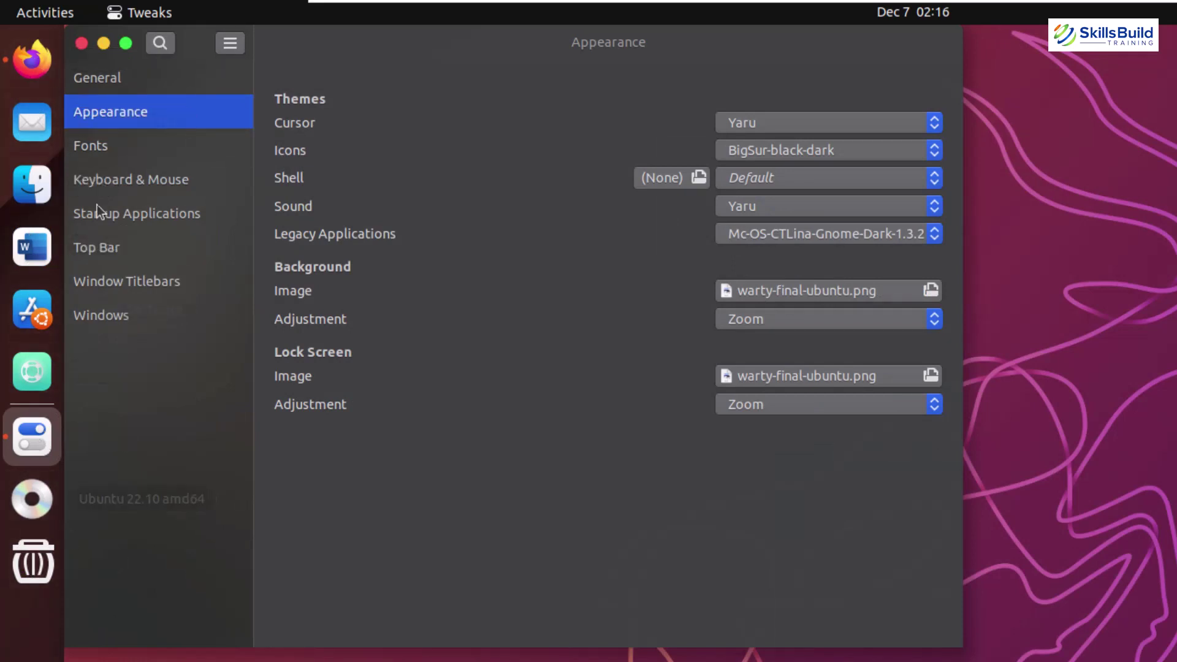
left_click(82, 48)
left_click(31, 55)
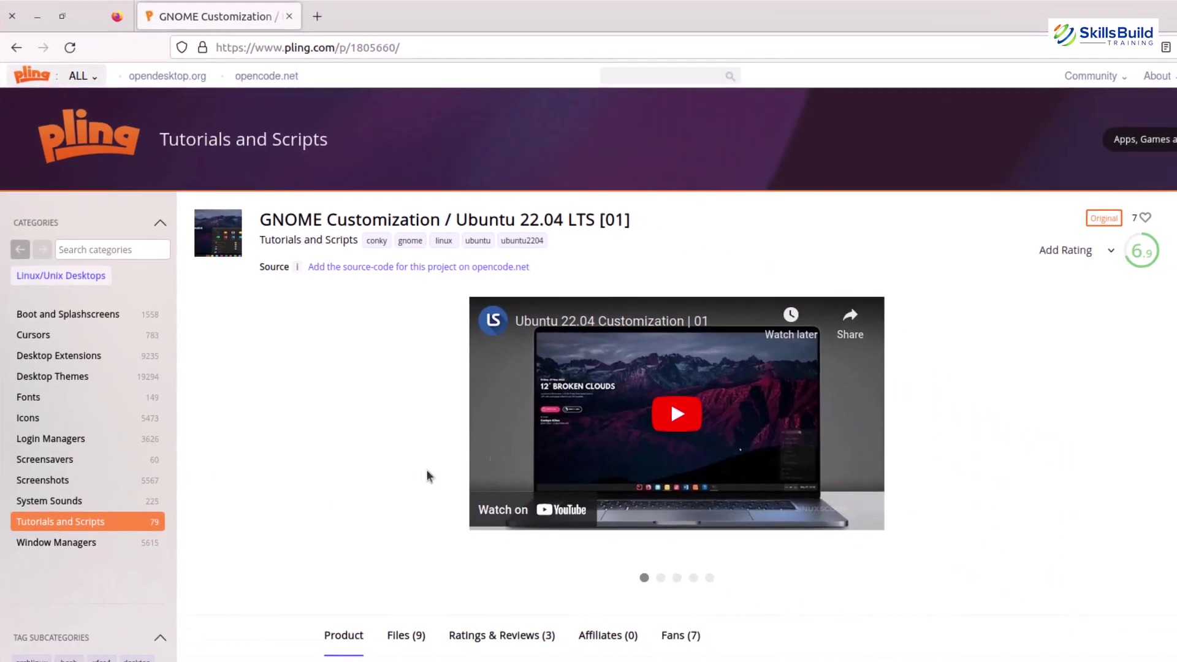
Step: Download the customization manual, wallpapers-pack.zip (14.73 MB) and fonts.zip (2.43 MB) from the Files list
scroll(386, 454, "down", 3)
left_click(401, 467)
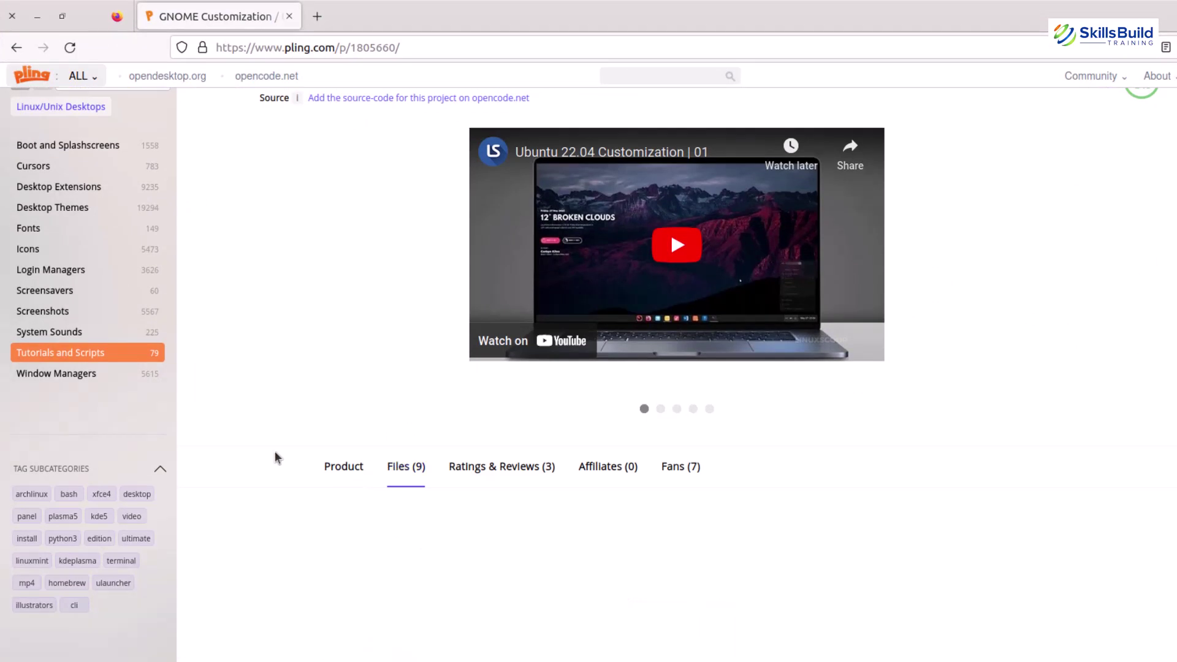
scroll(270, 459, "down", 3)
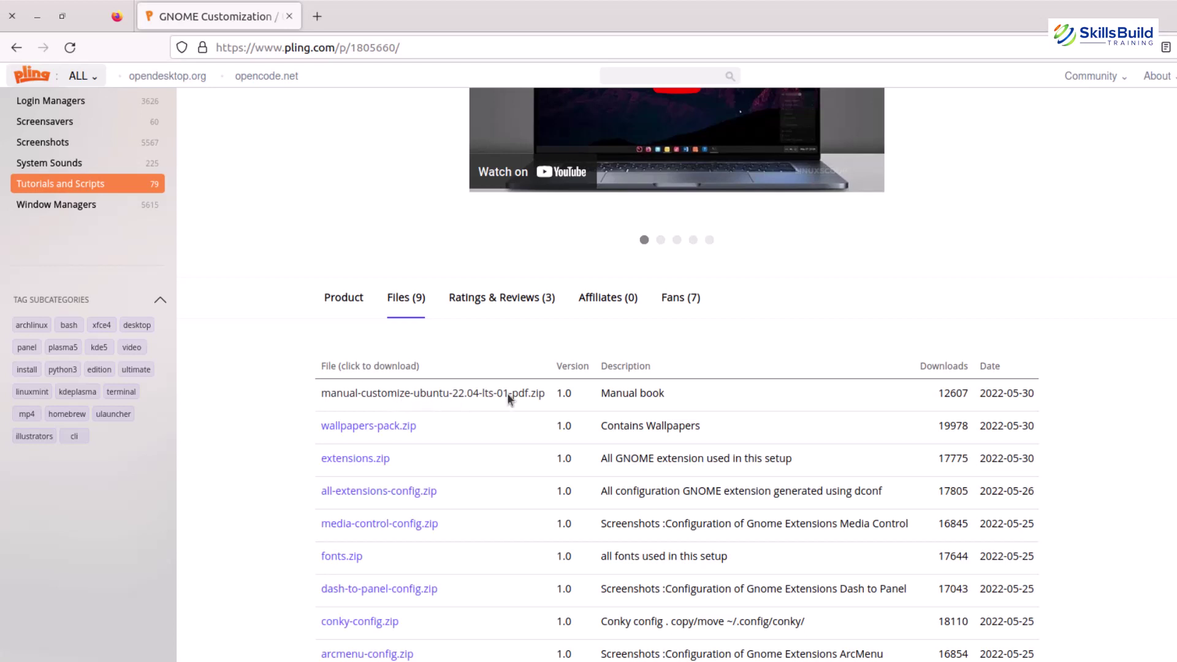
left_click(462, 392)
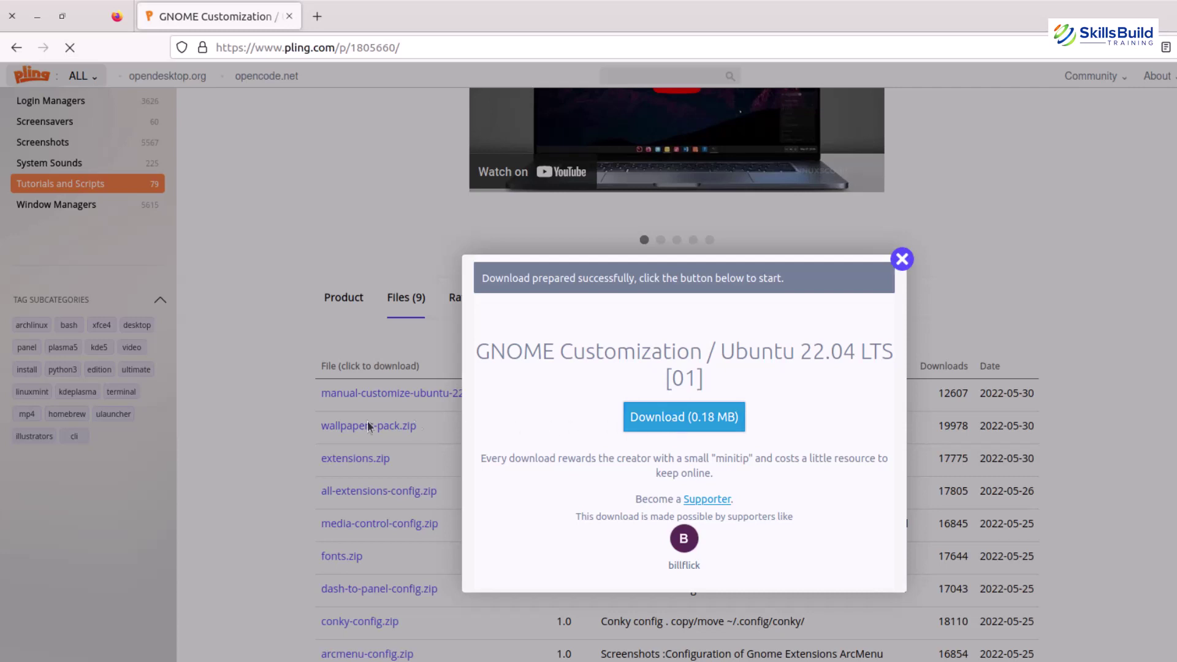
left_click(415, 427)
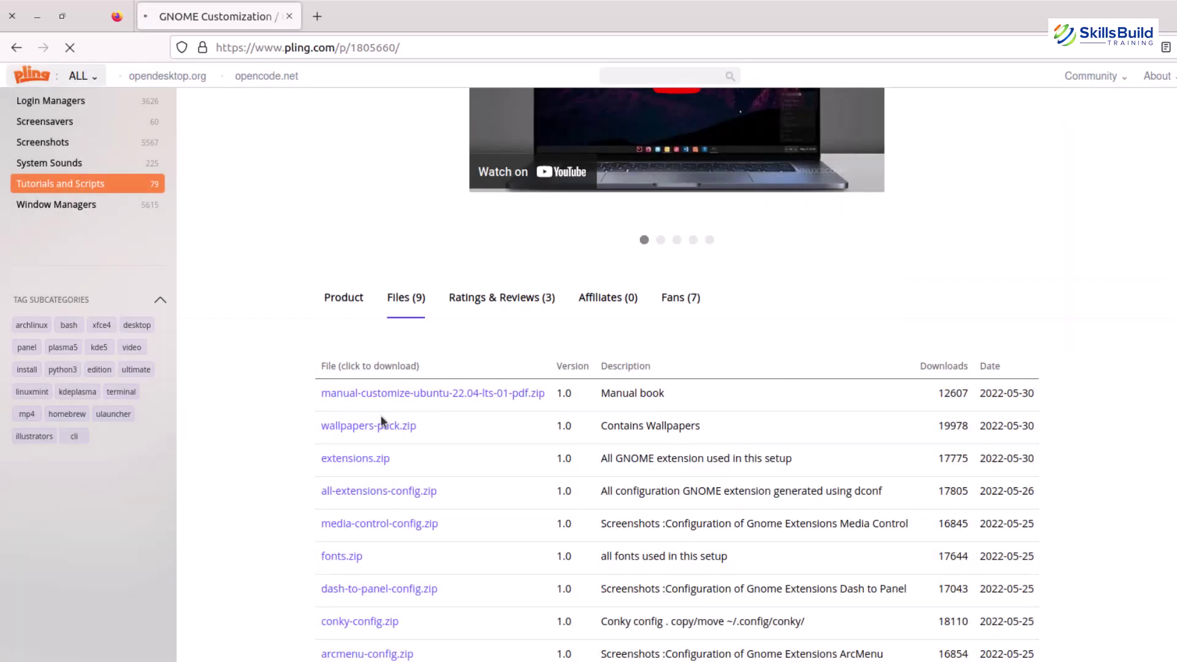
left_click(347, 426)
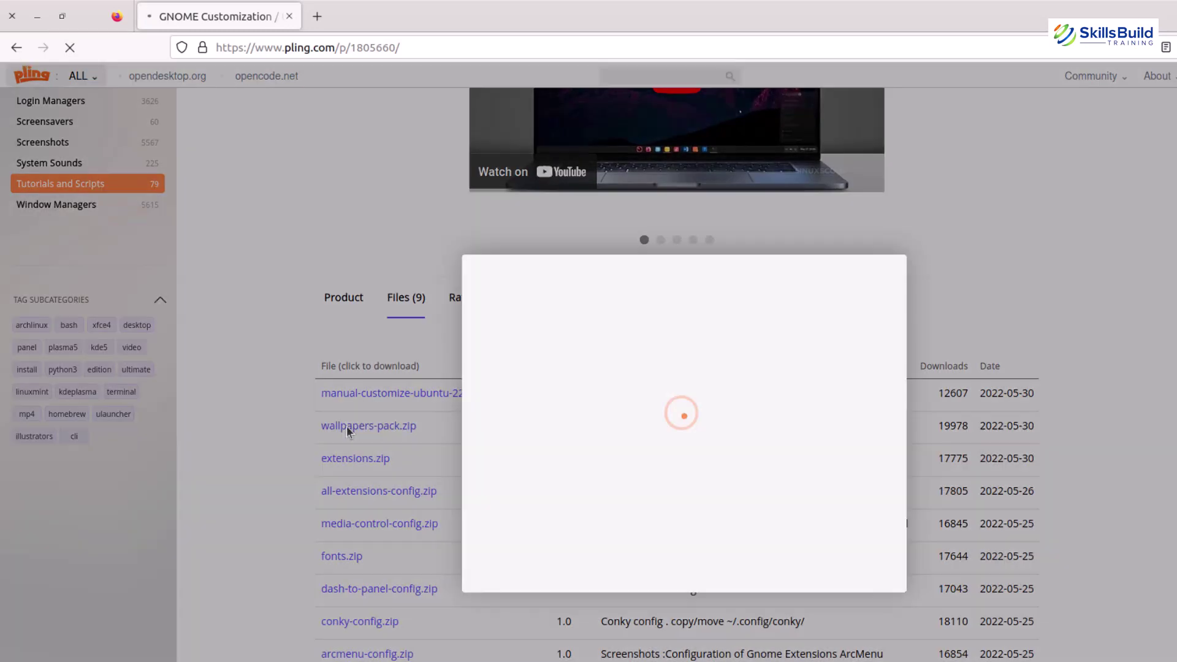
left_click(682, 424)
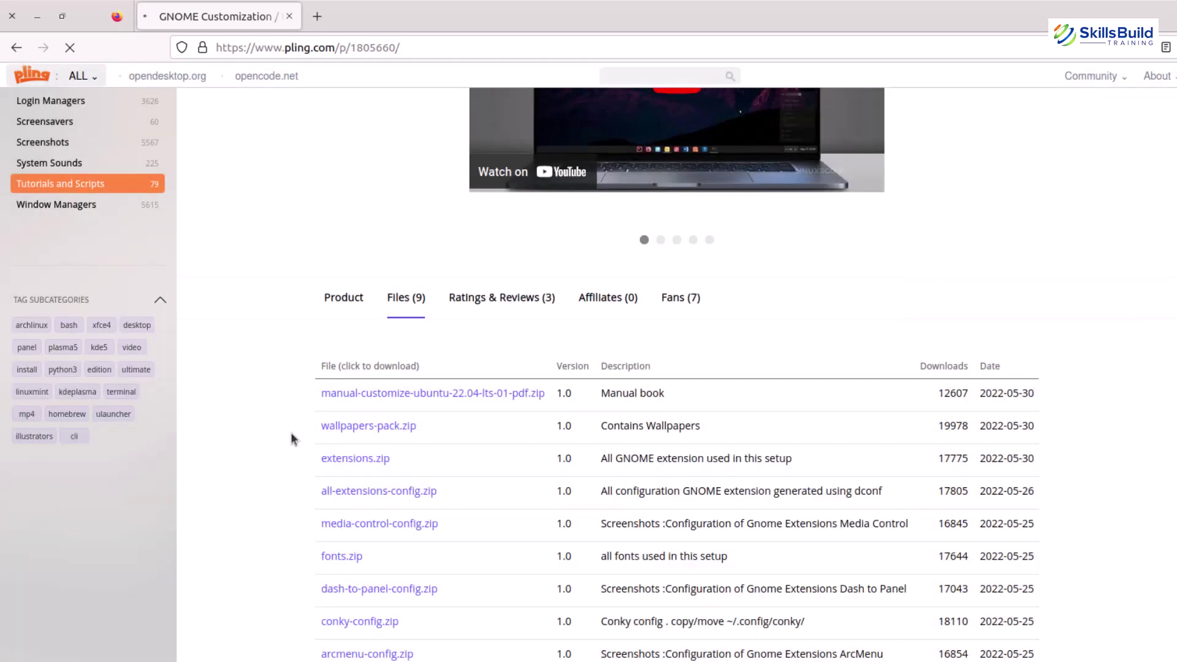
left_click(340, 558)
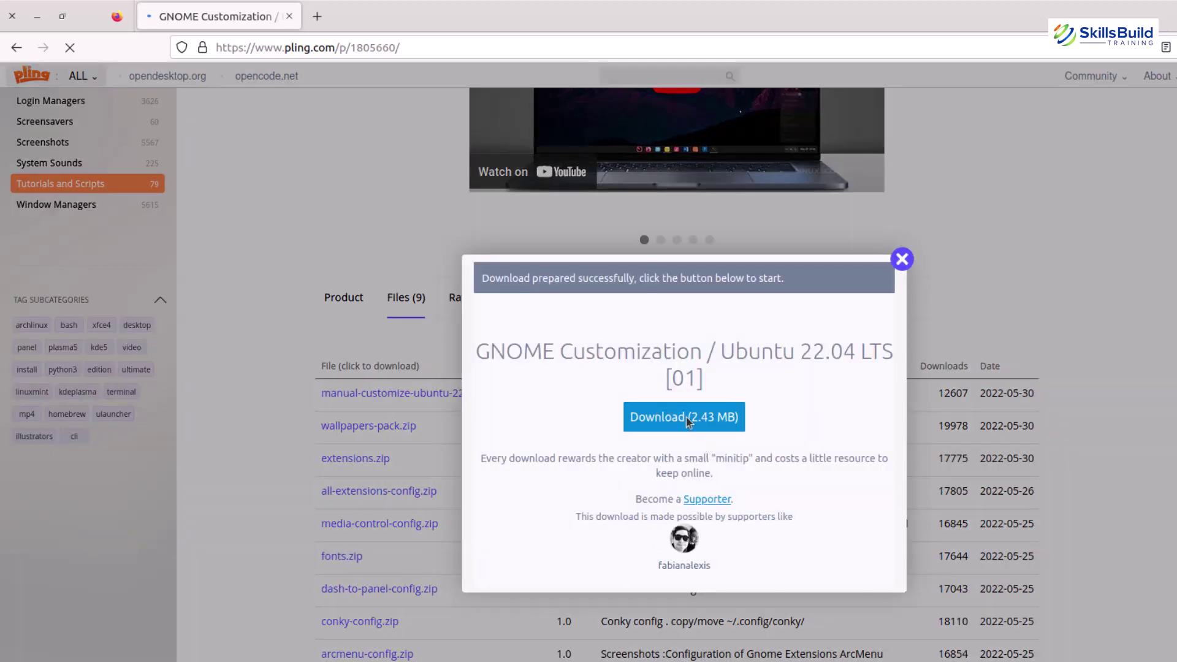
left_click(685, 416)
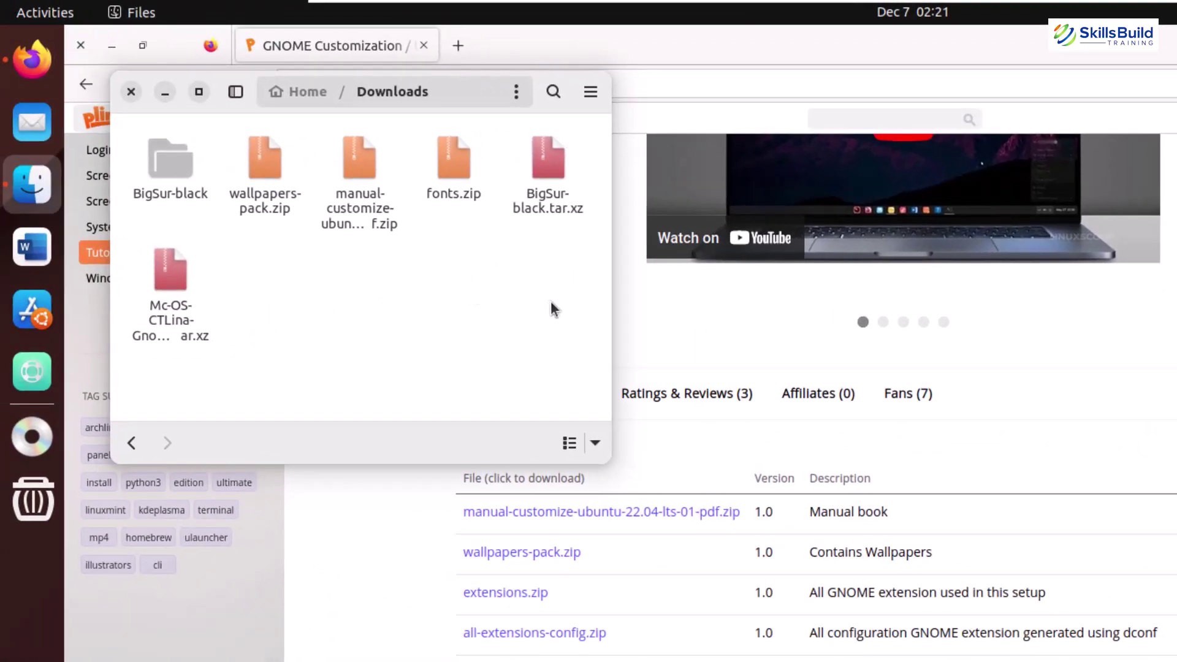
Step: Search 'vimix cursor github' and download the Vimix-cursors repository as a ZIP
left_click(705, 314)
left_click(458, 45)
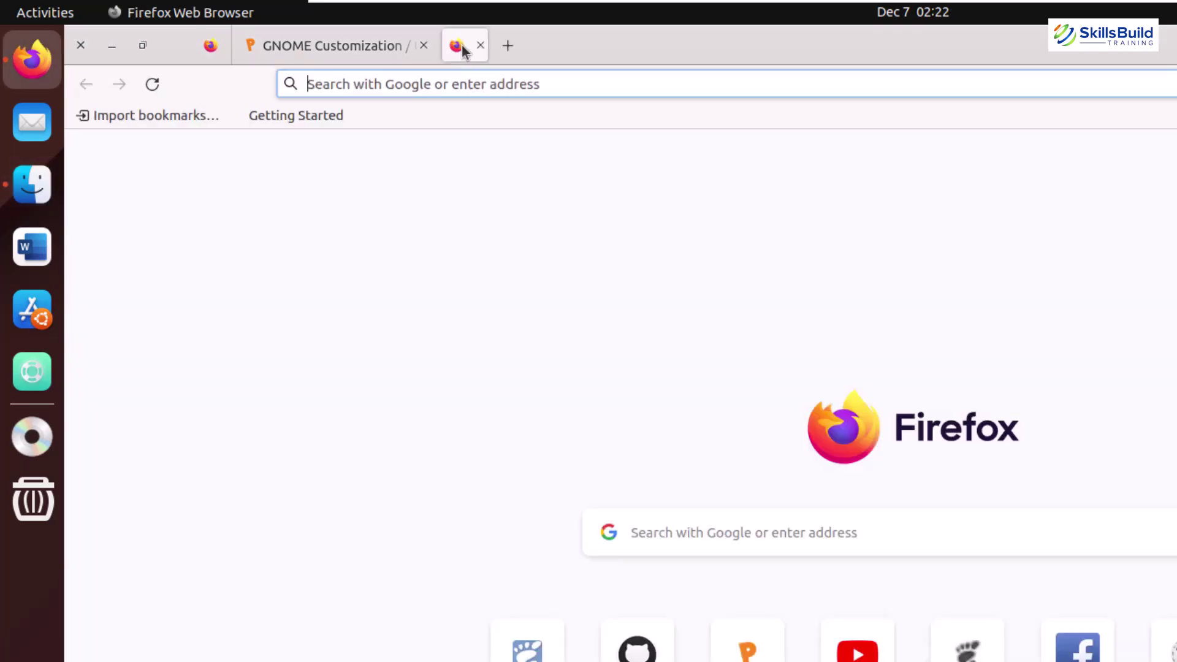
type("vimix c")
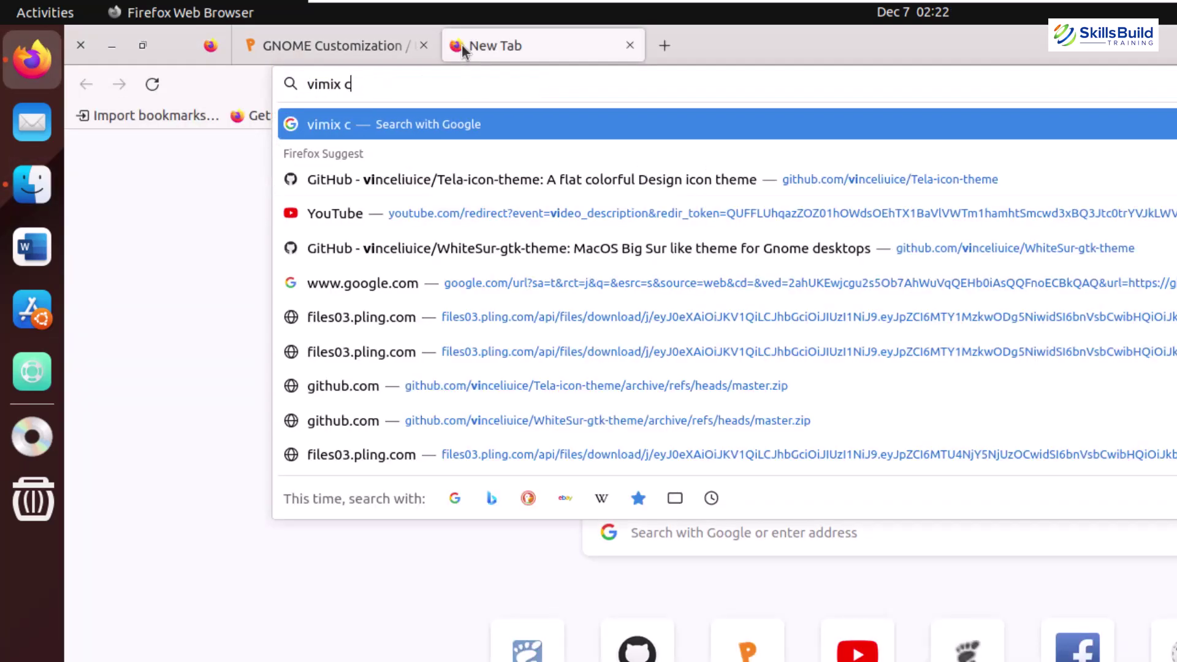
type("ursor github")
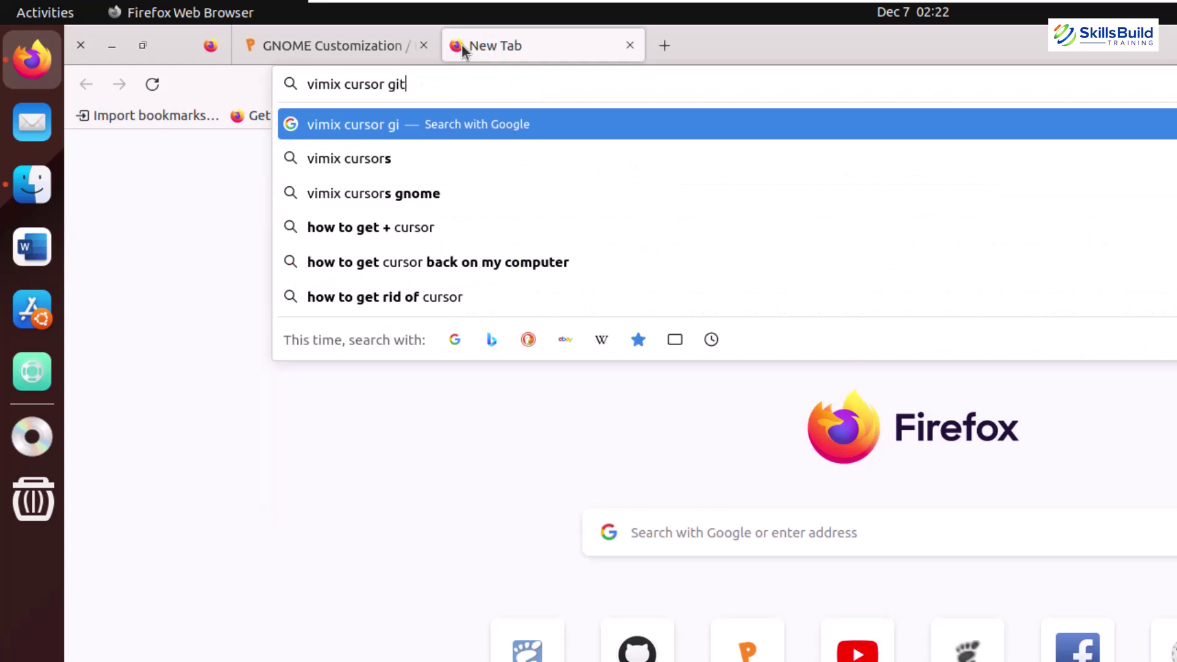
key("Return")
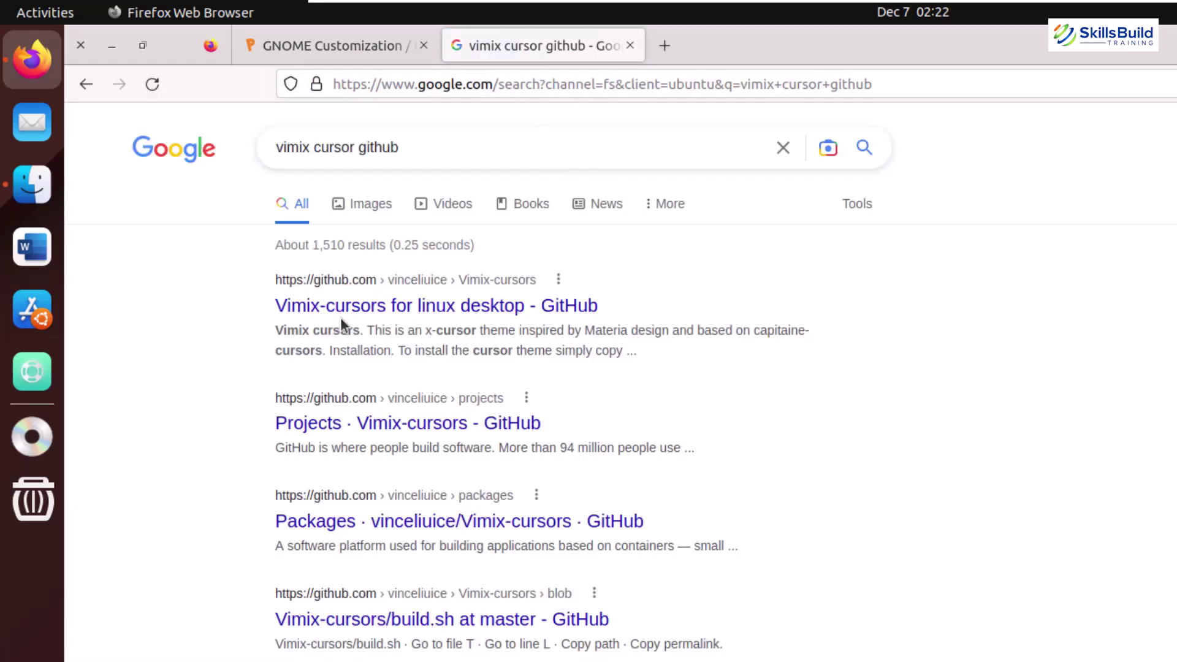
left_click(389, 304)
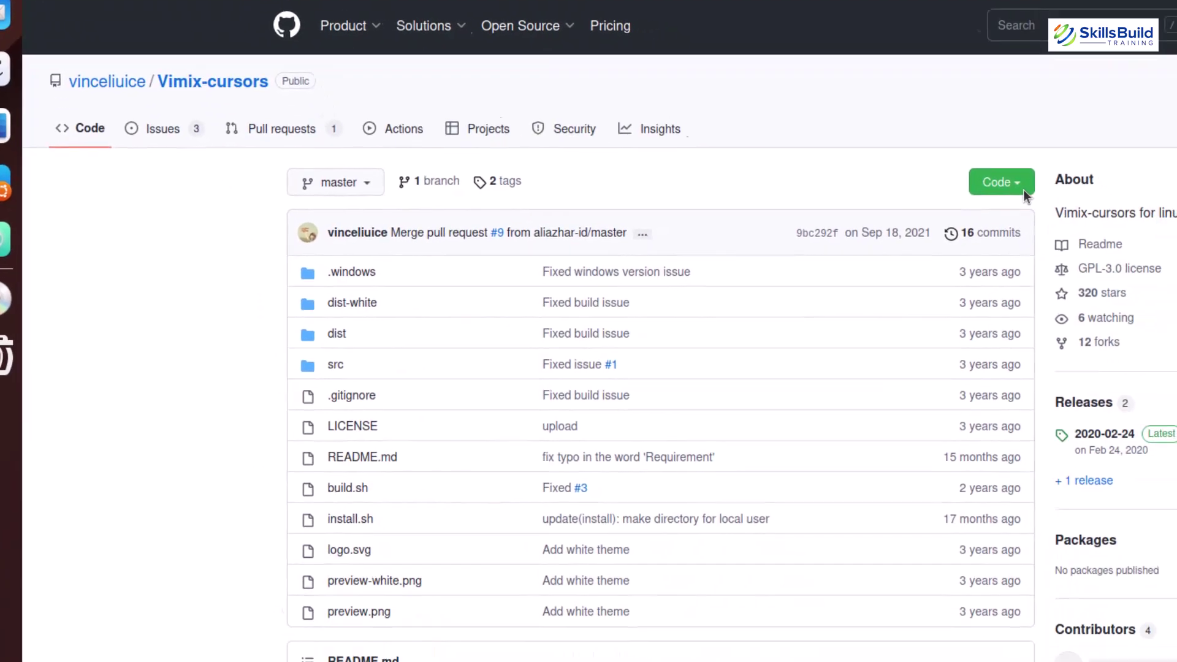
left_click(1025, 193)
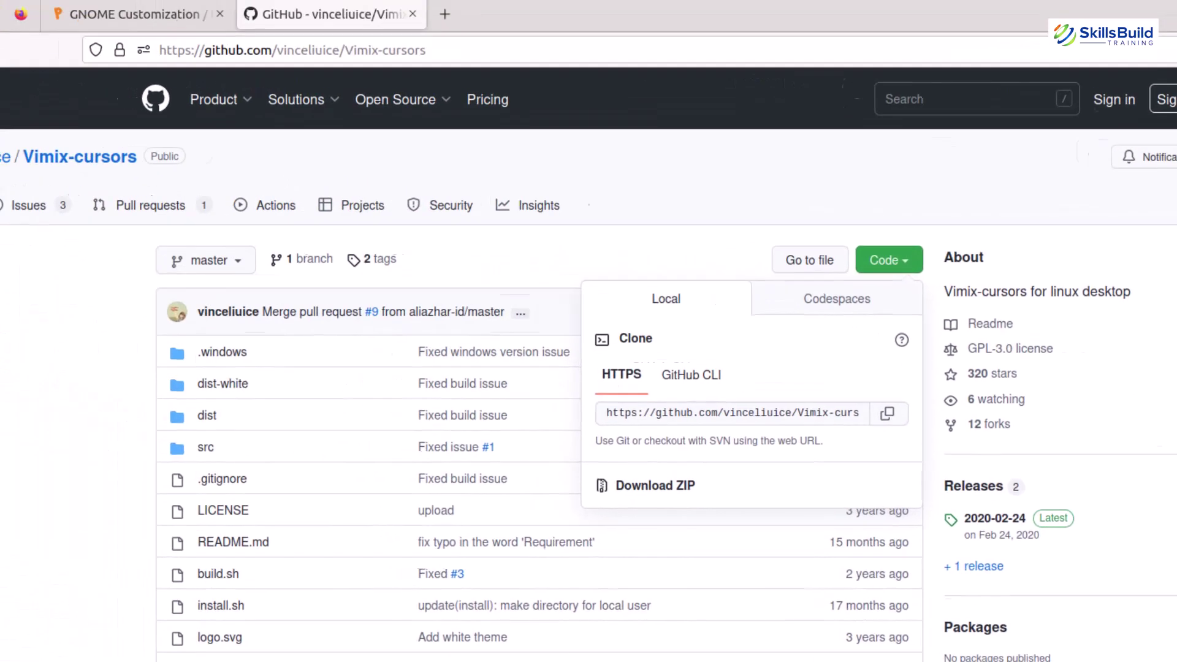
left_click(32, 184)
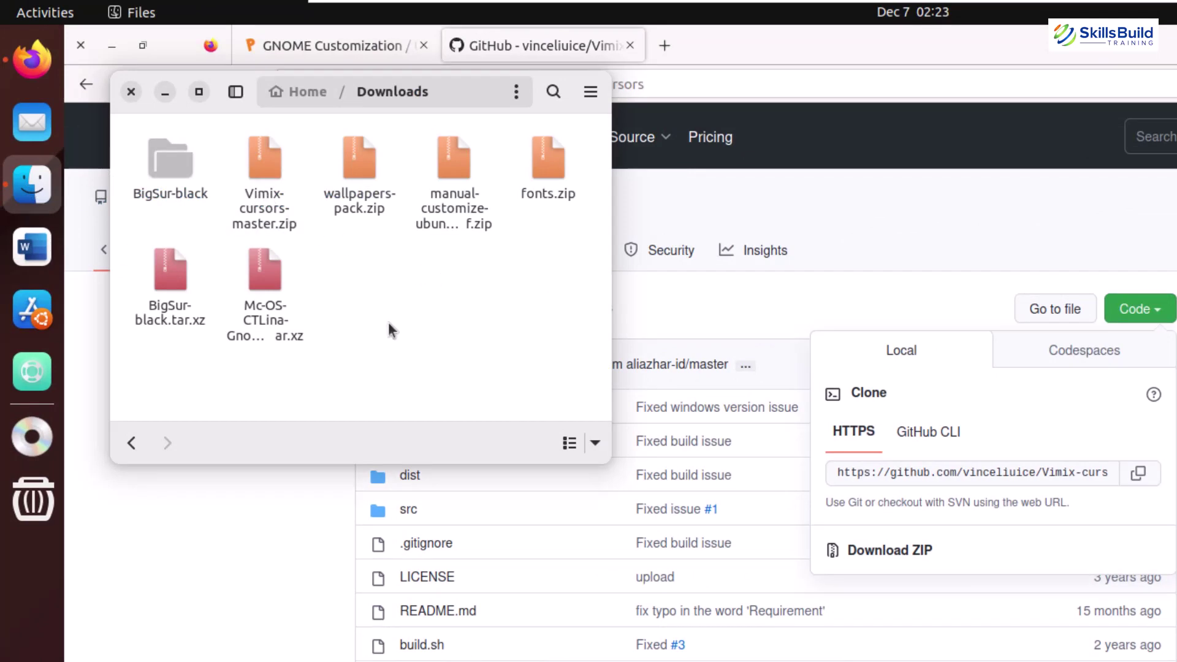
Step: Extract Vimix-cursors-master.zip and open a terminal inside the extracted folder
right_click(260, 162)
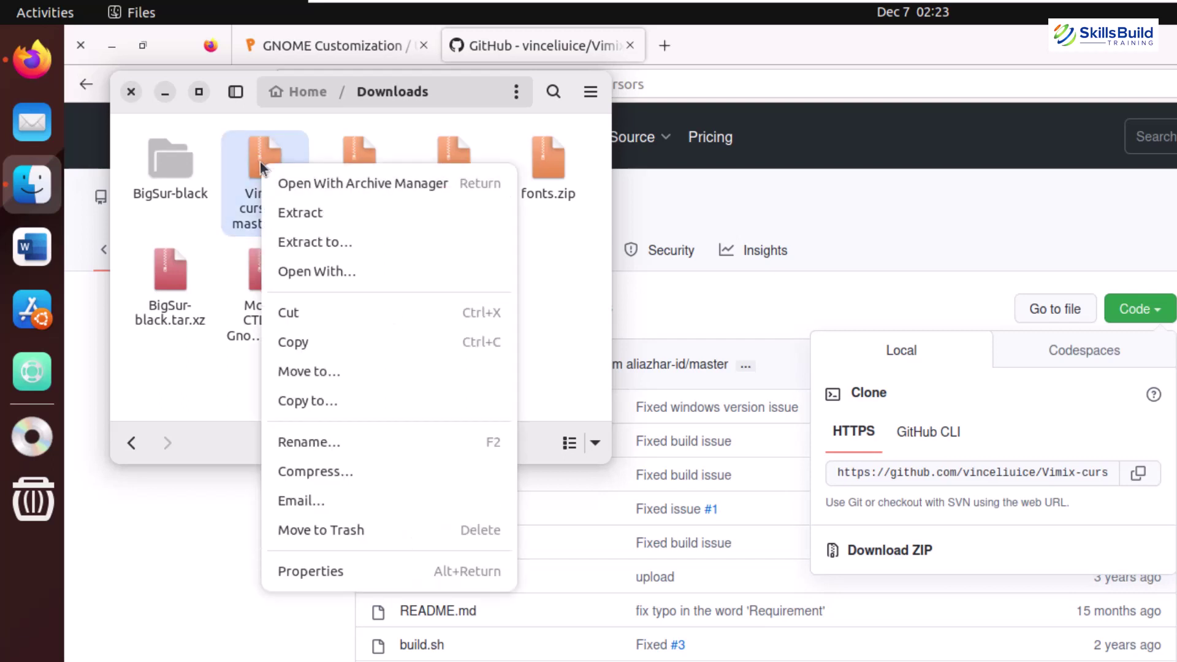
left_click(297, 215)
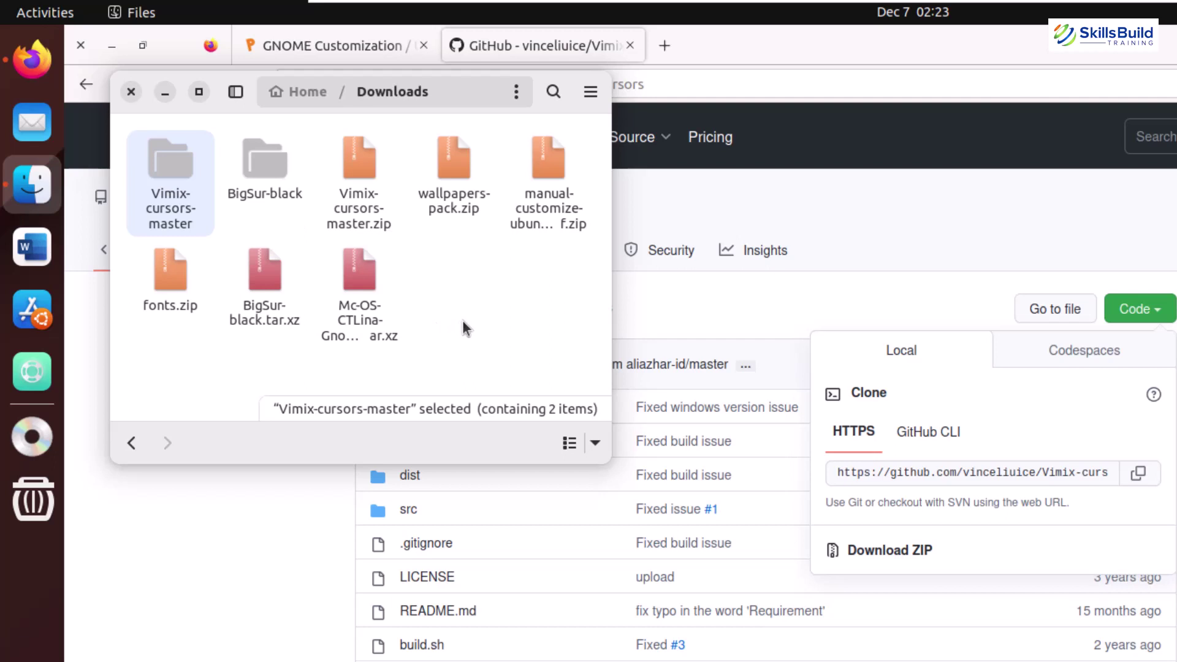
double_click(166, 161)
right_click(370, 332)
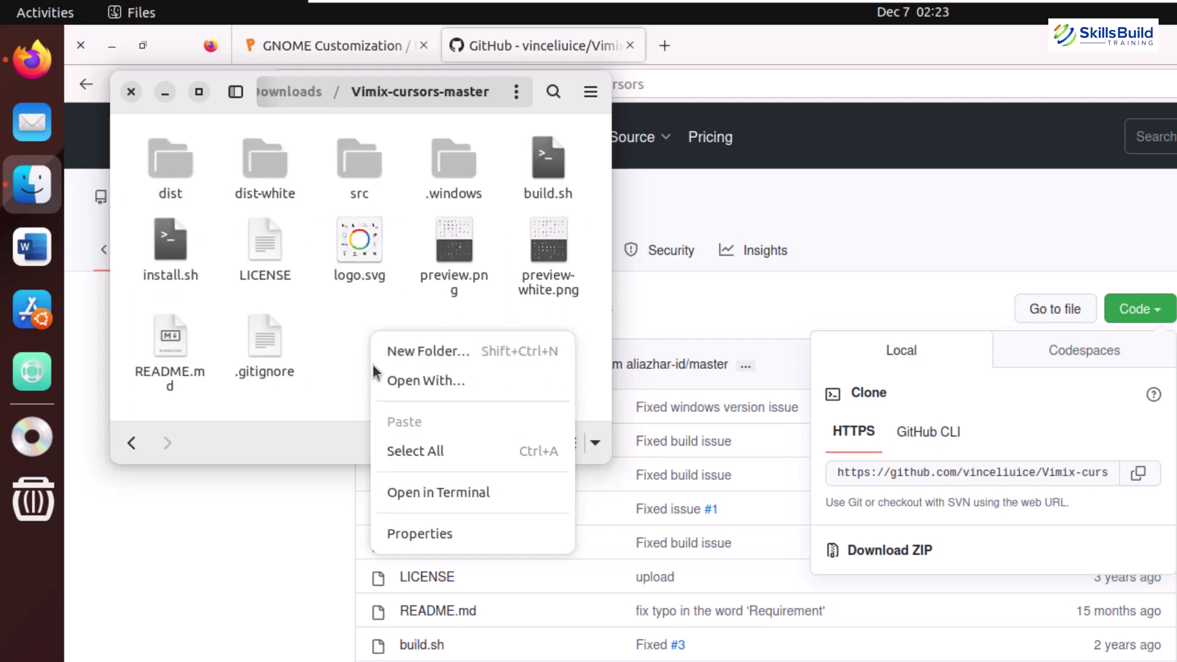
left_click(383, 495)
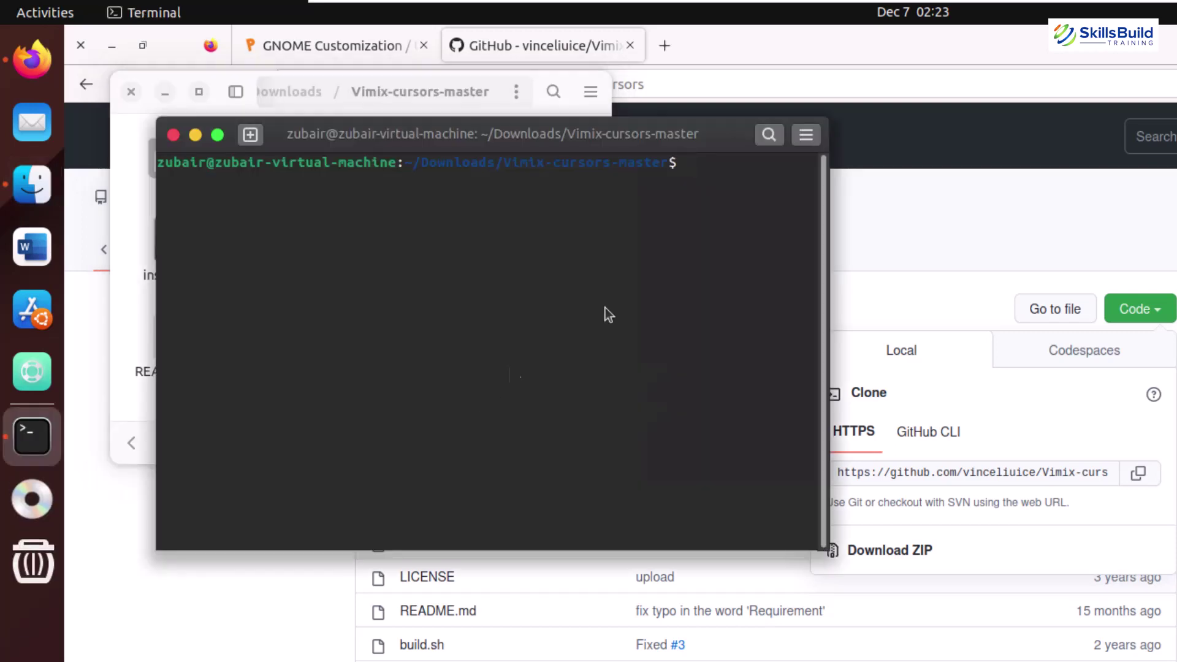
Step: Run ls and then ./install.sh to install the Vimix cursors
type("ls")
key("Return")
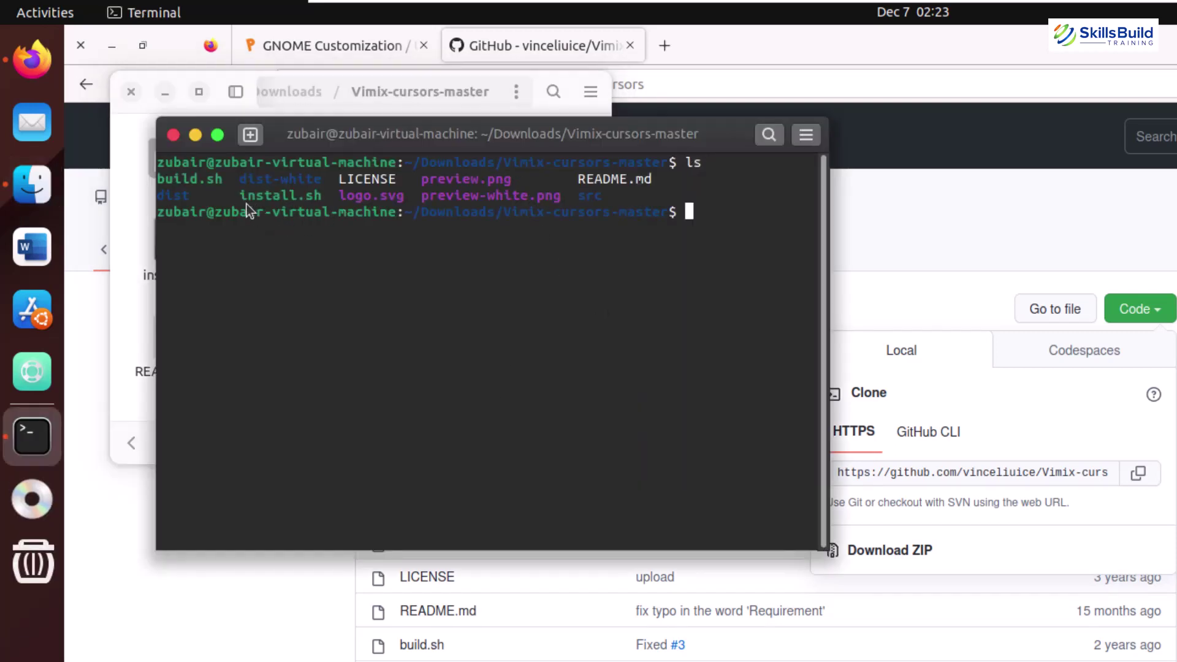
type("./in")
key("Tab")
key("Return")
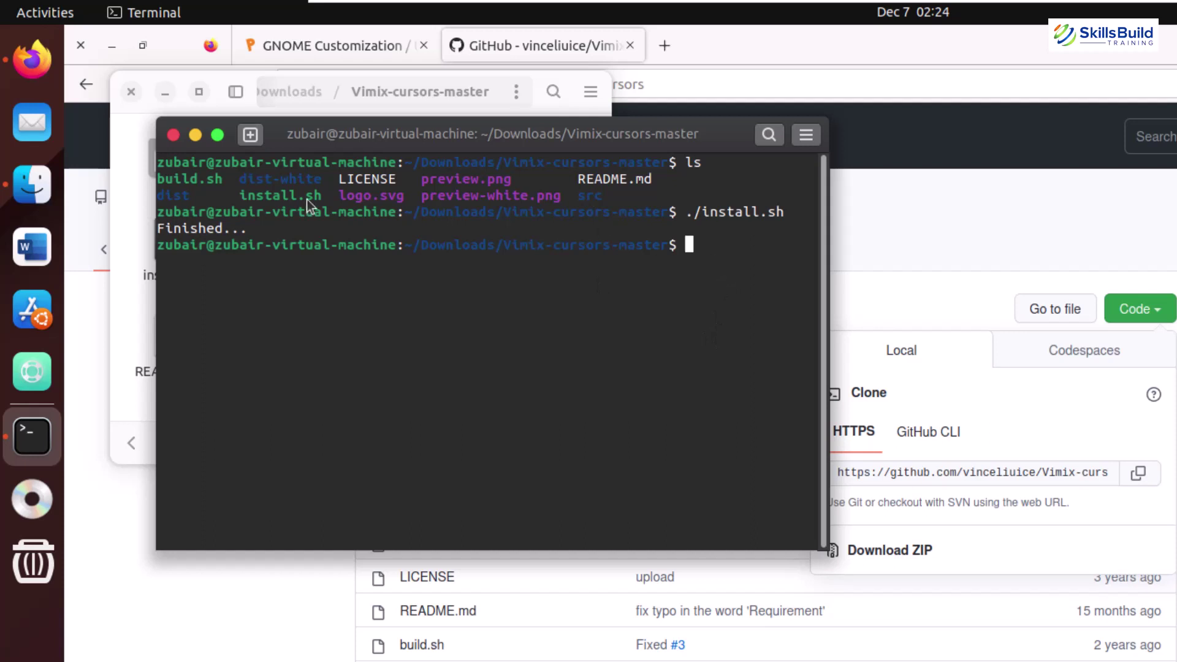
left_click(32, 184)
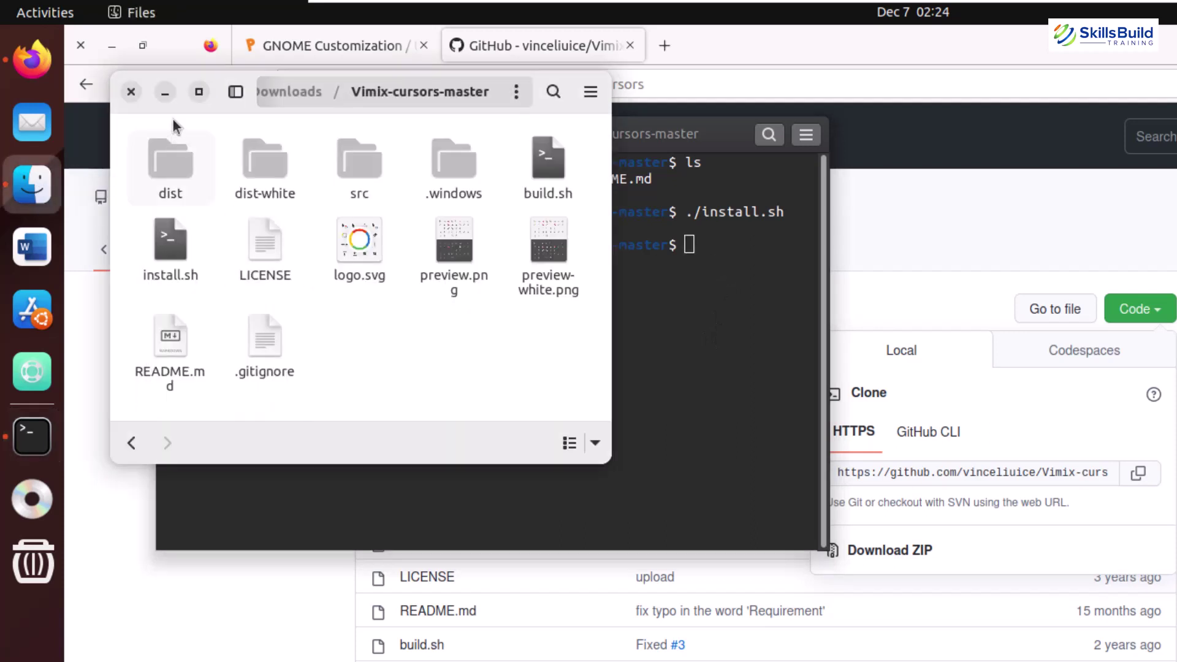
Step: Navigate a maximized Files window to ~/.local/share/icons
left_click(131, 92)
left_click(32, 184)
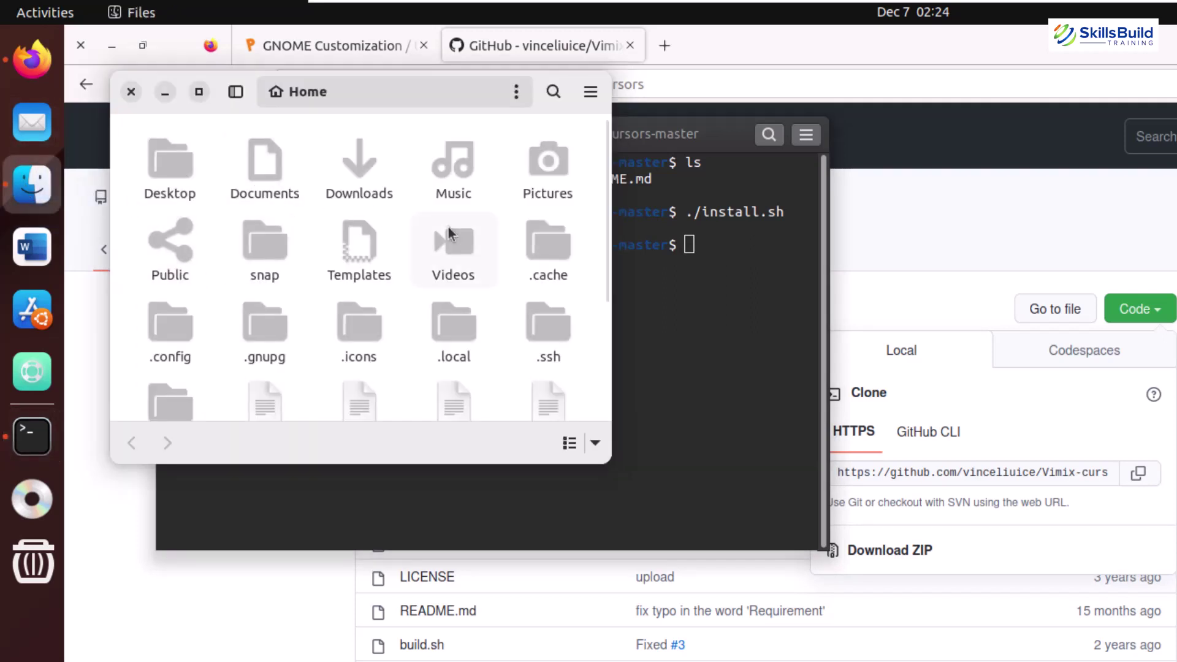
double_click(456, 329)
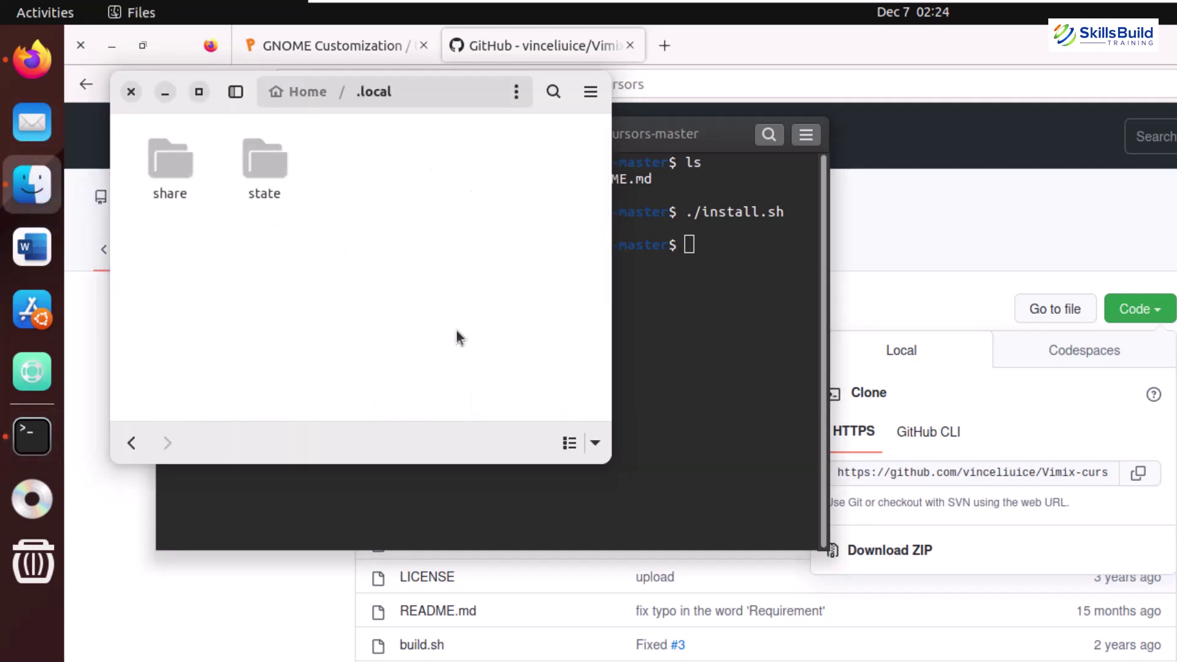
double_click(179, 163)
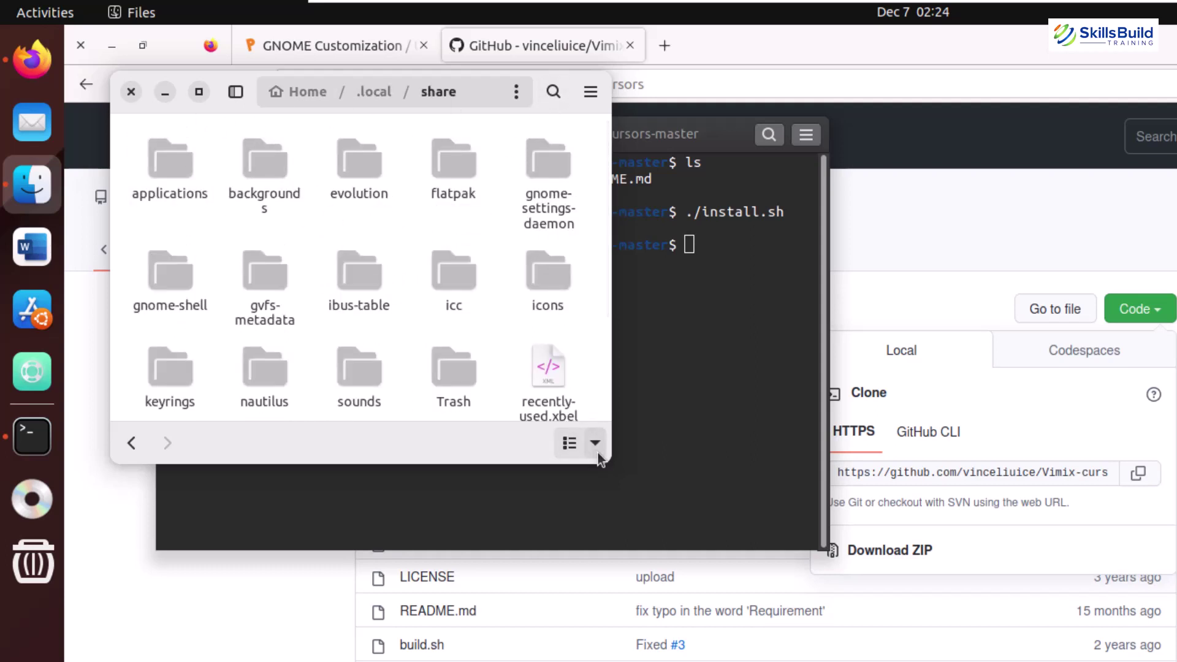
left_click_drag(608, 461, 1173, 659)
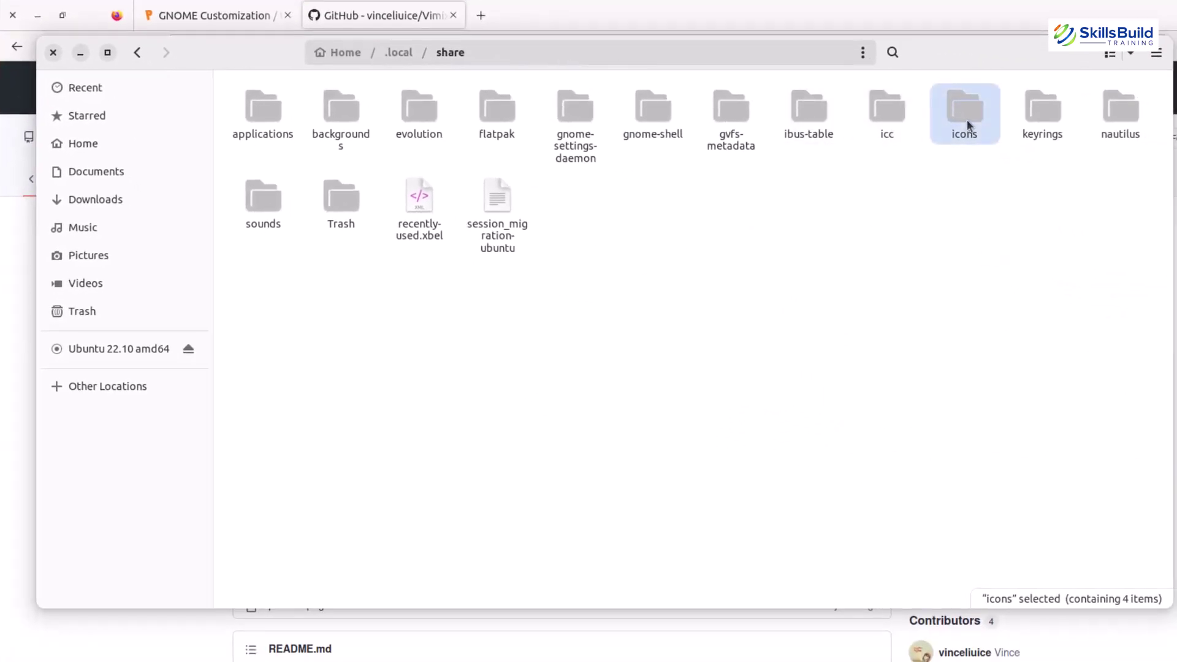
double_click(967, 123)
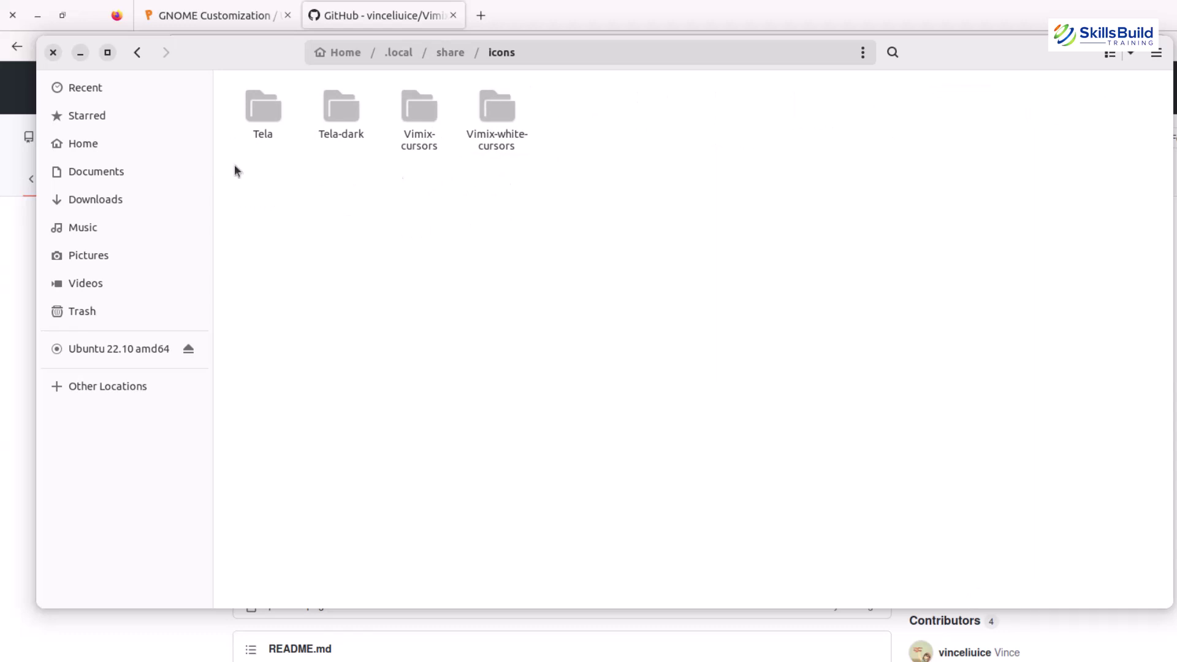
Step: Open the hidden ~/.icons folder in a second Files window
right_click(93, 146)
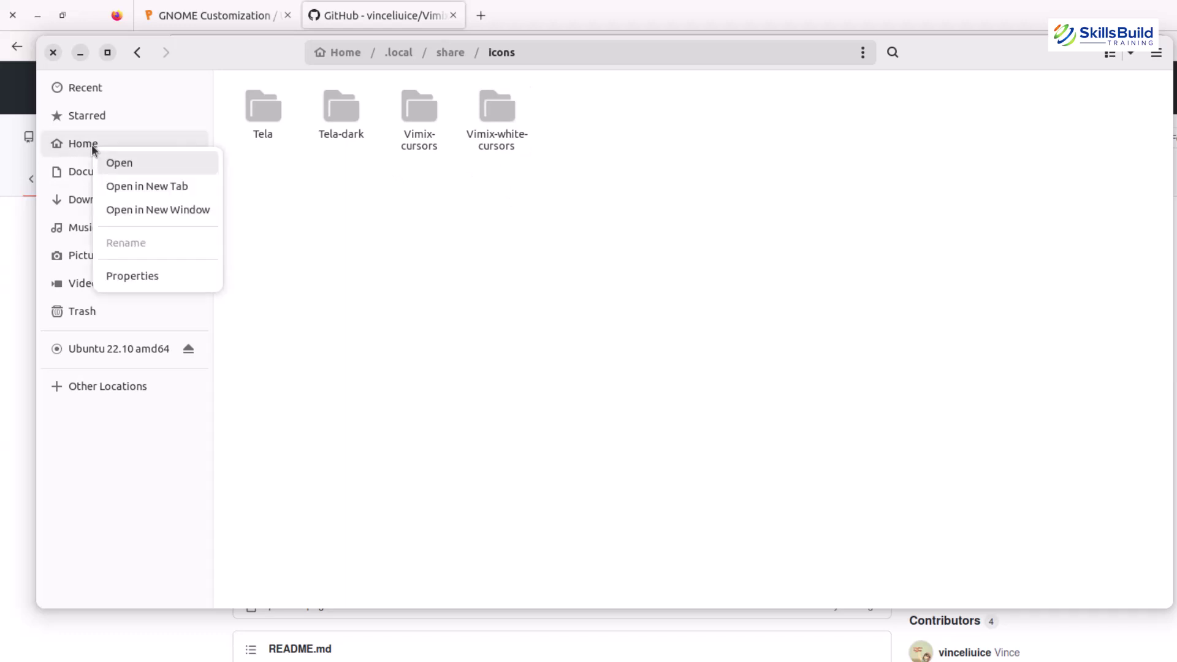
left_click(147, 209)
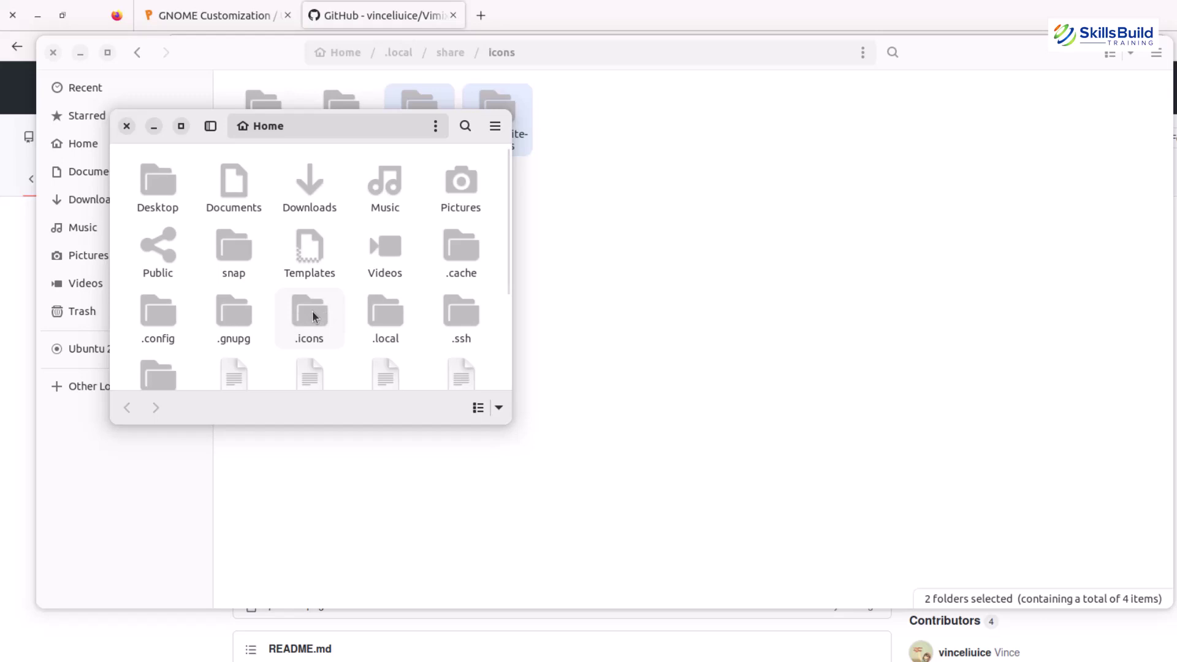
double_click(313, 316)
left_click_drag(464, 137, 482, 250)
Step: Copy the Vimix-cursors and Vimix-white-cursors folders into ~/.icons, then close that window
mouse_move(433, 119)
left_mouse_down()
mouse_move(407, 152)
mouse_move(422, 132)
left_mouse_up()
right_click(422, 132)
left_click(437, 229)
left_click(435, 239)
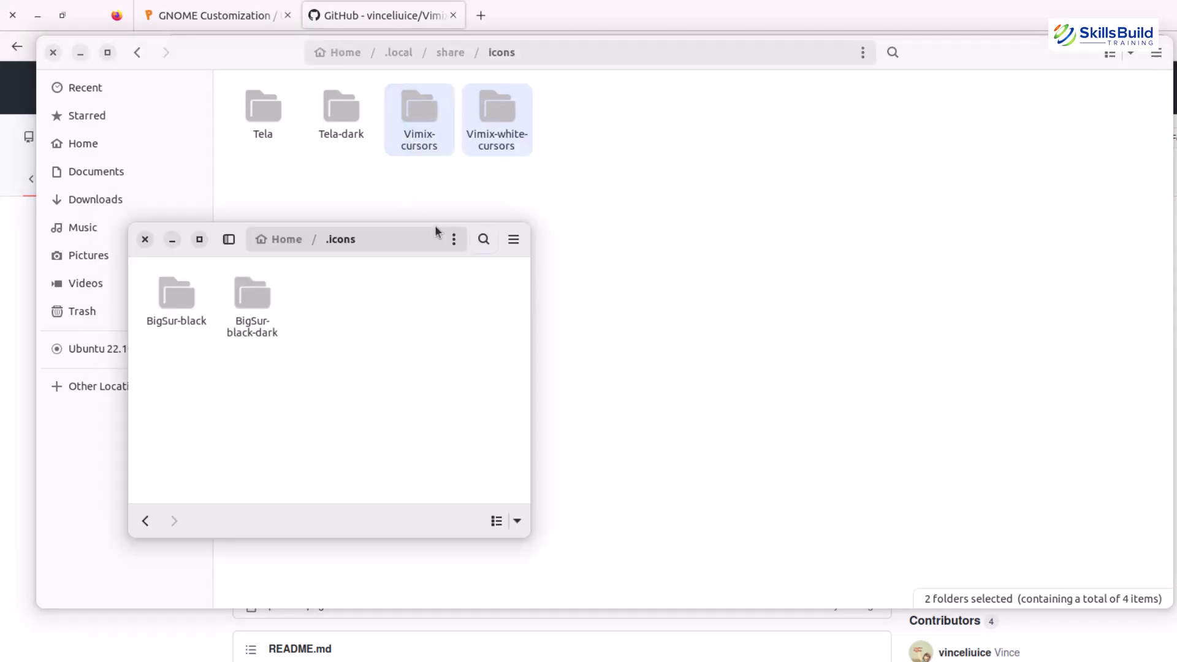
right_click(344, 300)
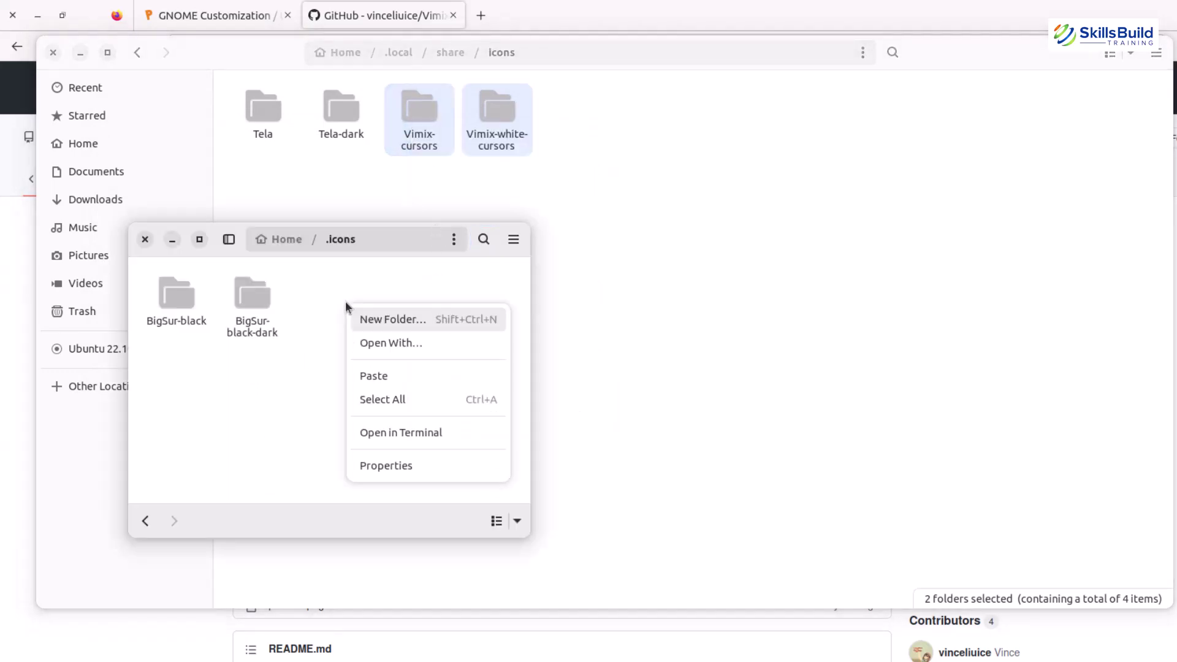
left_click(370, 378)
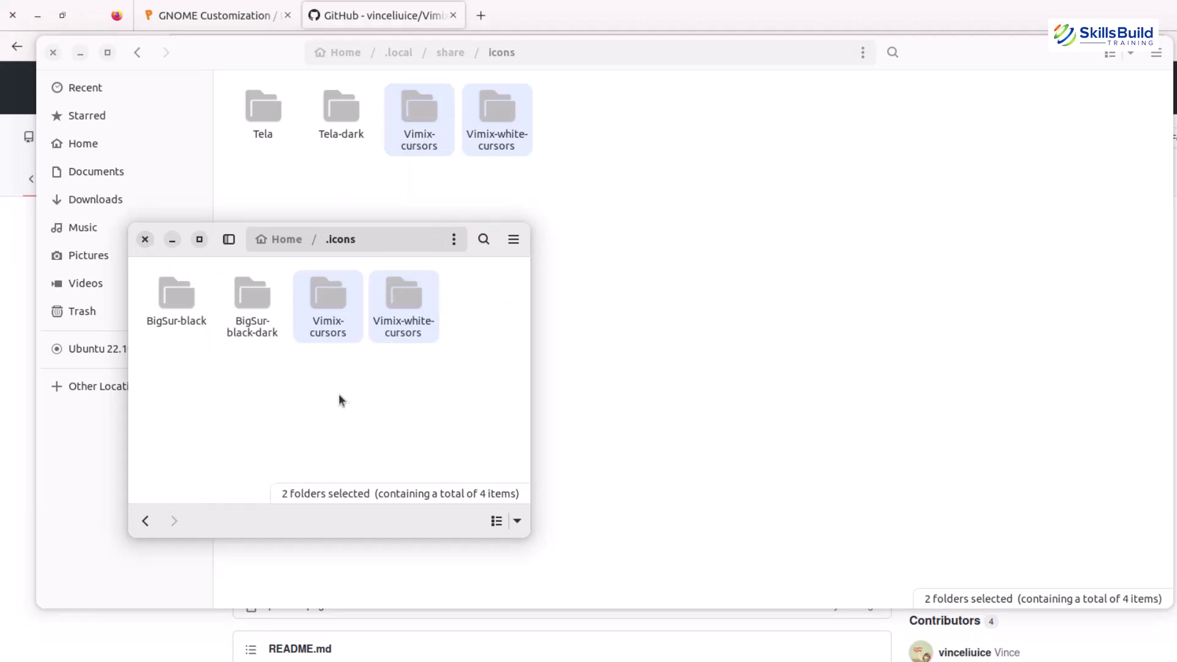
left_click(145, 239)
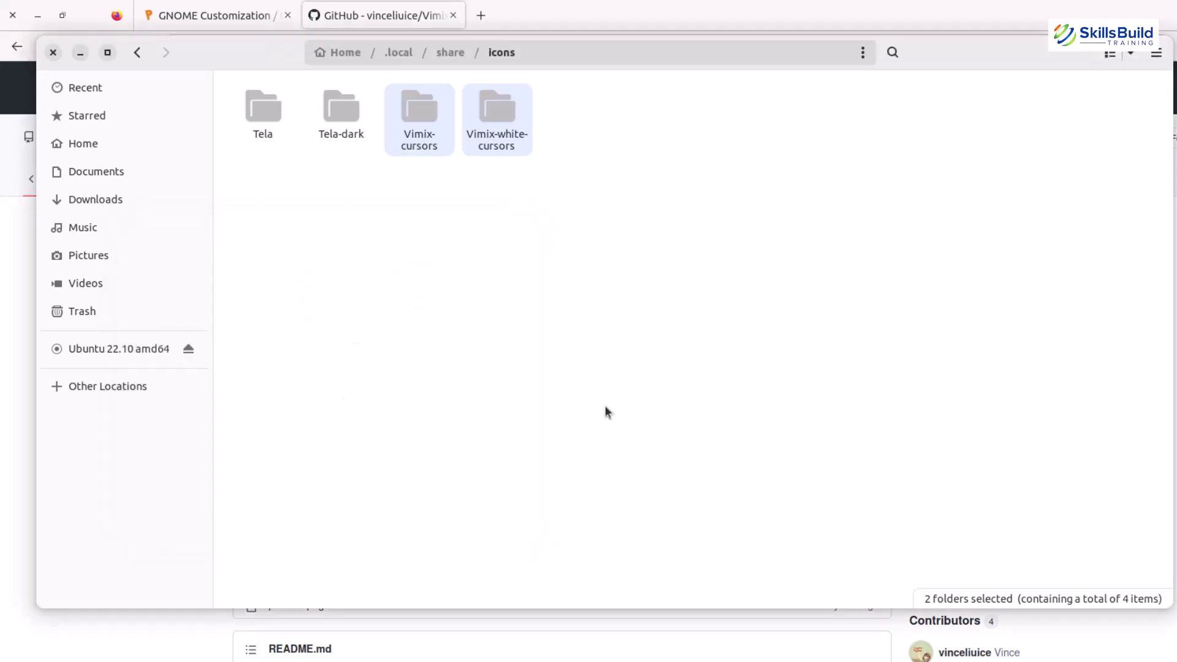
Step: Extract fonts.zip in Downloads and copy the resulting fonts folder
left_click(127, 202)
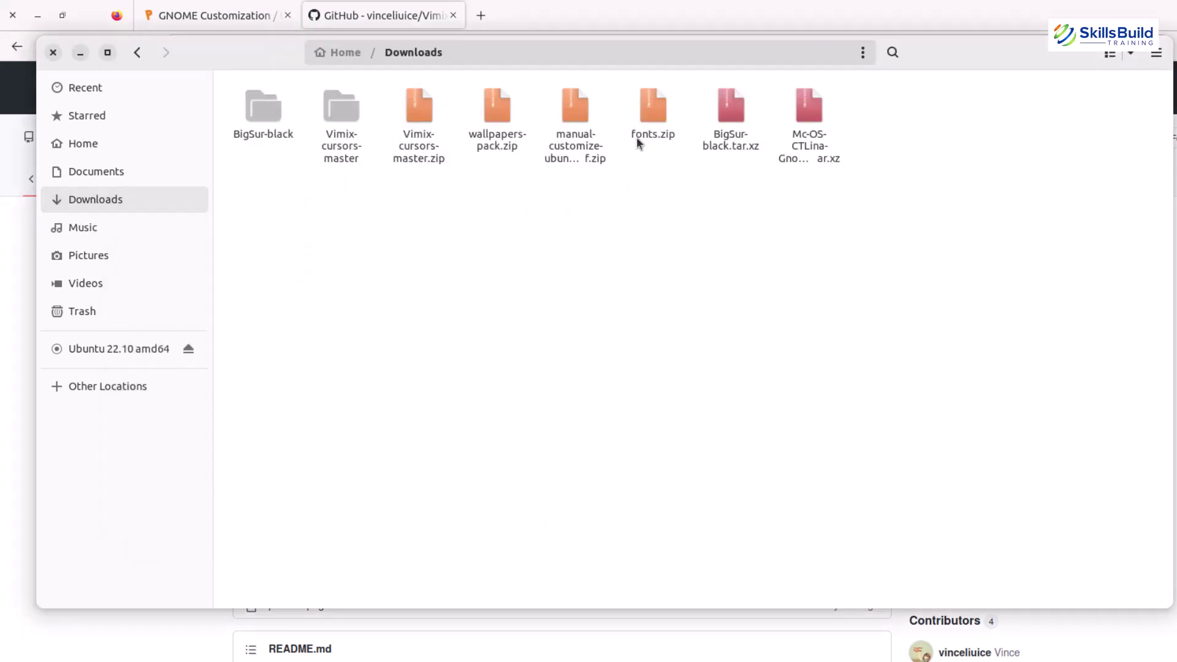
right_click(646, 113)
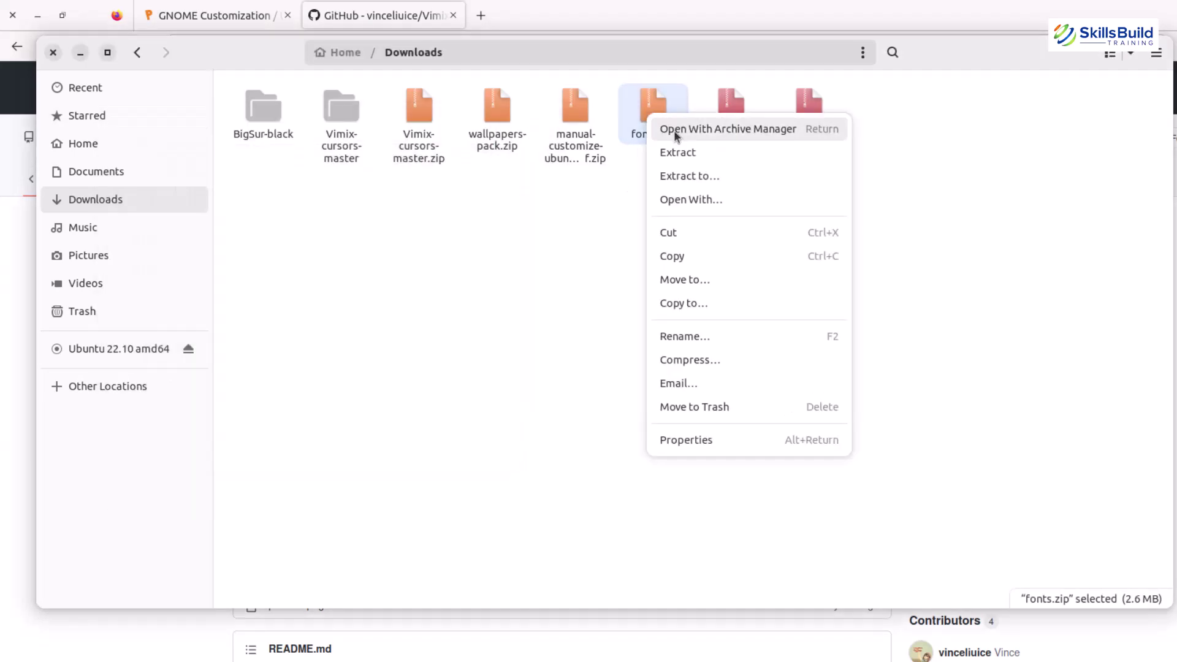
left_click(677, 152)
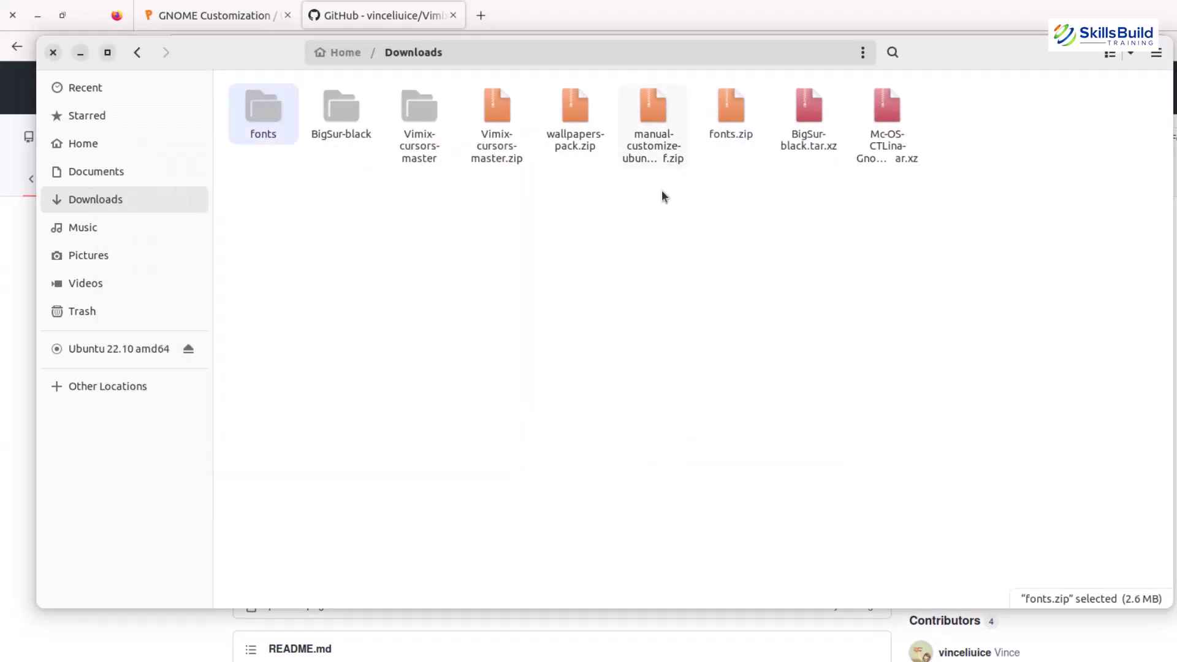
right_click(269, 118)
left_click(298, 186)
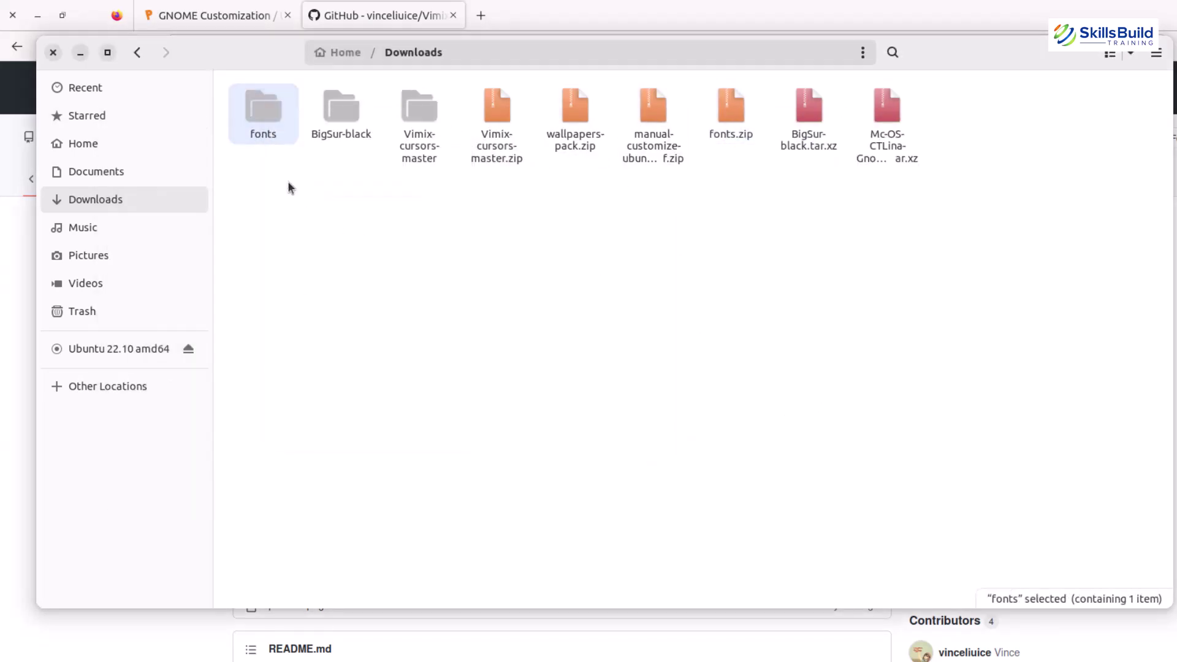
Step: Paste the fonts folder into the hidden ~/.local/share folder
left_click(121, 151)
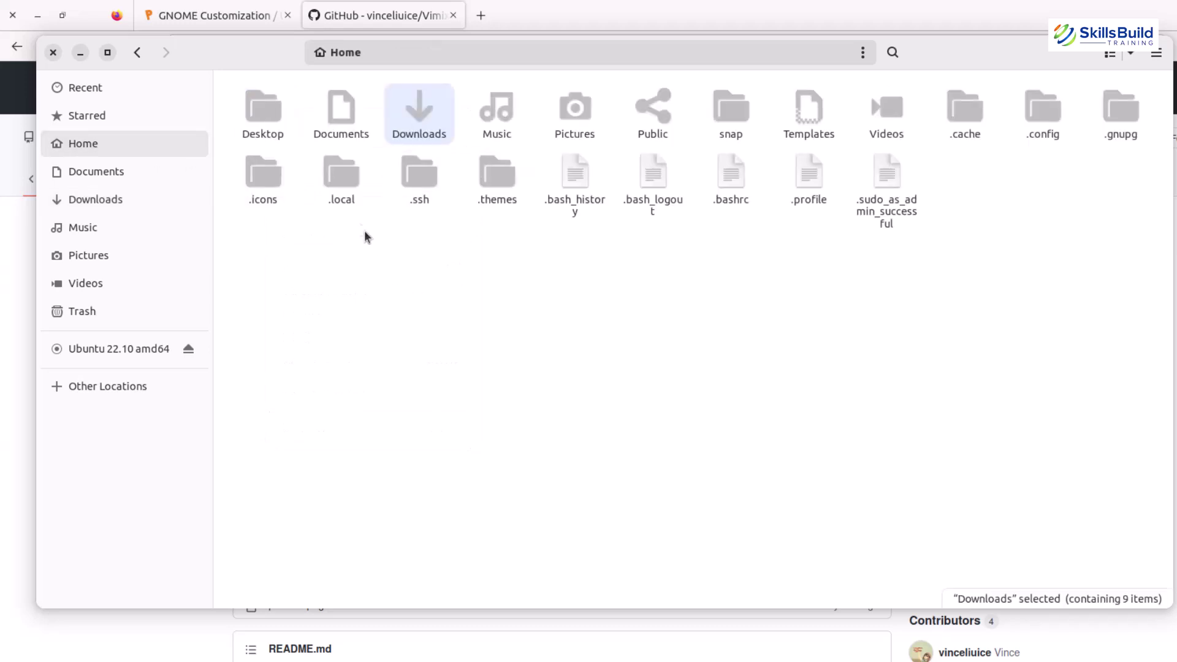
double_click(338, 178)
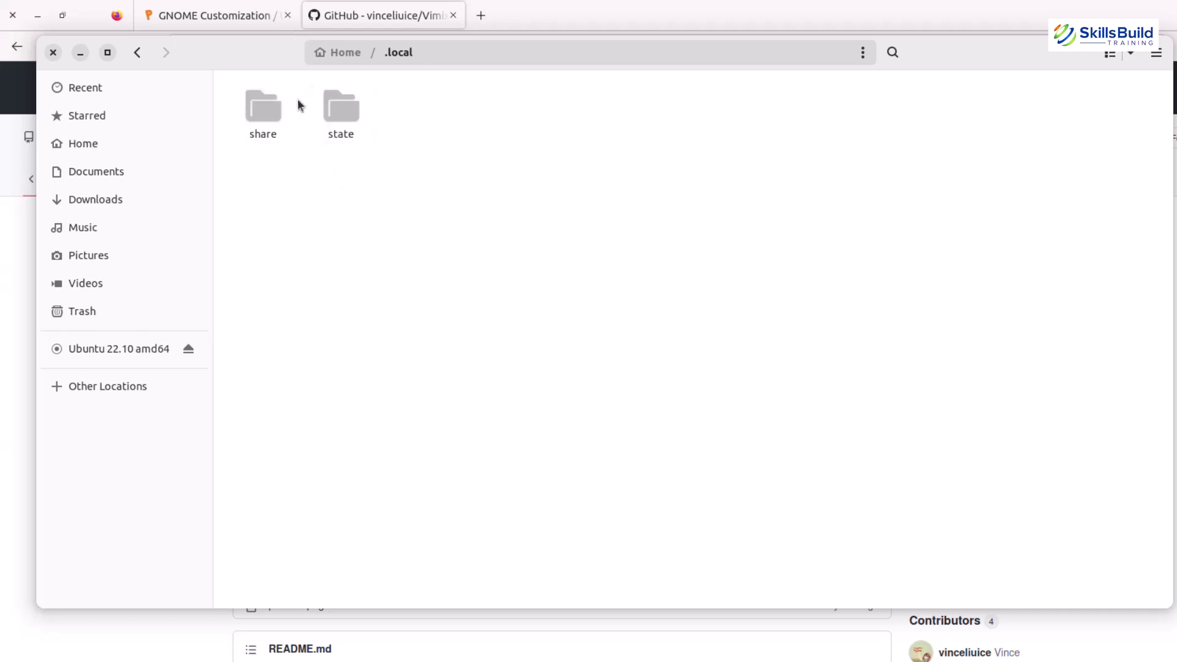
double_click(278, 110)
right_click(641, 261)
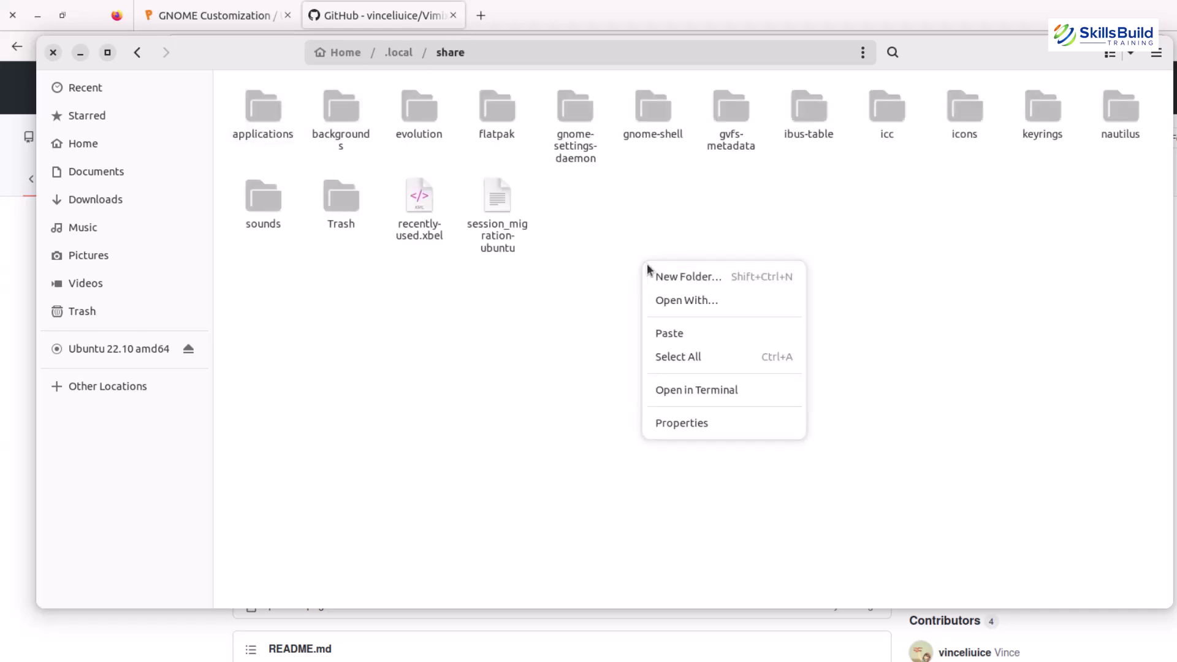
left_click(675, 334)
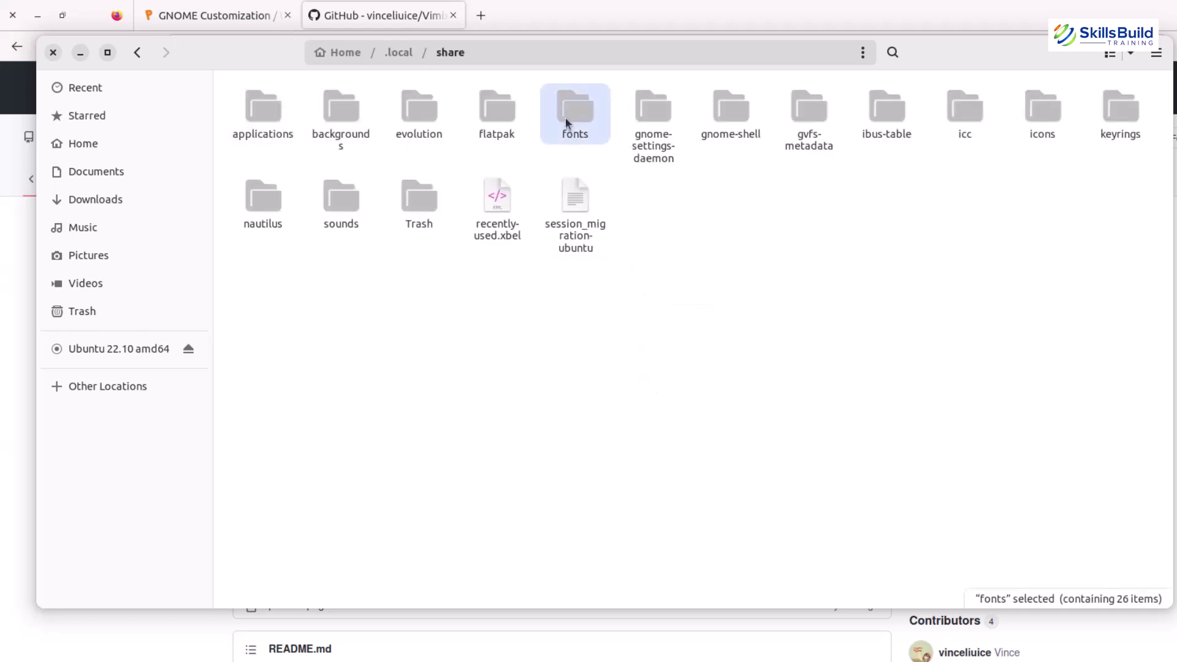
Step: Return to Downloads and bring the pling.com GNOME Customization page to the front
left_click(130, 173)
left_click(122, 197)
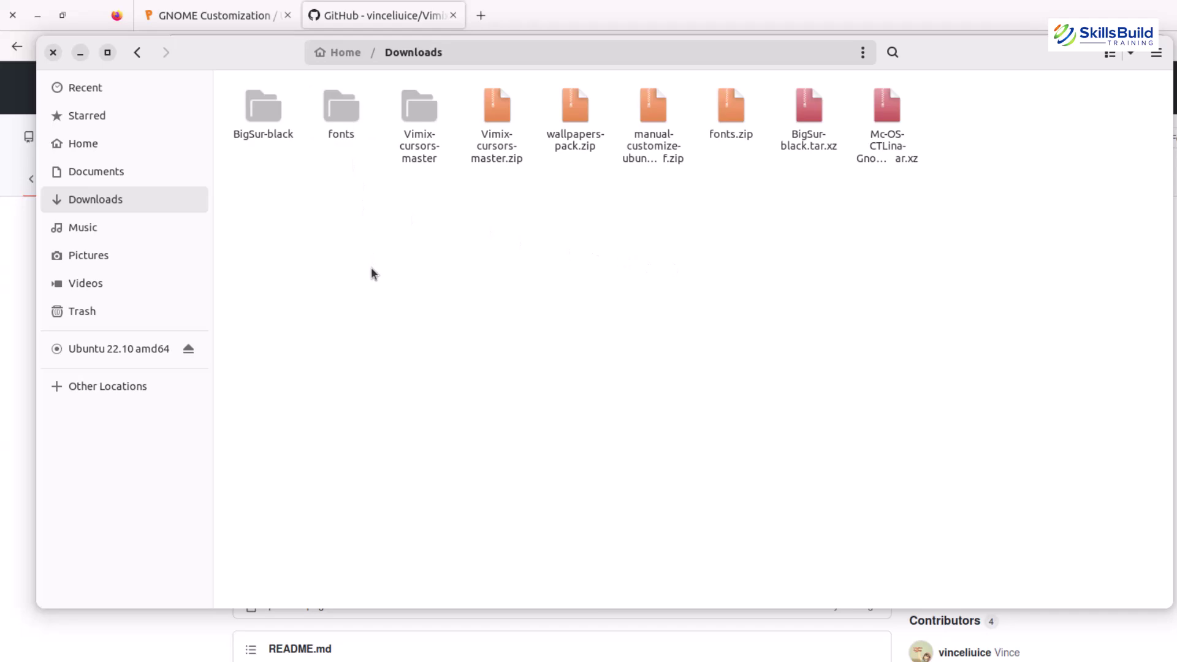
left_click(226, 16)
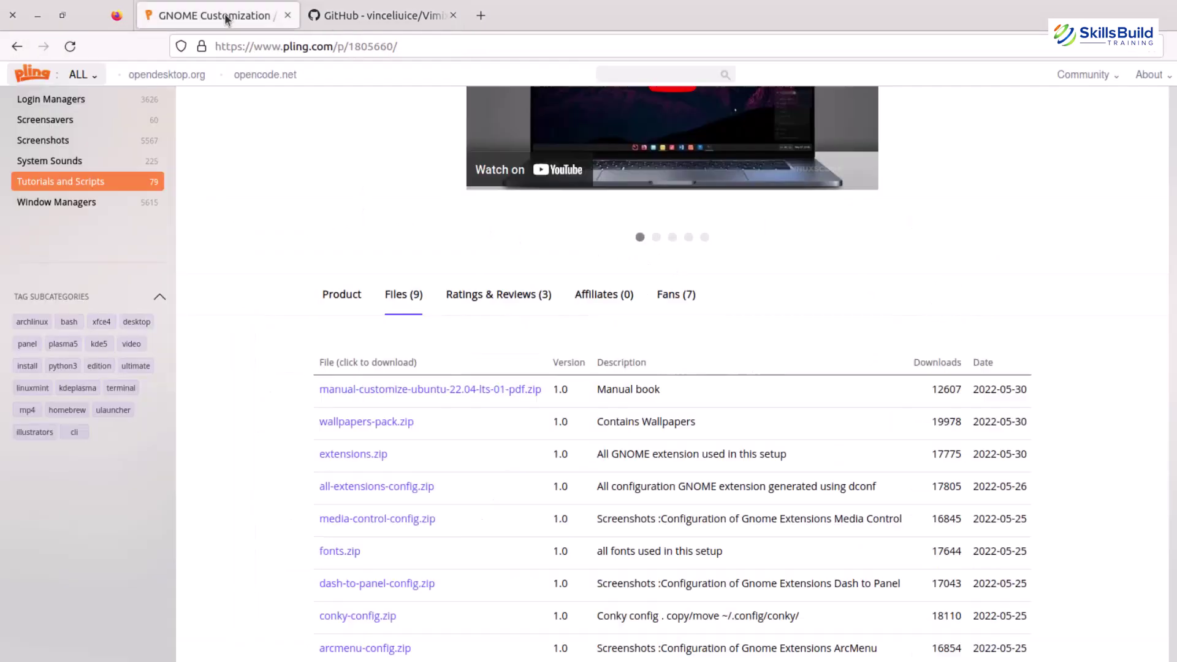
Step: Download extensions.zip (2.04 MB) from pling.com and extract it in the Downloads folder
left_click(330, 455)
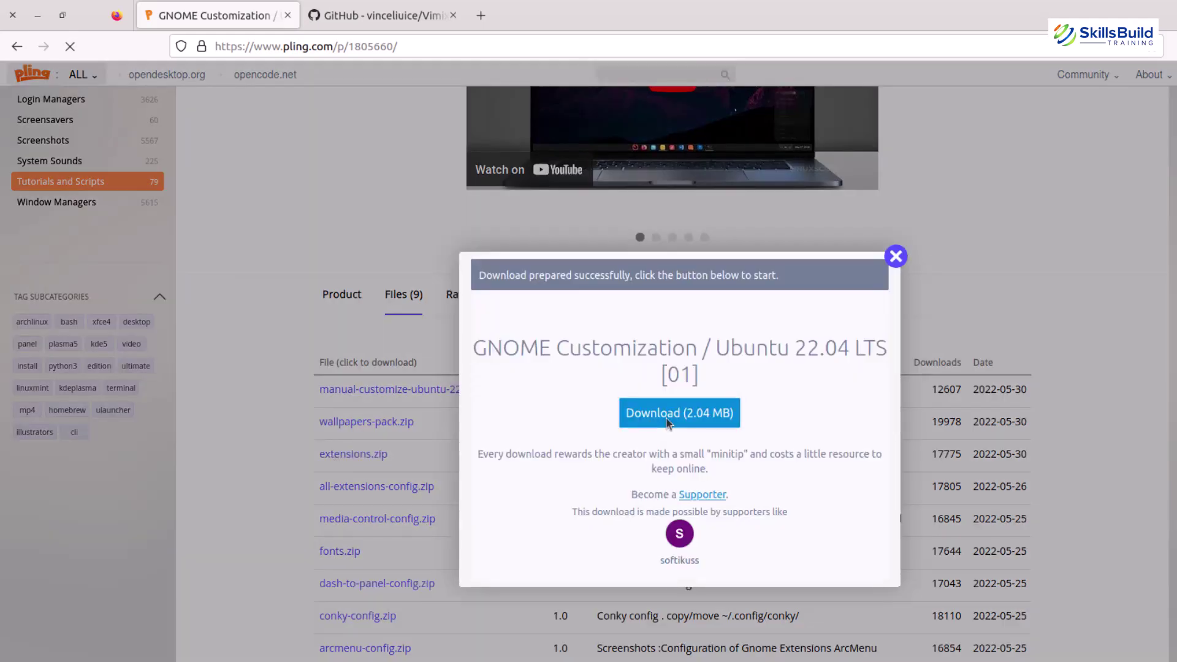
left_click(668, 416)
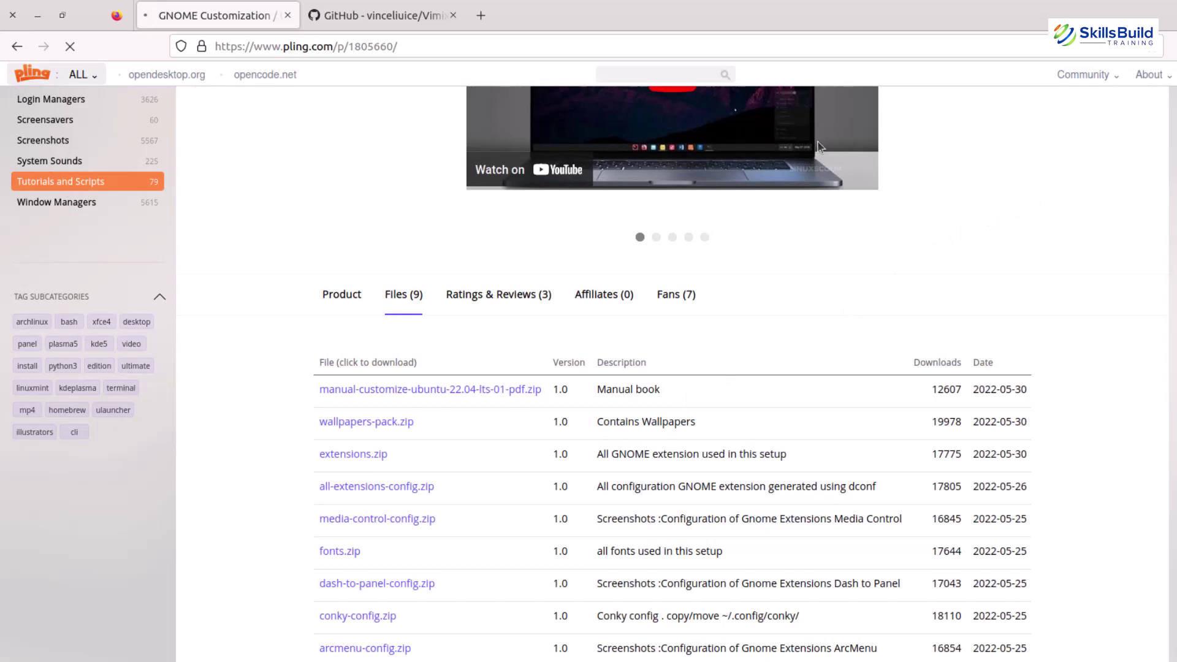
left_click(2, 133)
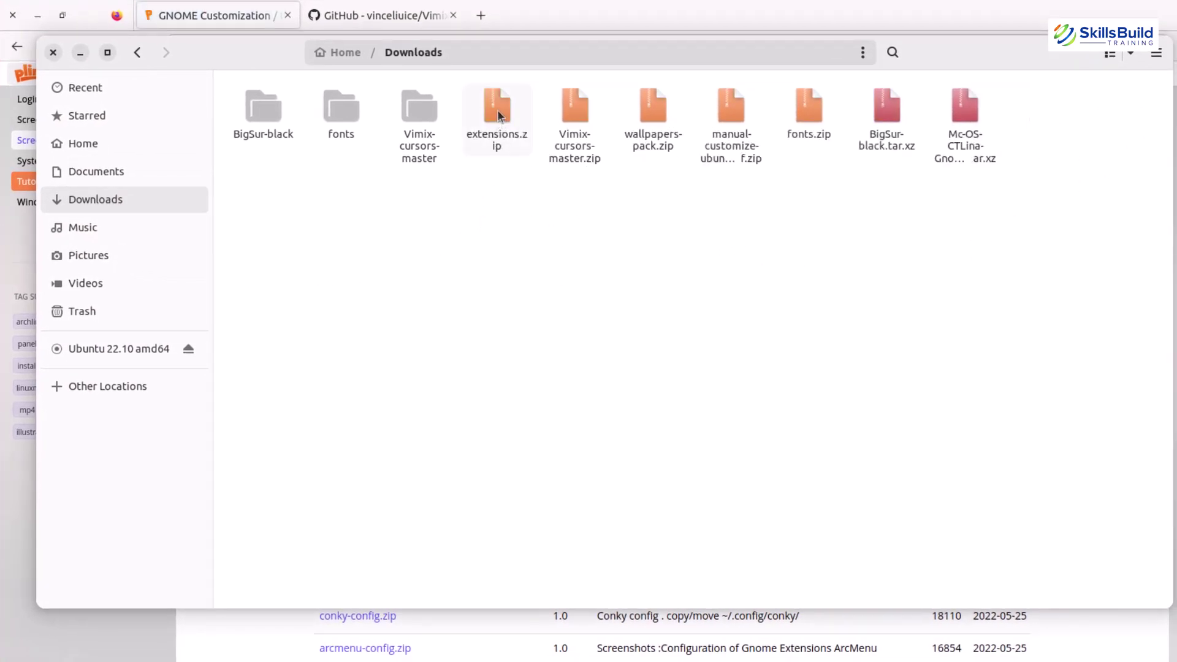
right_click(498, 109)
left_click(507, 153)
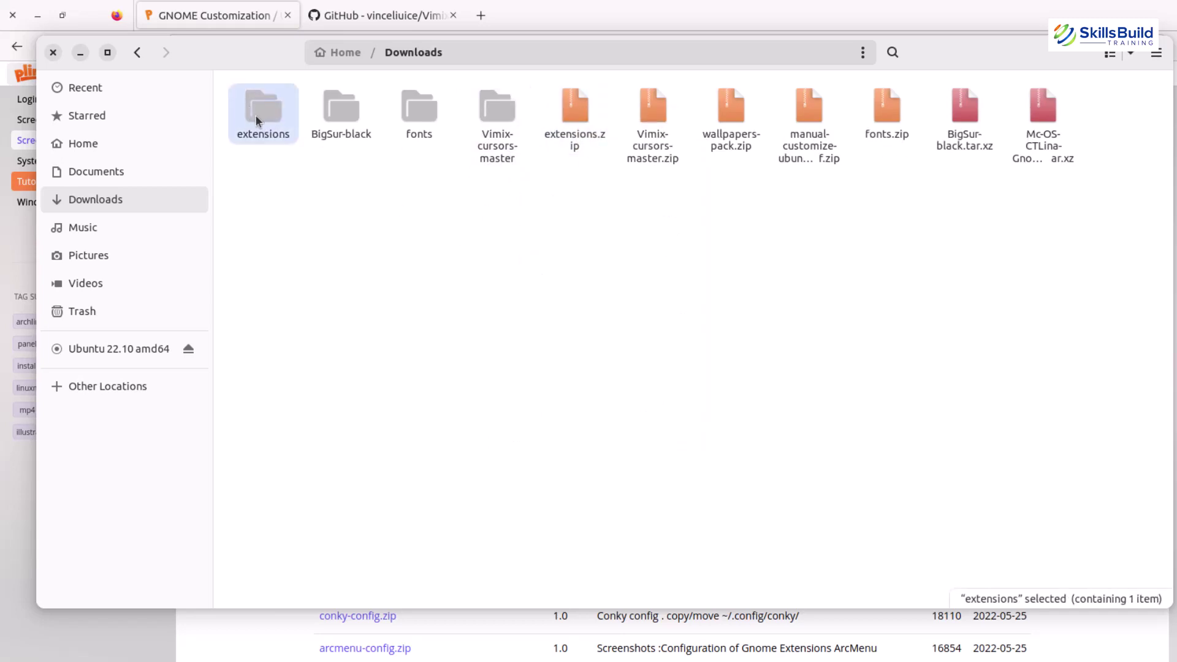
Step: Copy the extracted extensions folder and trash the old user-theme in ~/.local/share/gnome-shell/extensions
right_click(257, 119)
left_click(283, 188)
left_click(98, 146)
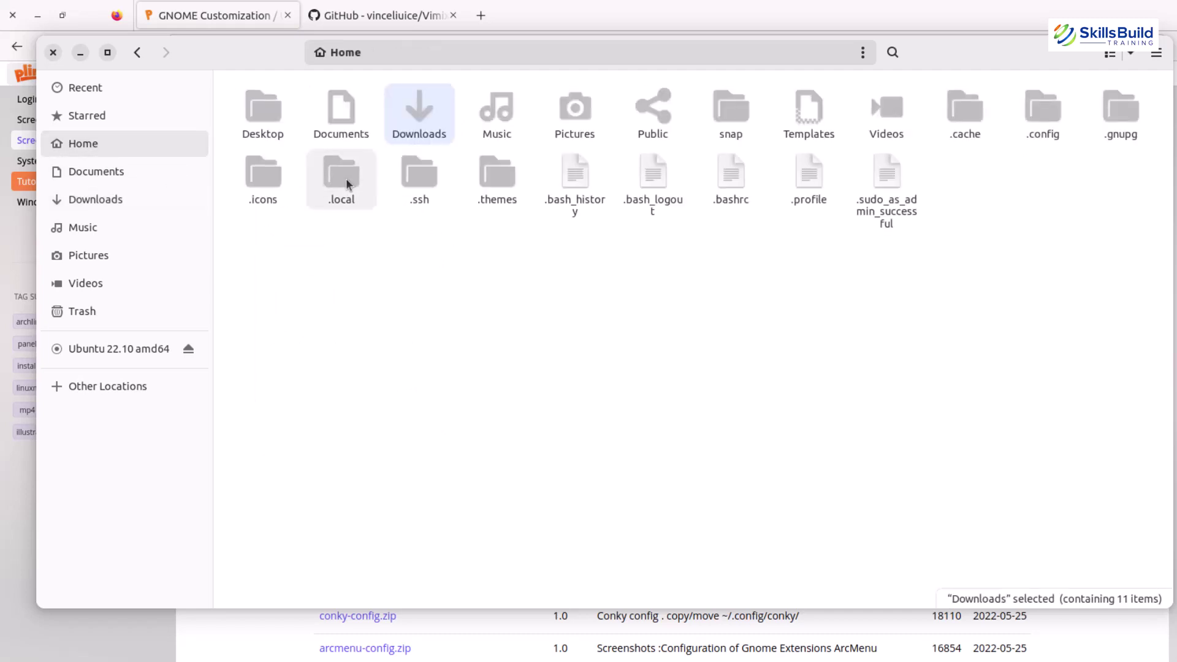
double_click(346, 178)
double_click(251, 104)
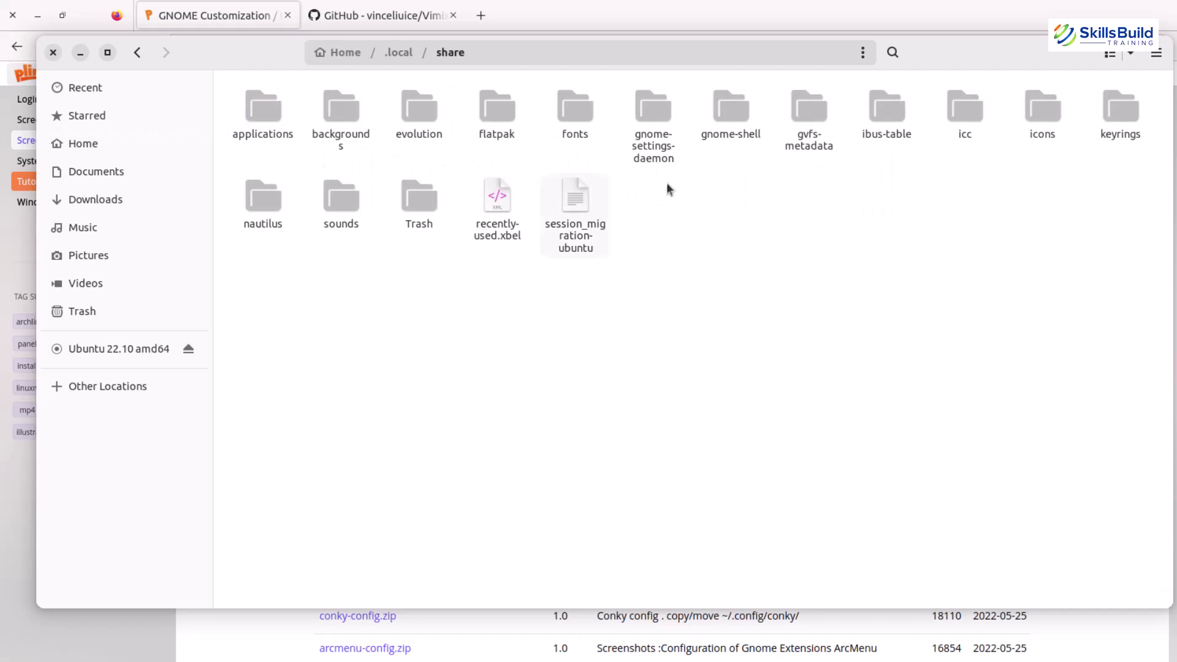
double_click(728, 117)
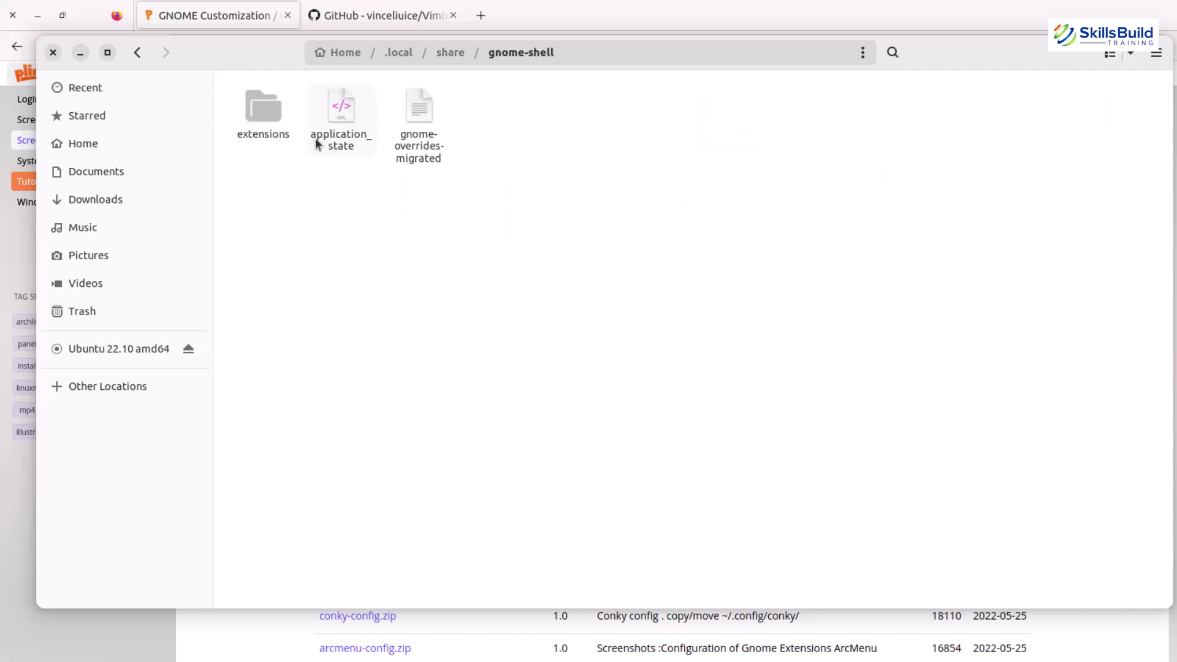
double_click(266, 115)
left_click(264, 157)
key("Delete")
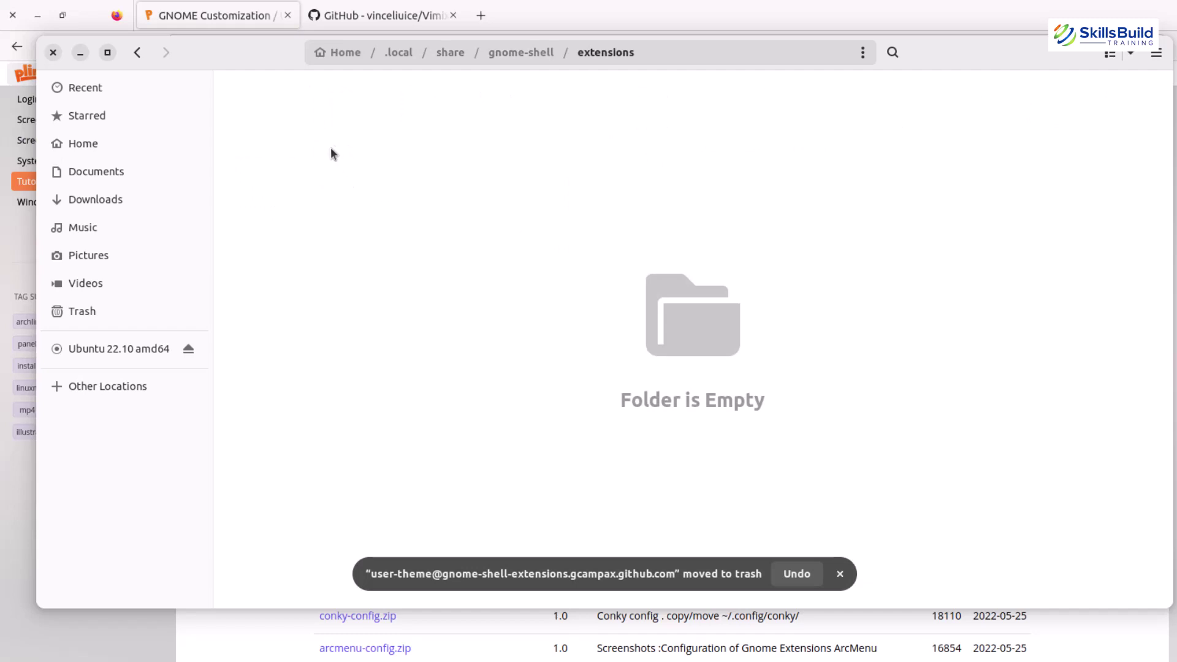
Step: Paste the extensions folder there and copy the seven extension folders inside it
right_click(369, 146)
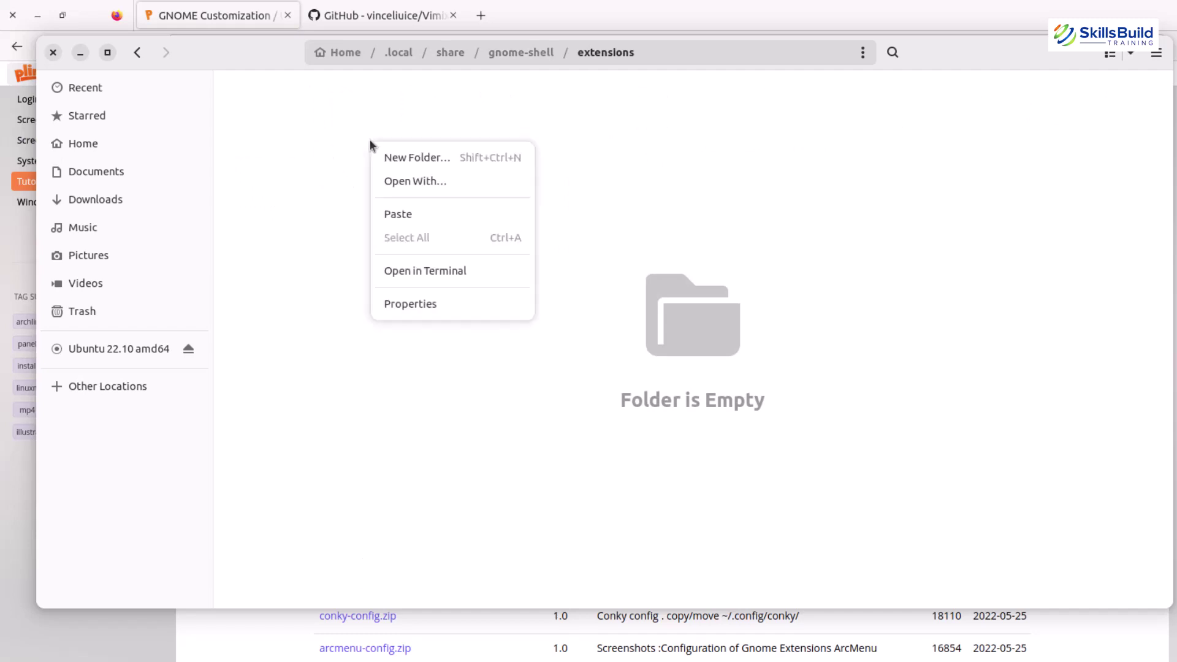
left_click(404, 210)
double_click(269, 116)
left_click_drag(779, 248, 257, 101)
right_click(262, 107)
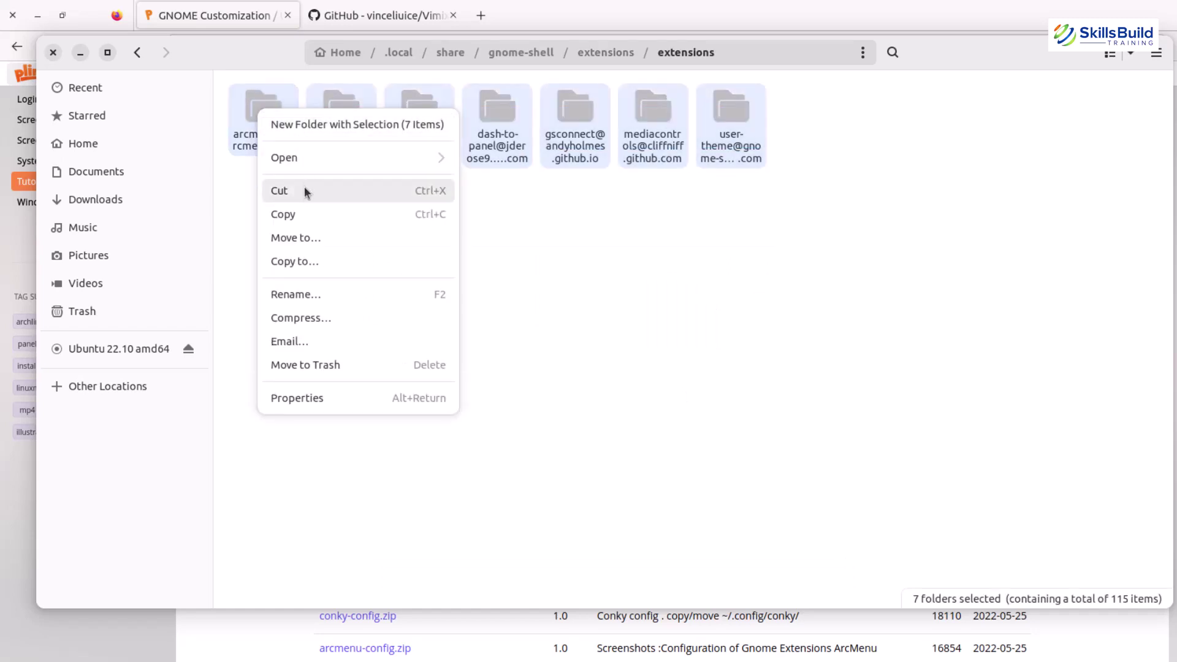
left_click(304, 213)
Step: Paste the seven extension folders into gnome-shell/extensions and trash the leftover nested folder
left_click(589, 54)
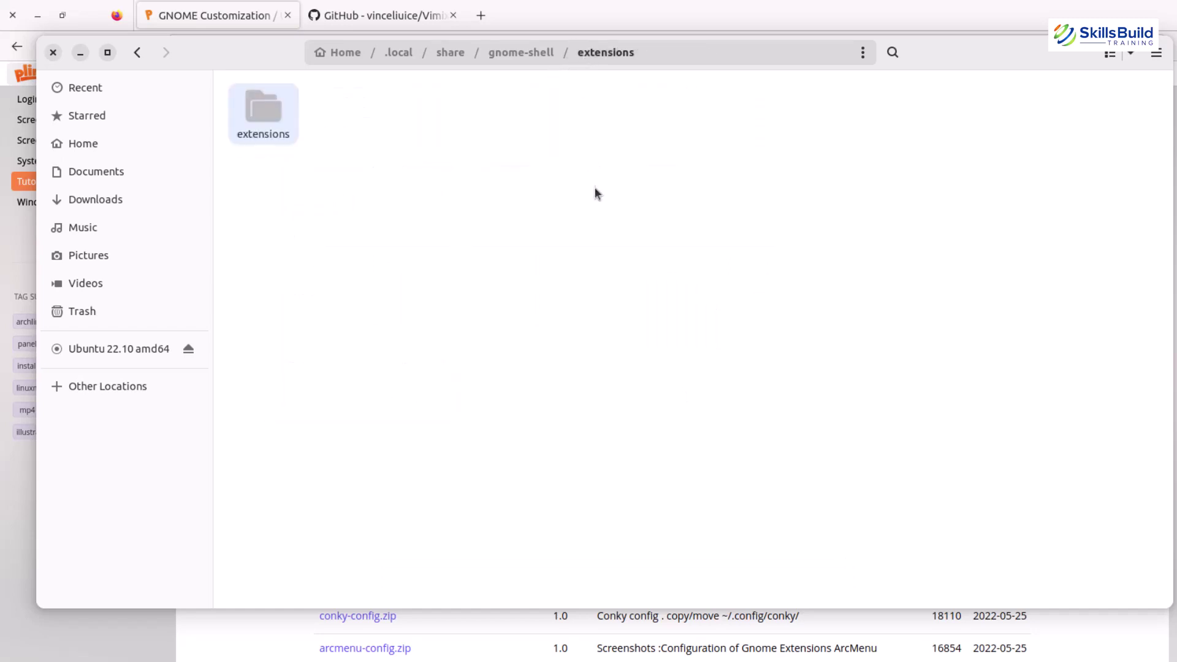
right_click(595, 188)
left_click(624, 261)
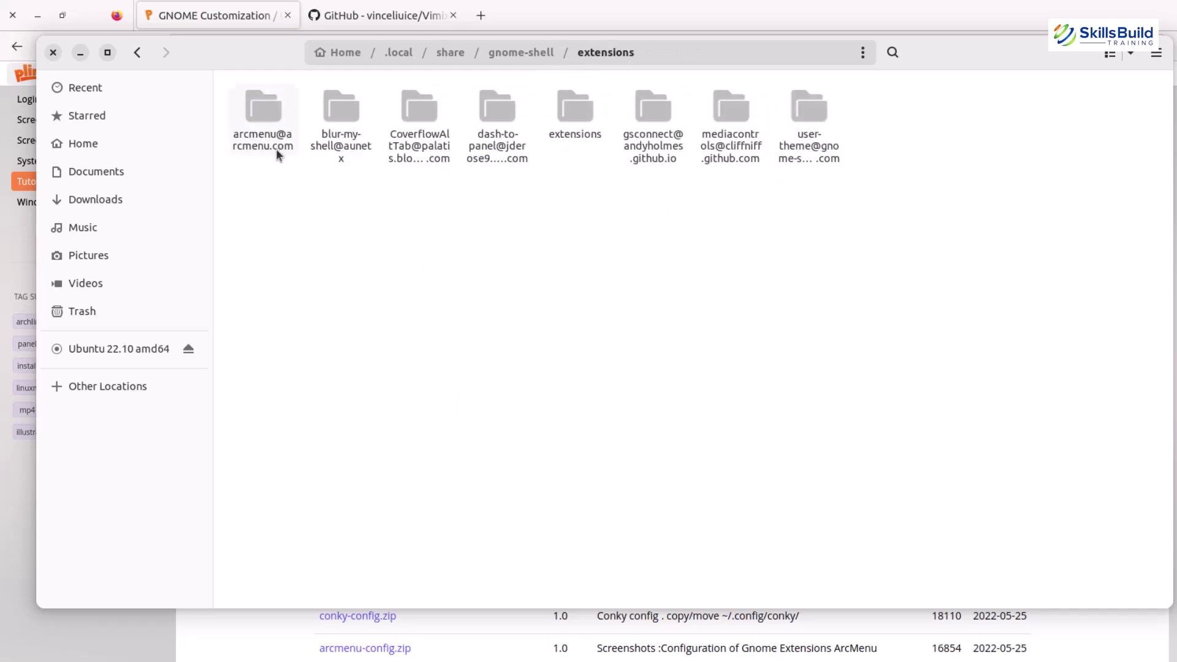
left_click(568, 113)
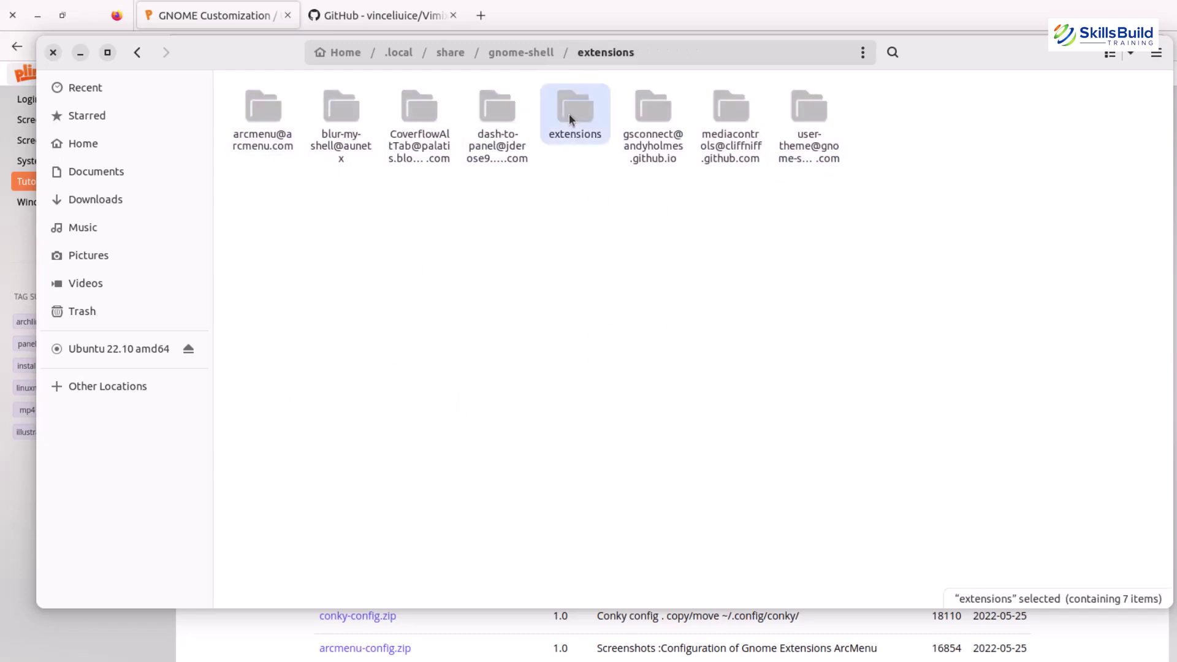
key("Delete")
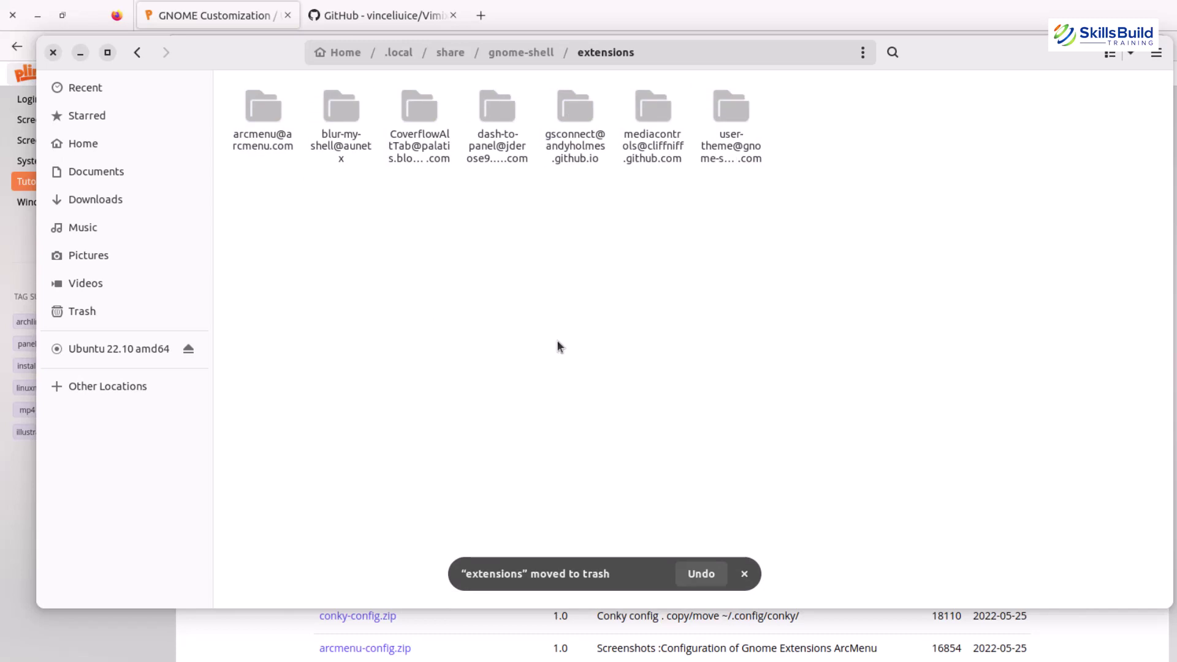
key("super")
Step: Launch Extension Manager from an 'exte' search, close it and Files, and begin logging out
type("e")
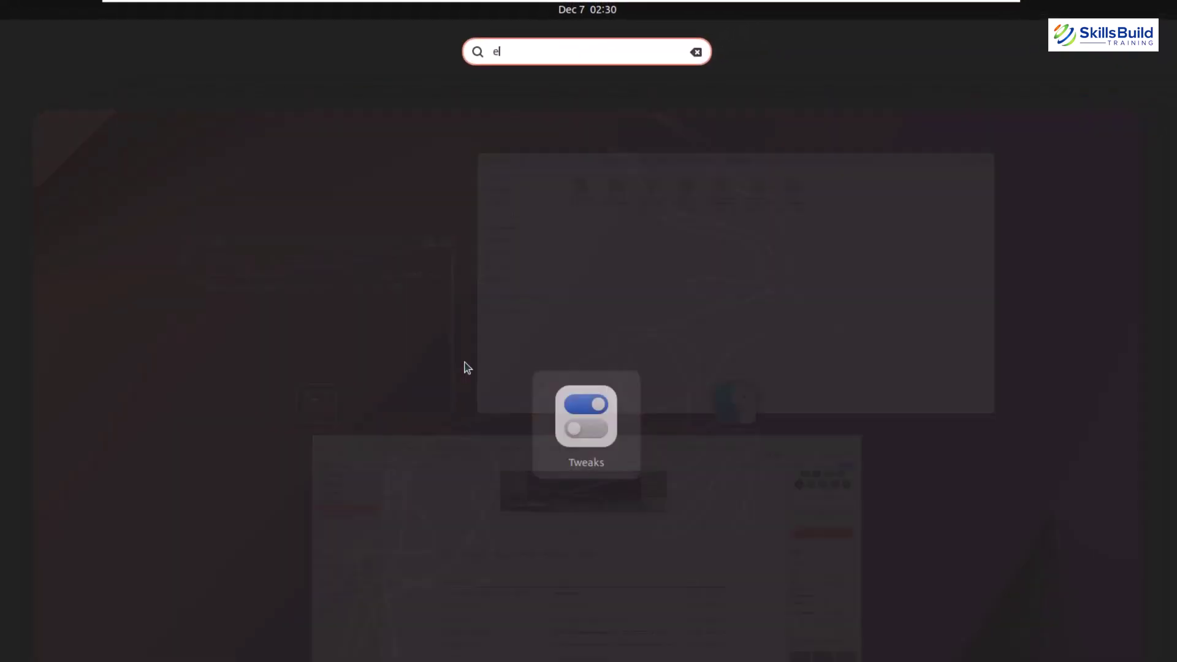
type("xte")
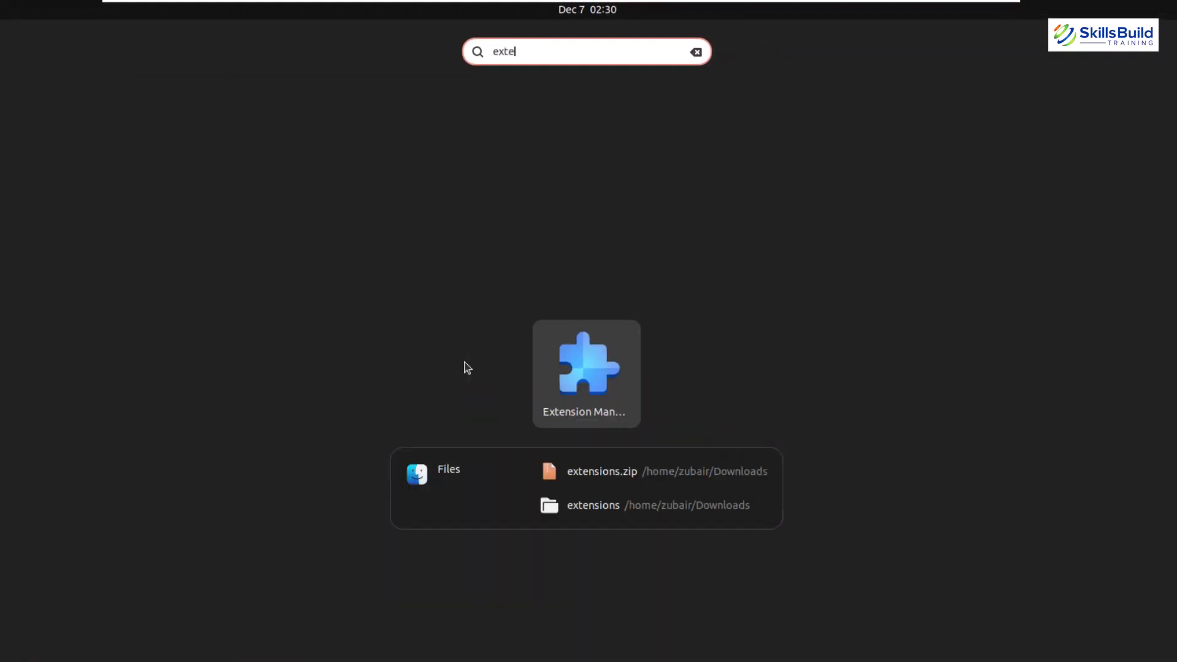
key("Return")
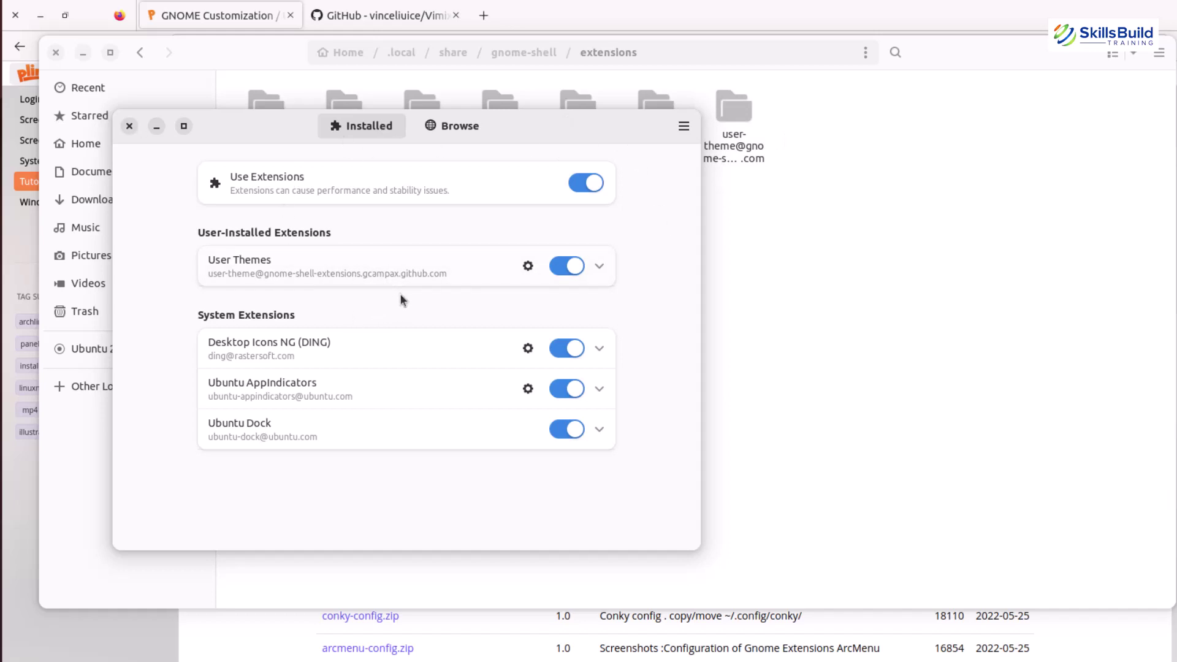
left_click(129, 126)
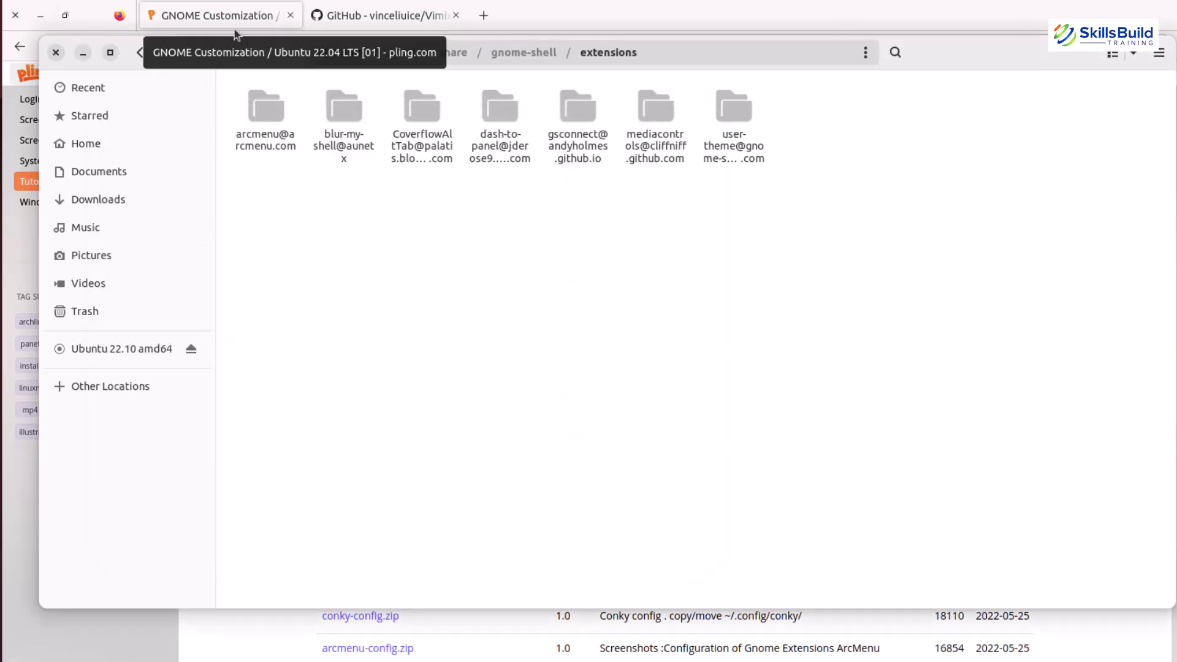
left_click(55, 54)
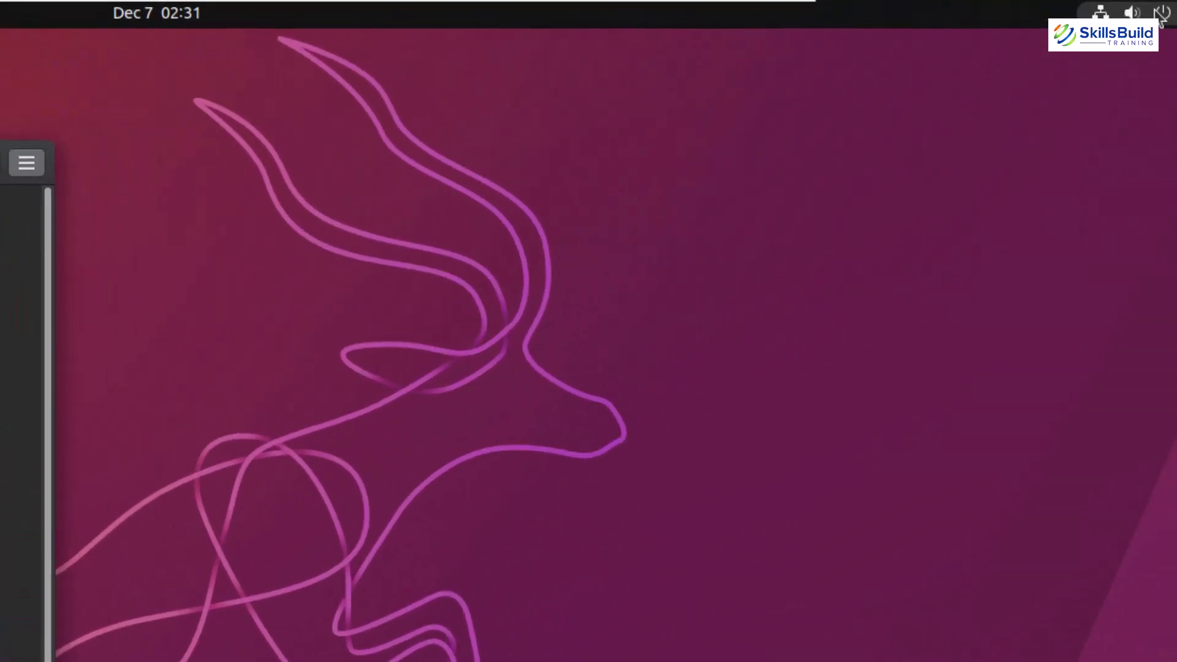
left_click(1160, 16)
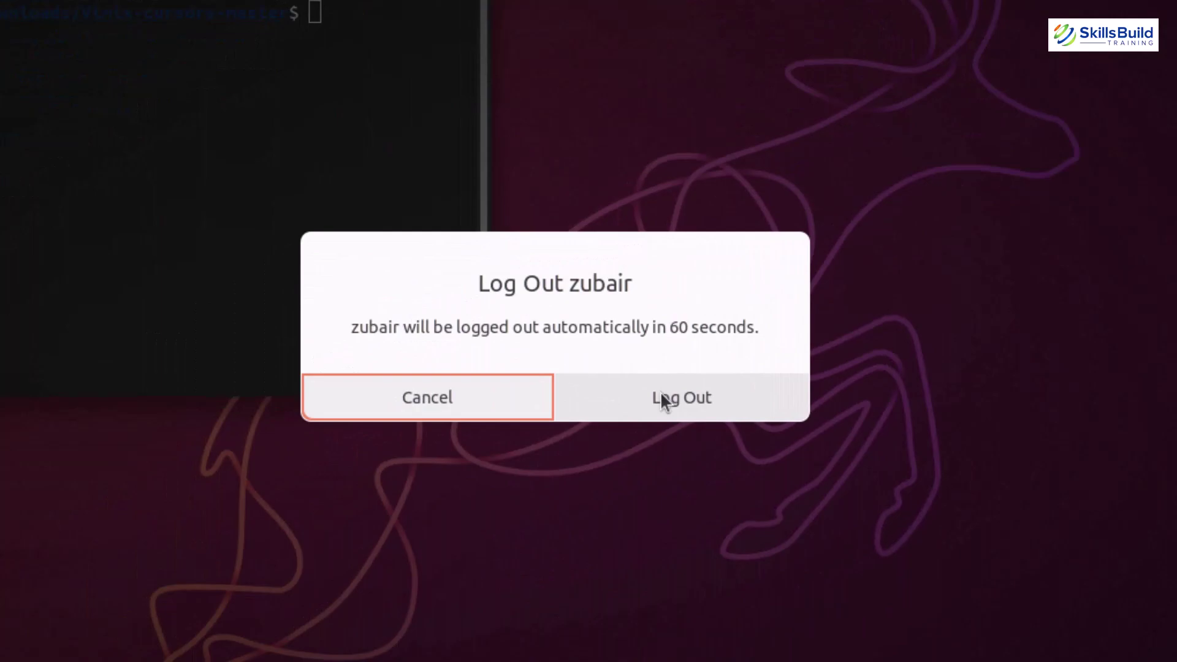
Step: Log out so the new extensions load, then relaunch Extension Manager maximized
left_click(662, 400)
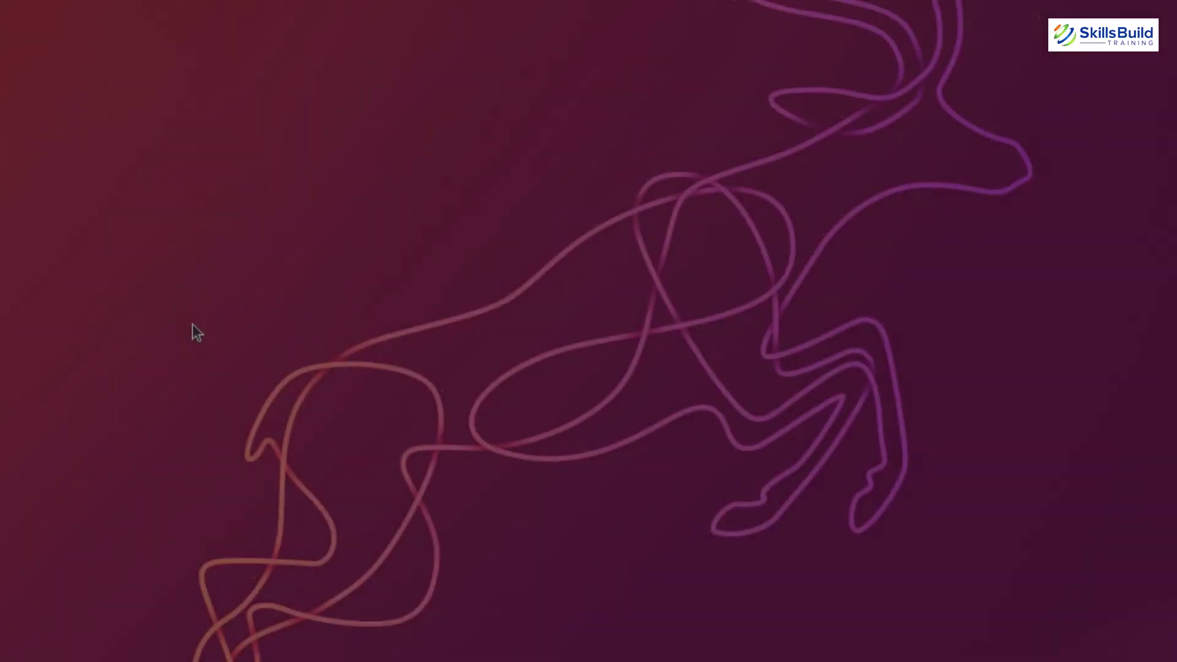
key("super")
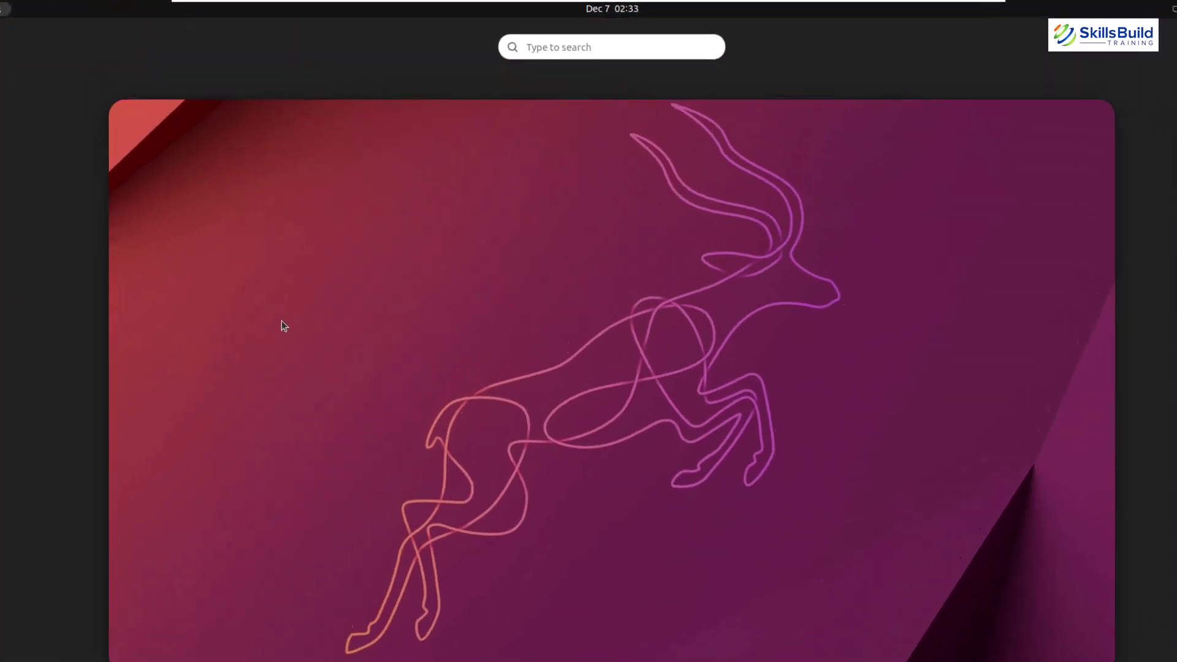
type("ext")
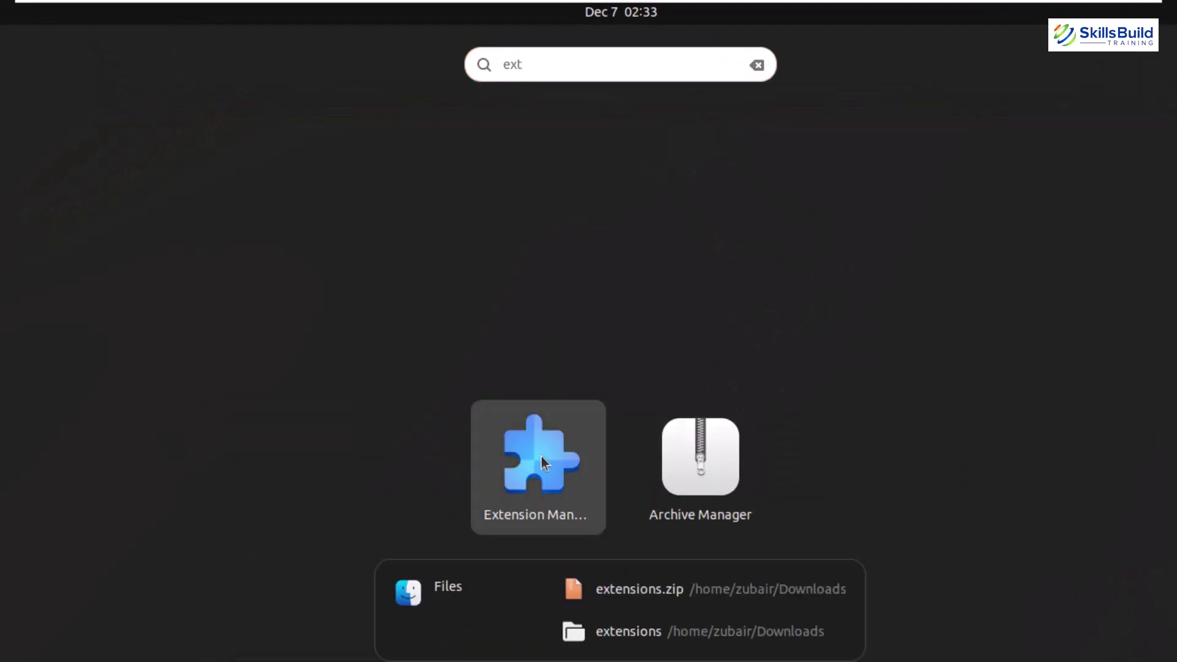
left_click(541, 455)
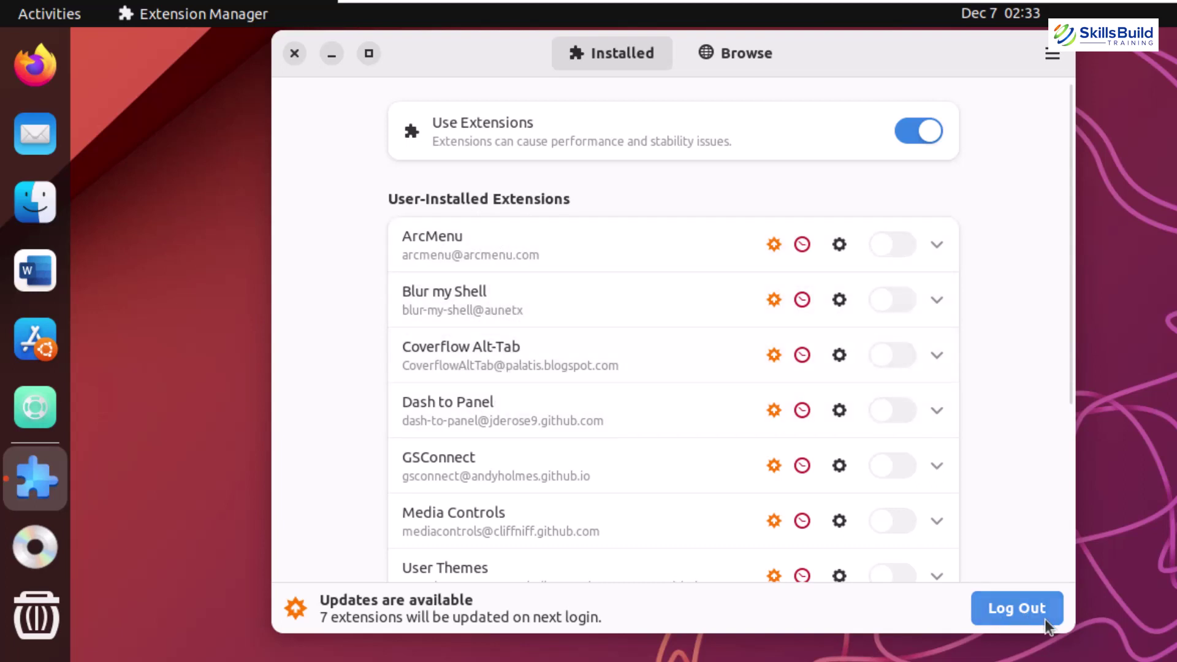
left_click(375, 56)
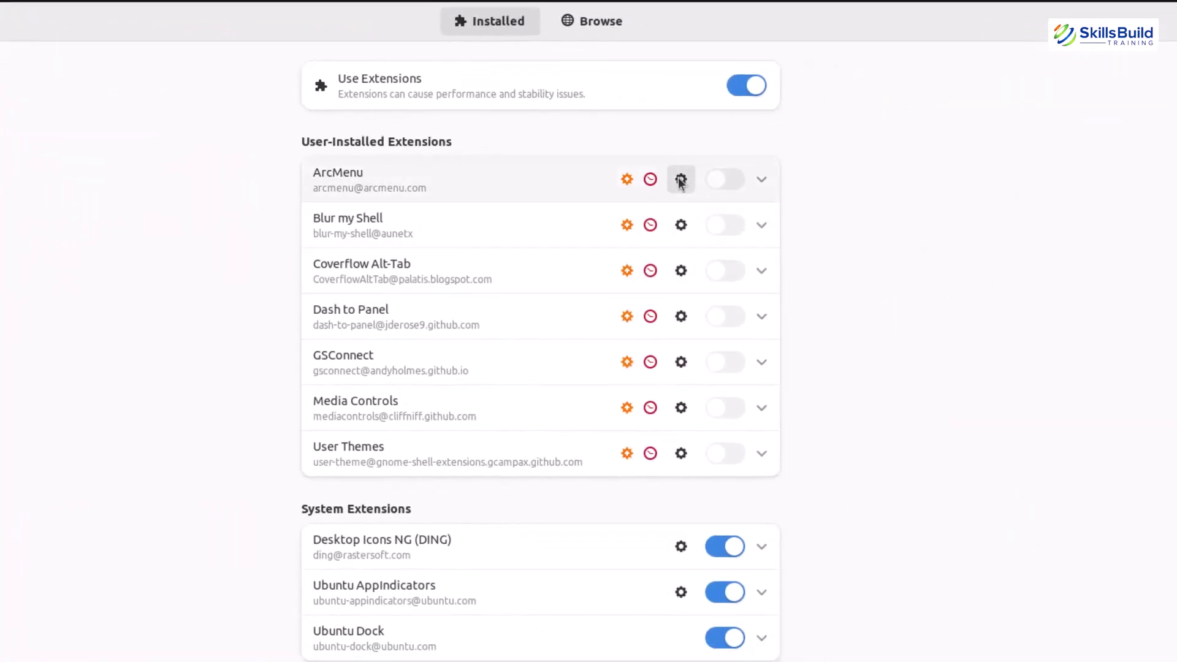
Step: Enable ArcMenu's all-panels, prefer-top-panel, Activities button and standalone Runner menu options
left_click(680, 180)
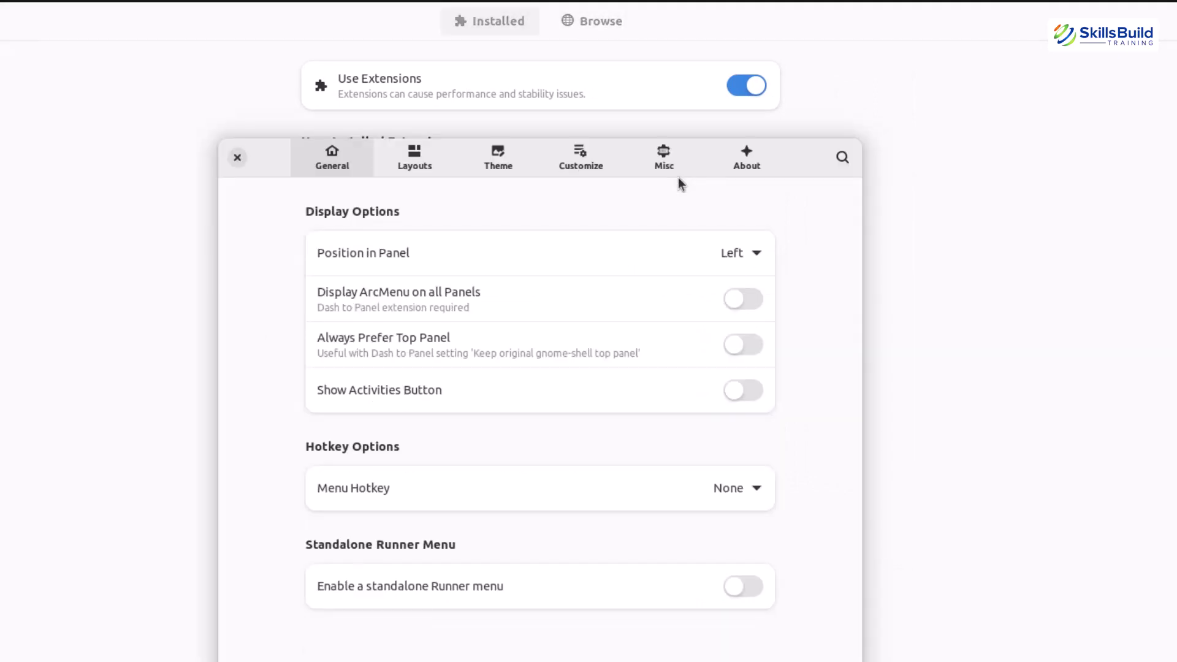
left_click(742, 299)
left_click(742, 347)
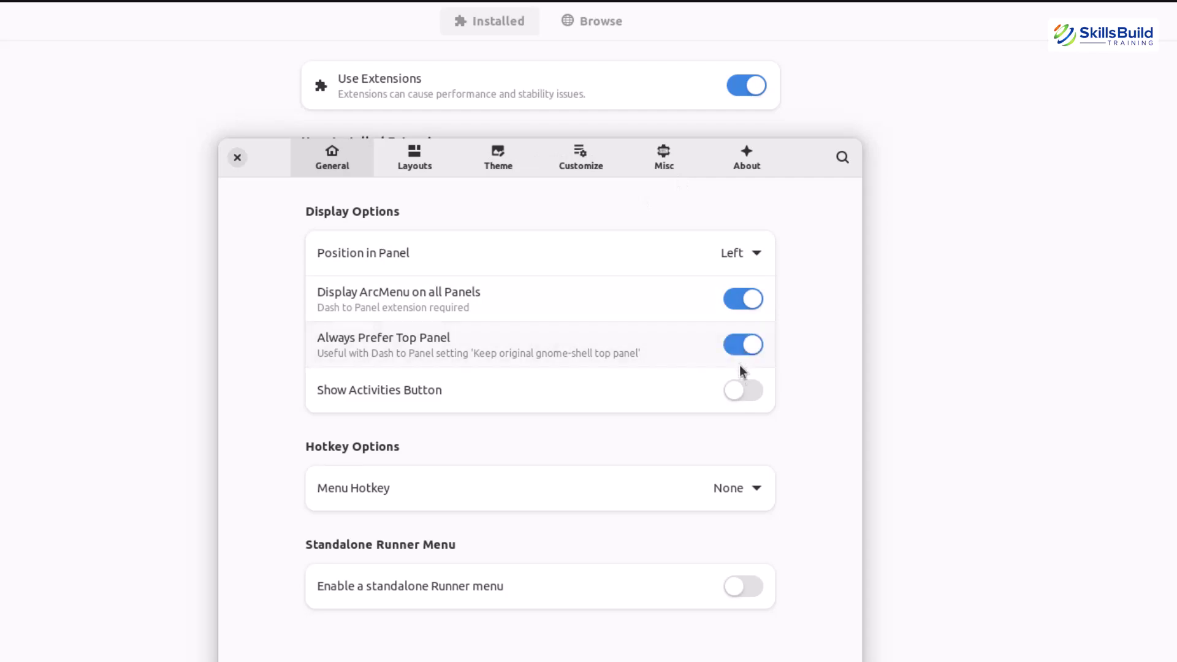
left_click(744, 393)
left_click(730, 591)
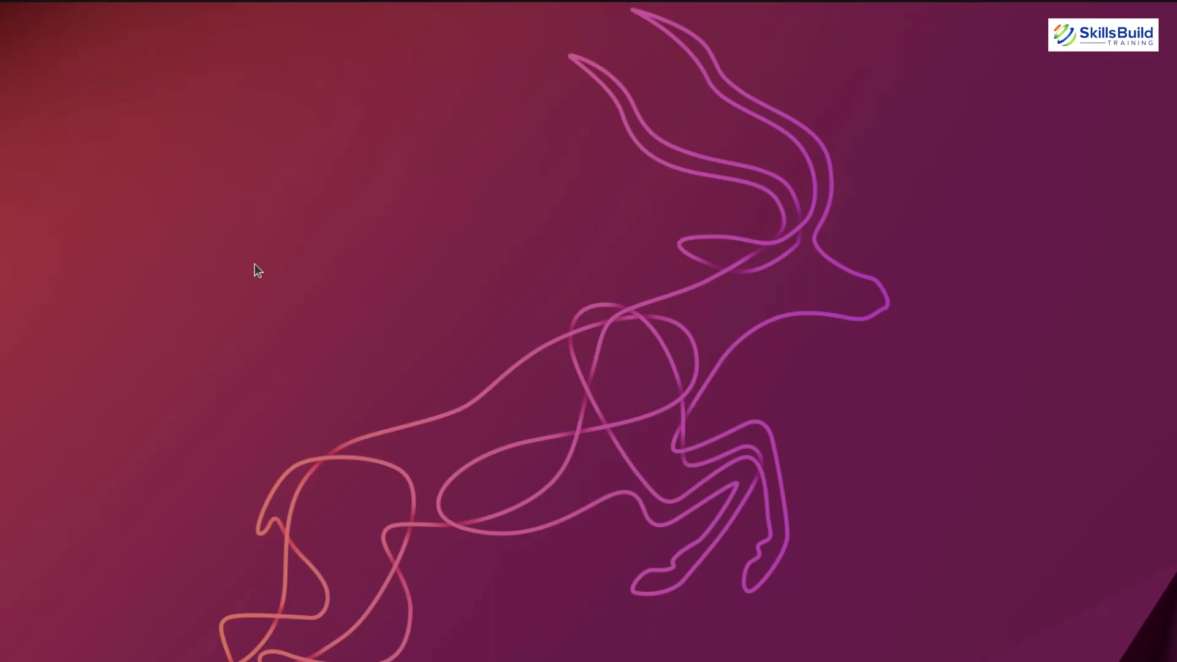
Step: Launch GNOME Tweaks from a 'tweak' search and go to its Fonts section
key("super")
type("wel")
key("BackSpace")
key("BackSpace")
key("BackSpace")
type("tweak")
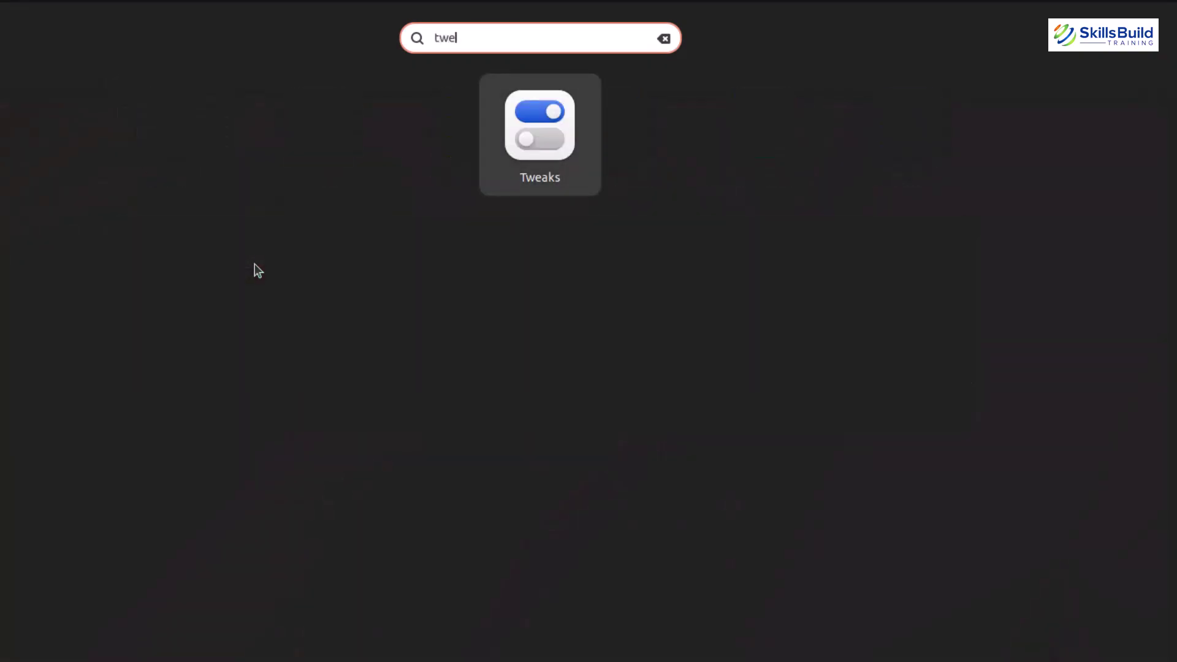
key("Return")
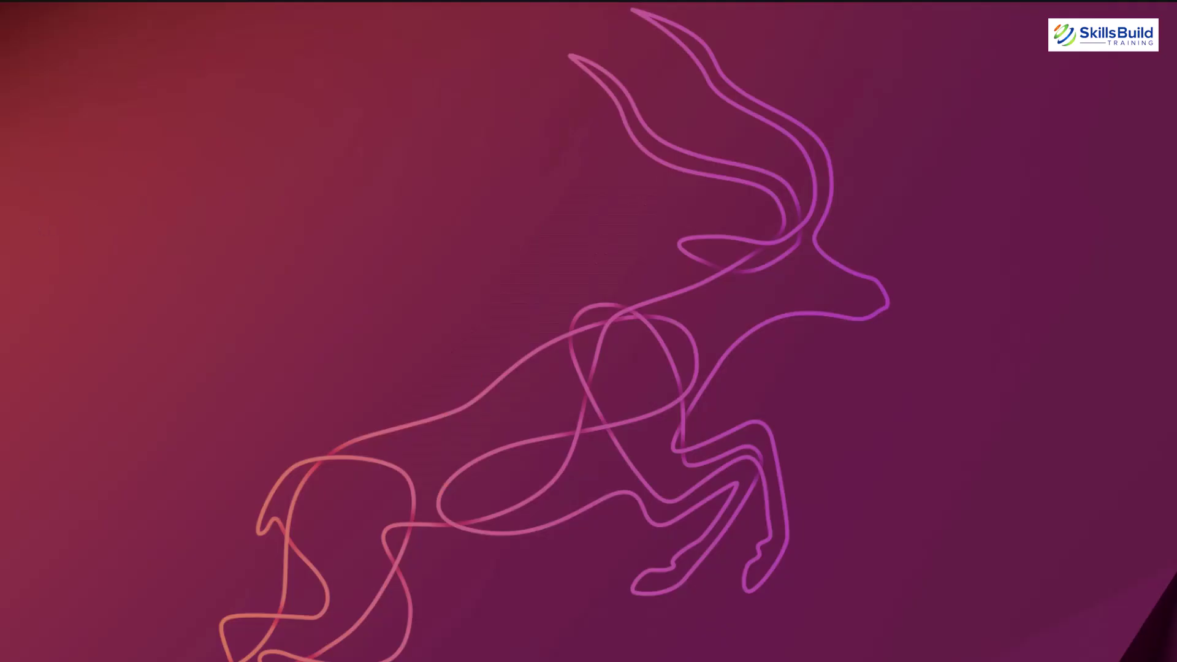
left_click(91, 147)
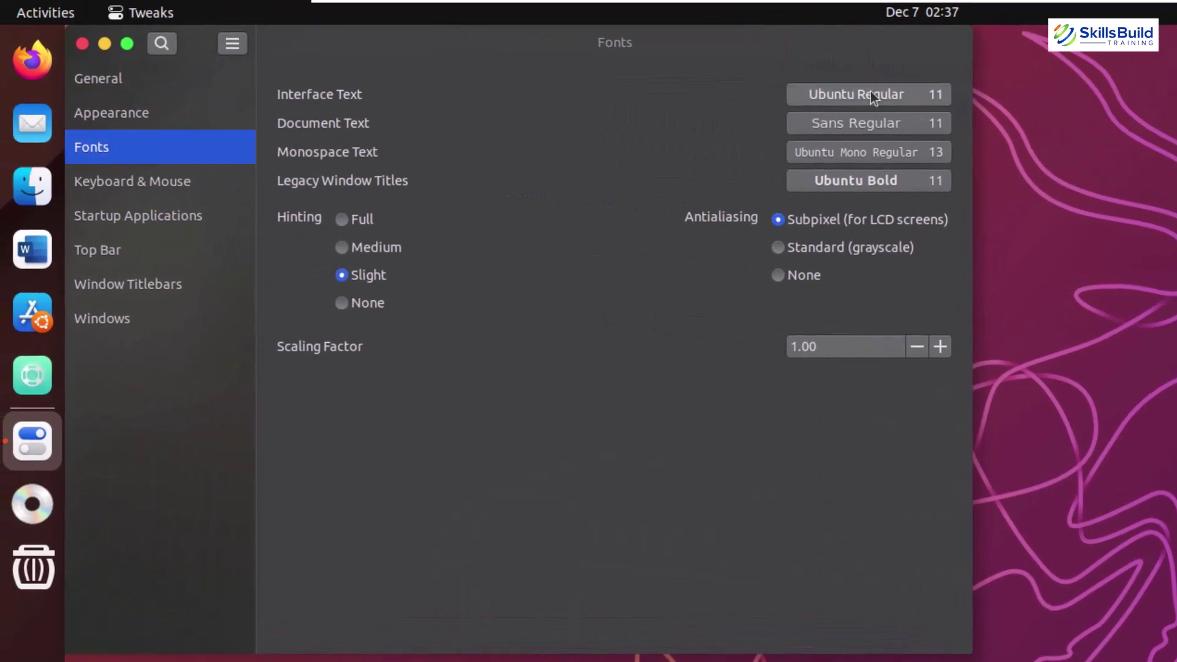
Step: Set Interface Text to Roboto Italic size 11, then close Tweaks
left_click(874, 95)
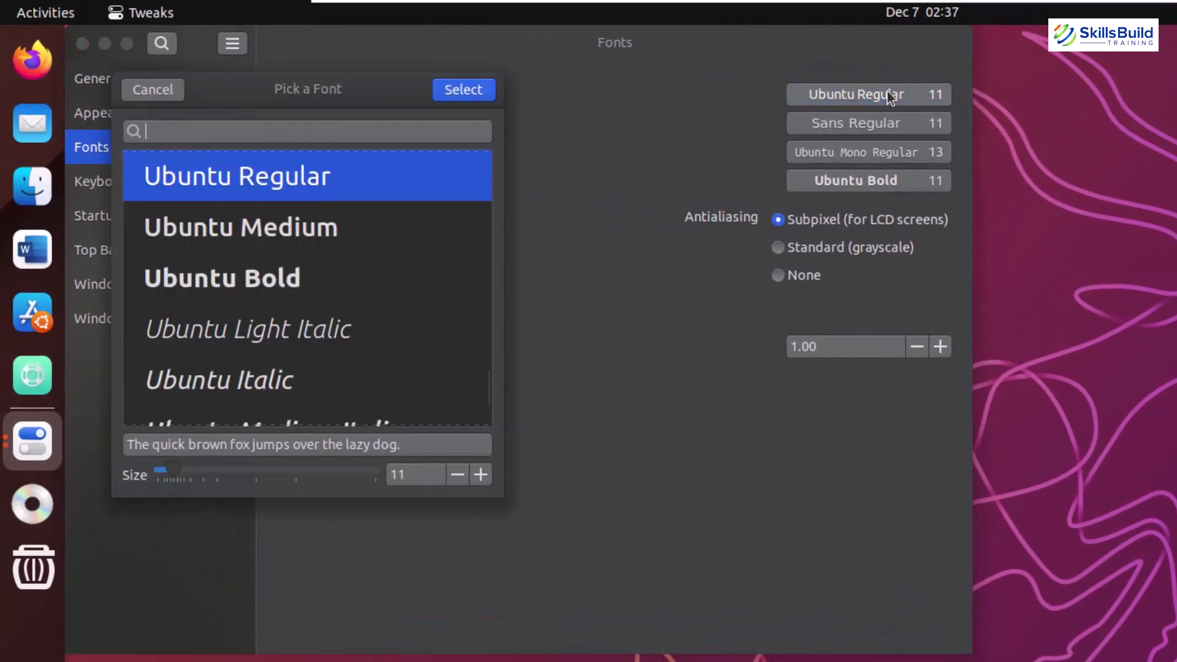
type("rob")
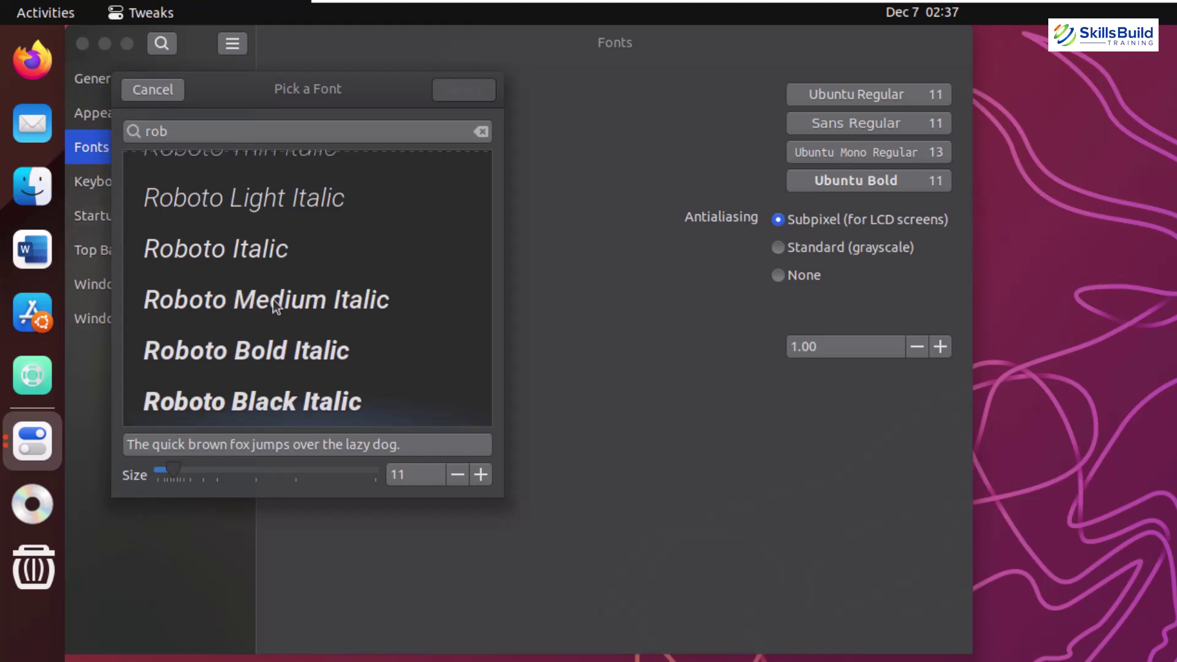
scroll(273, 300, "up", 1)
scroll(274, 299, "up", 1)
scroll(270, 289, "down", 2)
left_click(245, 331)
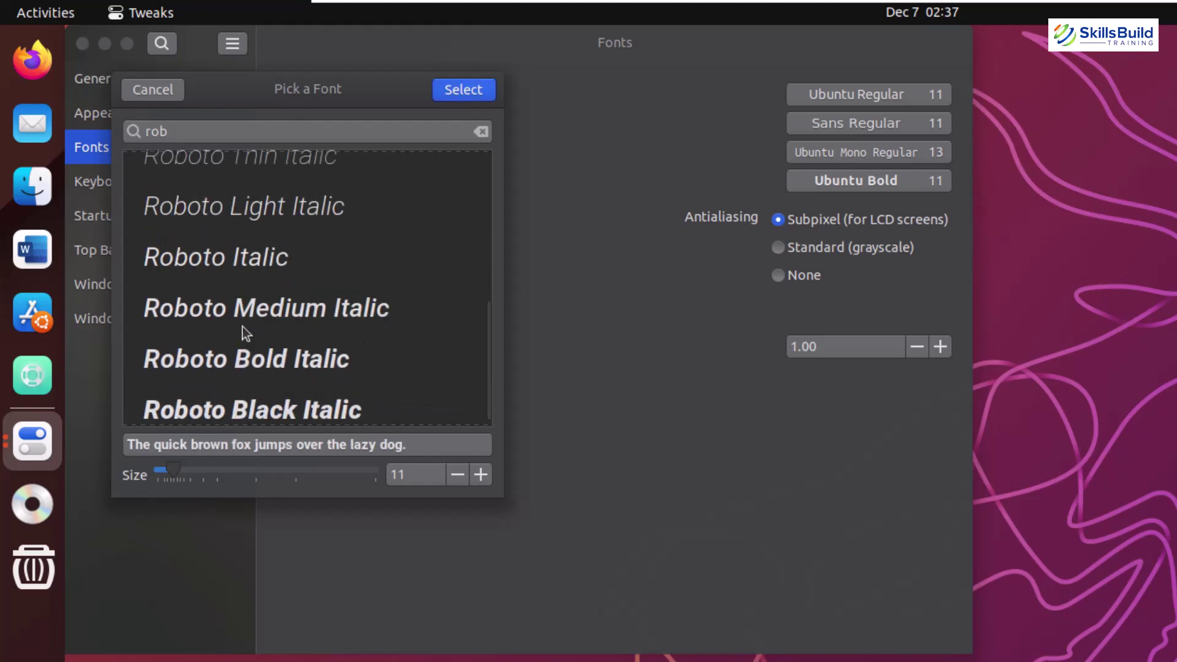
left_click(239, 264)
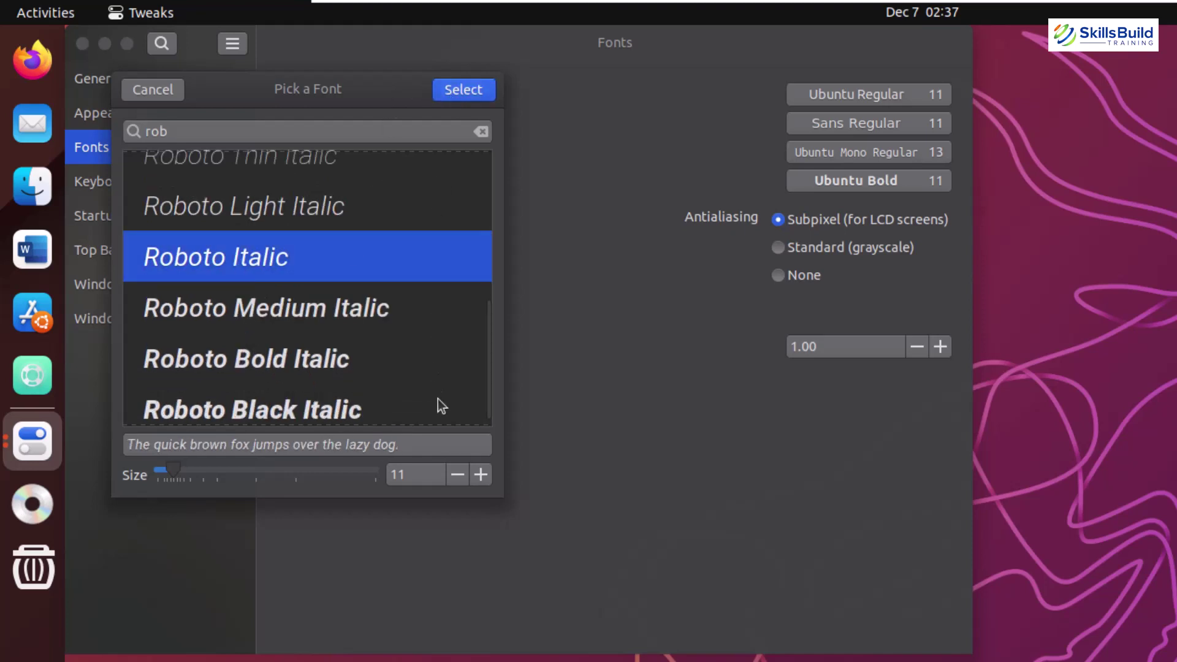
left_click(458, 477)
left_click(480, 475)
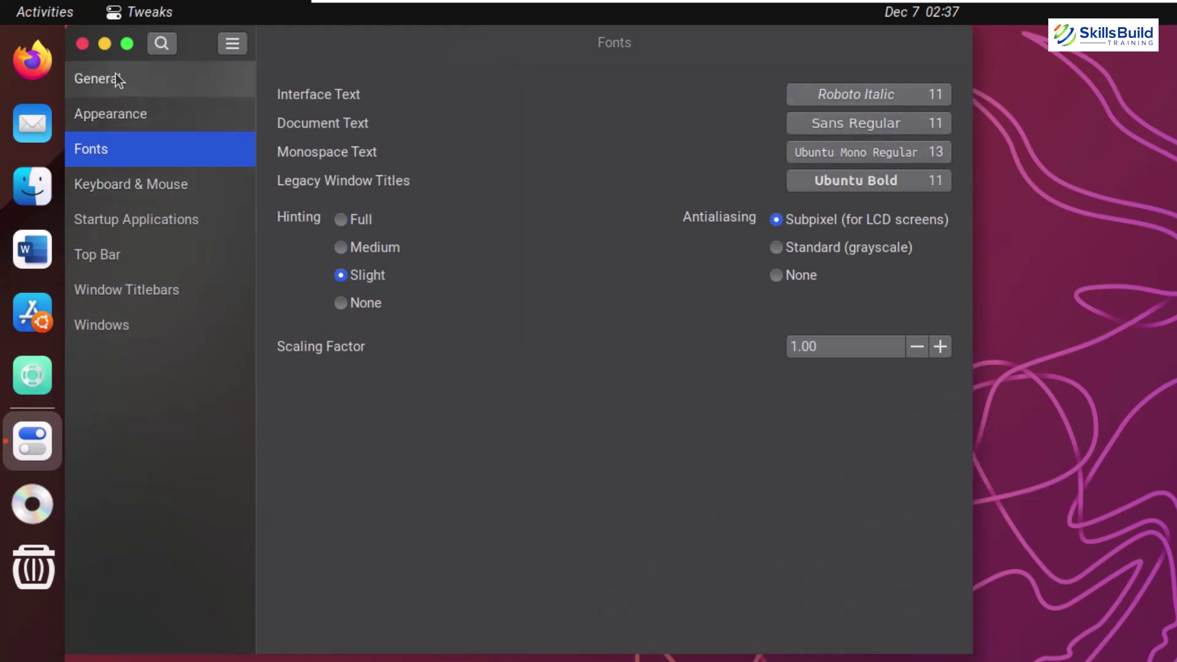
left_click(82, 43)
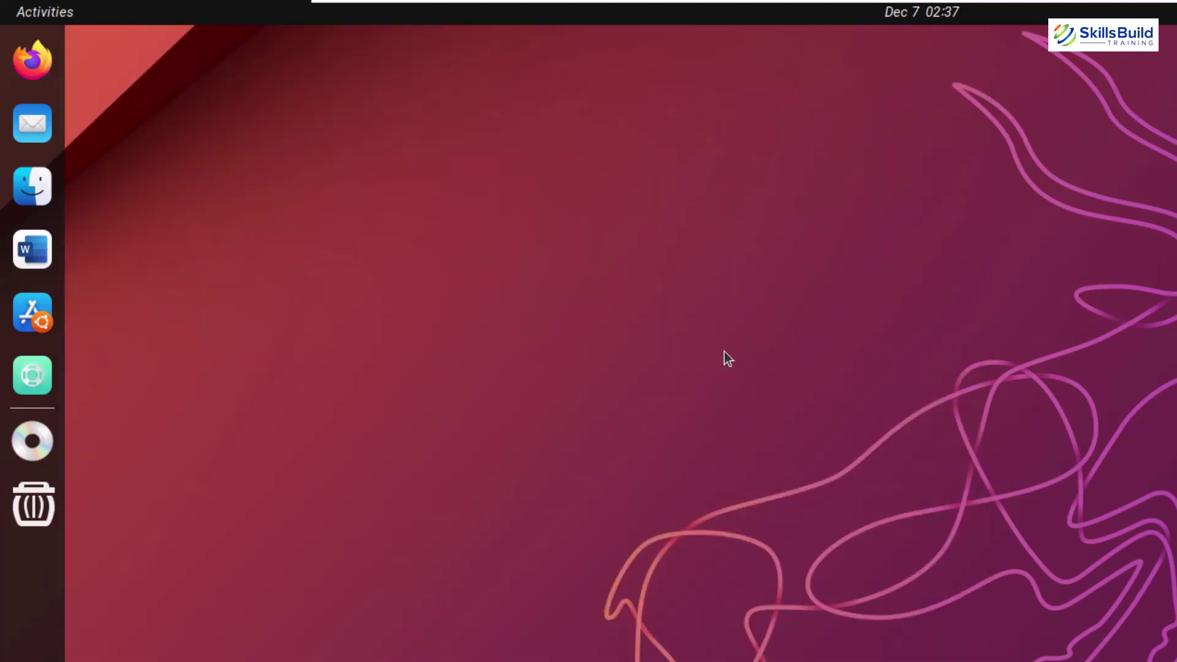
Step: Install Plank in a new terminal with 'sudo apt install plank', confirming with the password and Y
key("ctrl+alt+t")
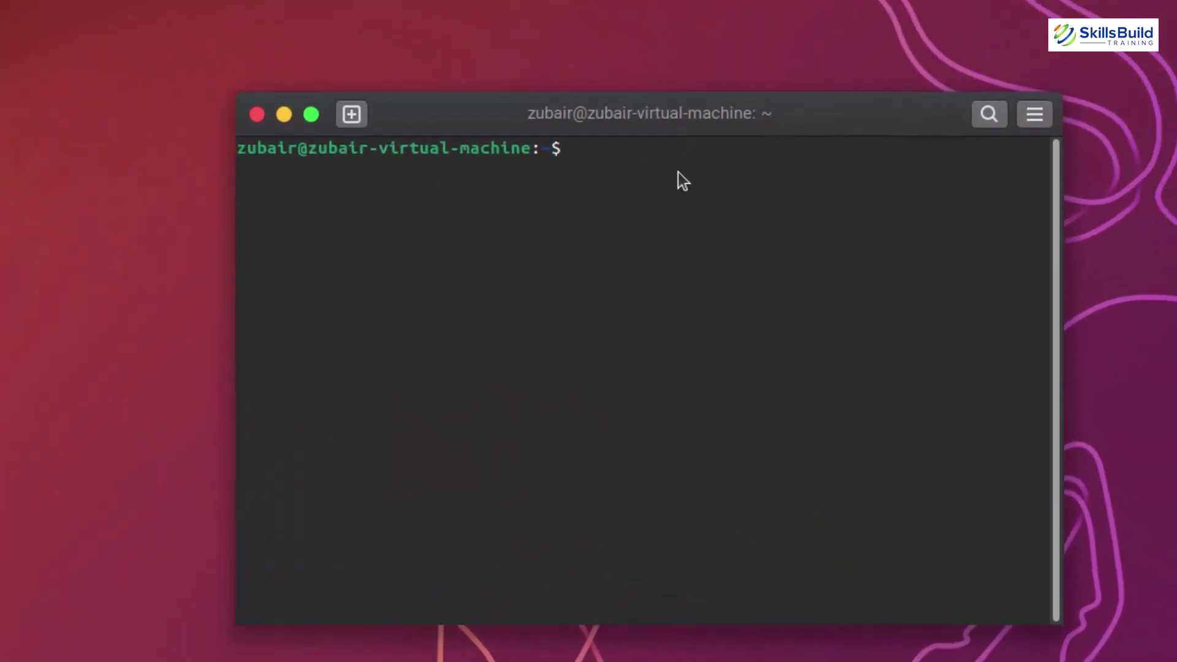
type("sudo apt install plank")
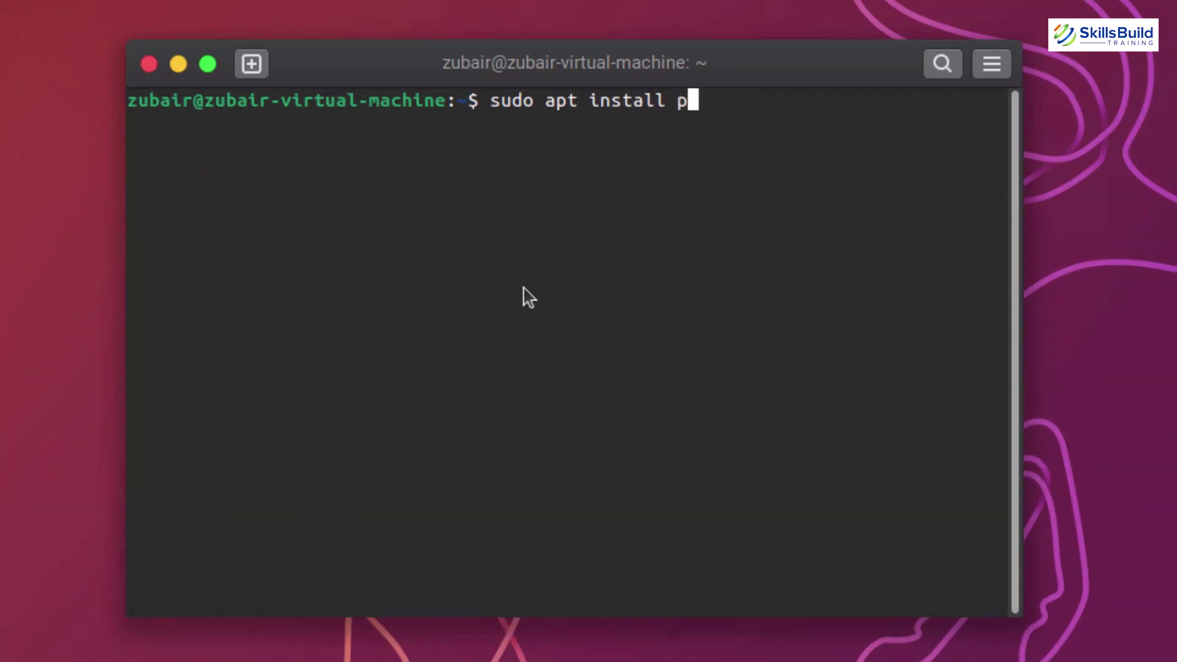
key("Return")
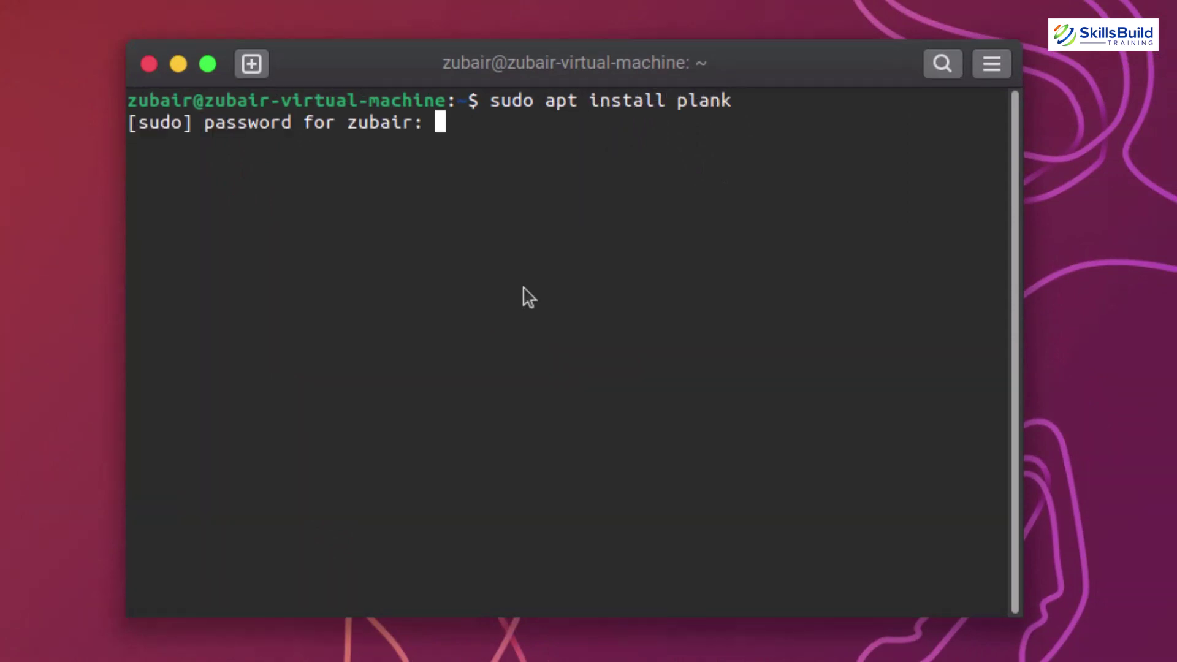
key("Return")
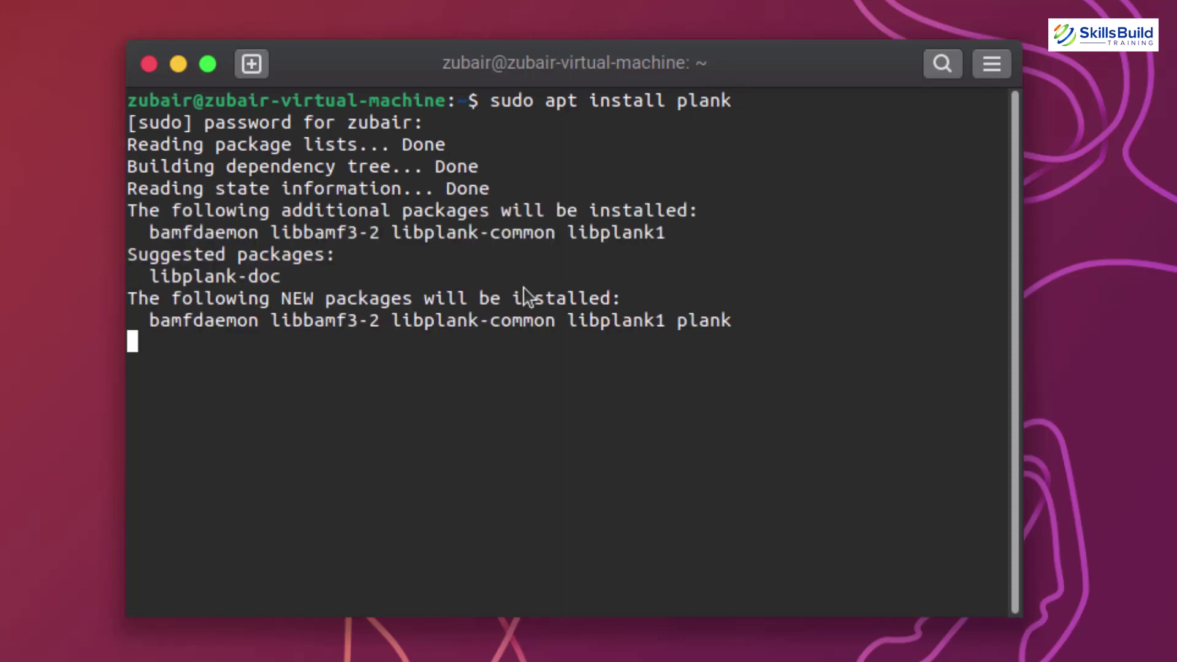
type("Y")
key("Return")
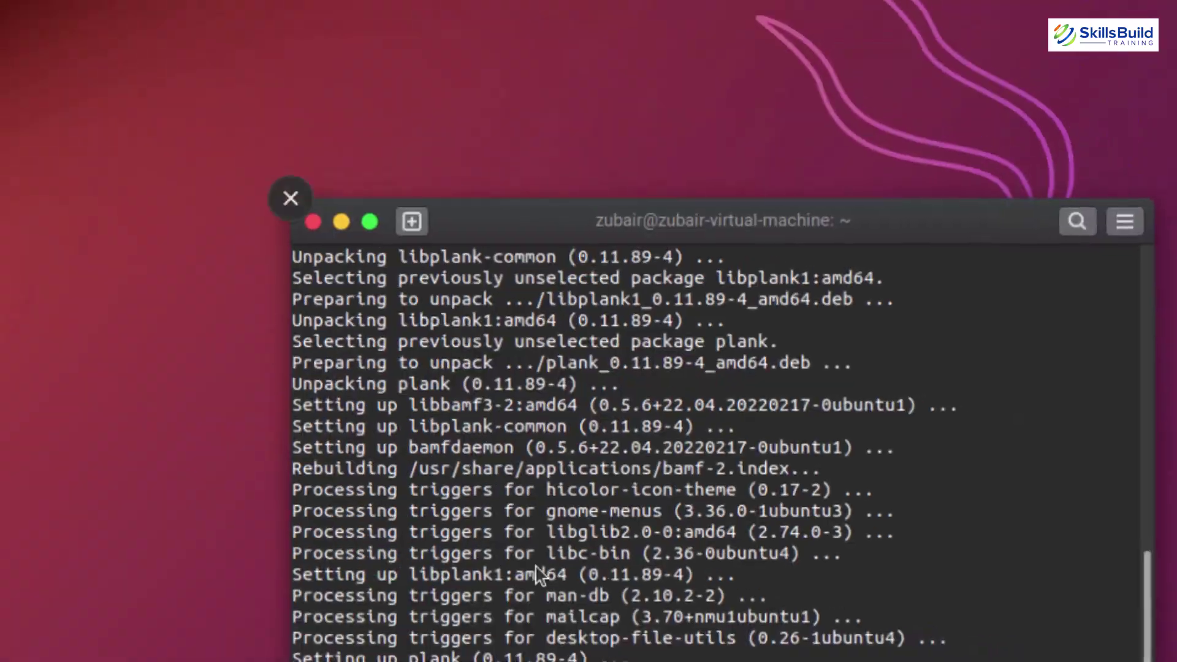
key("super")
Step: Add a Startup Applications entry named 'plank' running command 'plank', then close the window
type("start")
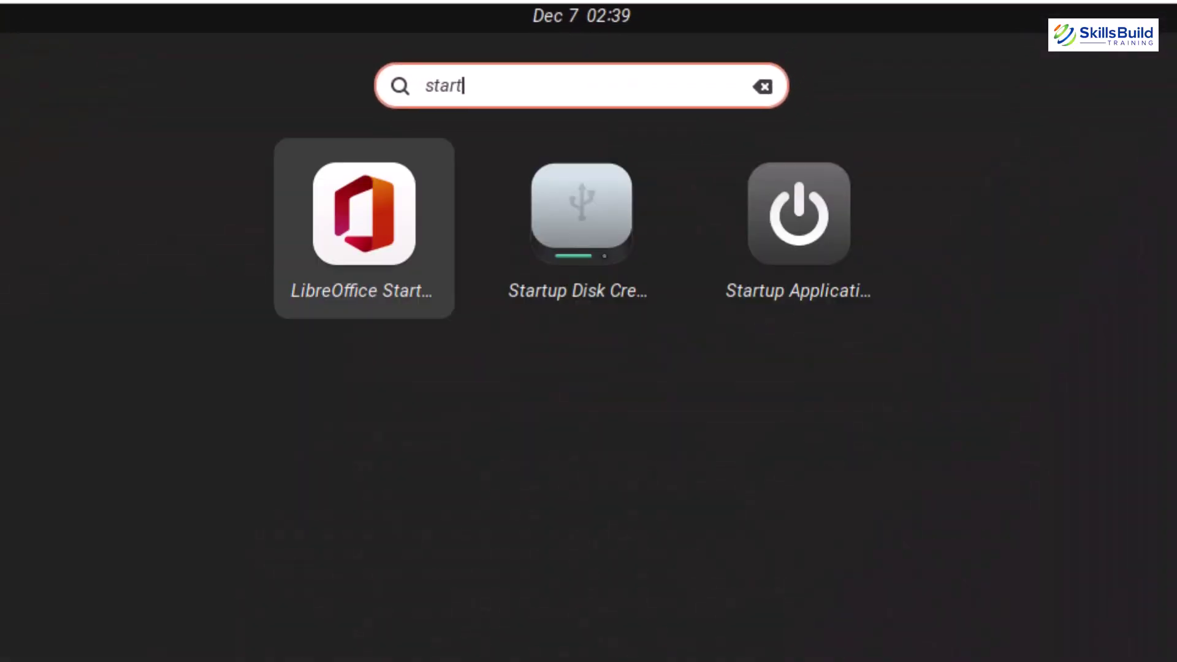
key("Right")
key("Right")
key("Return")
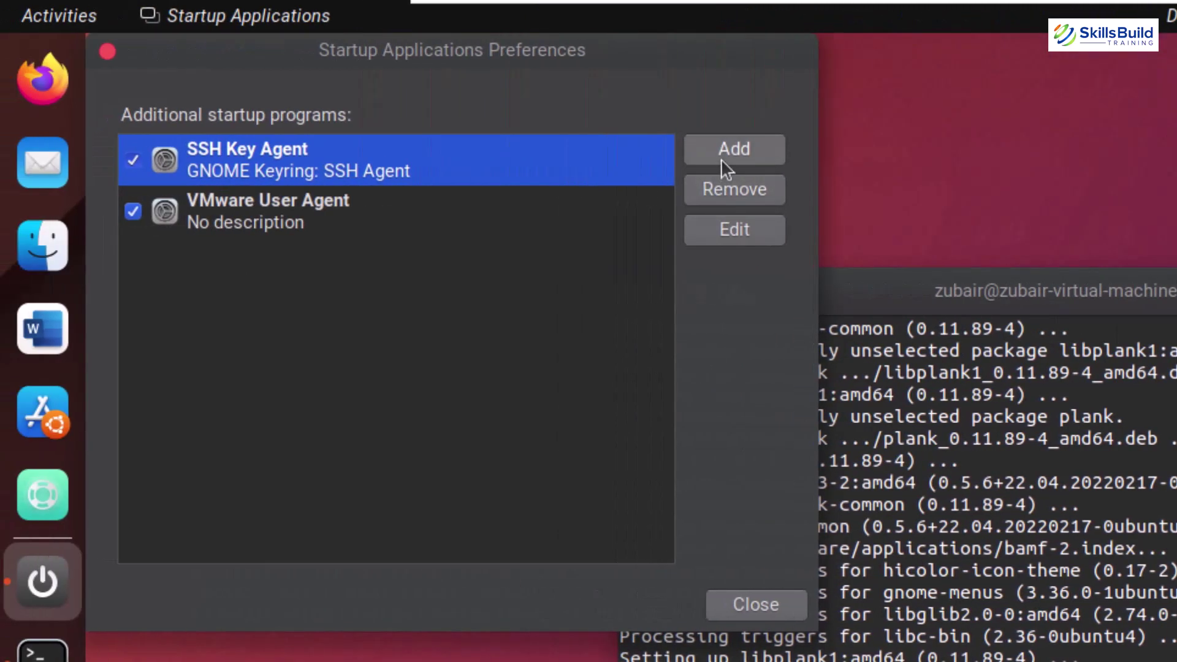
left_click(721, 159)
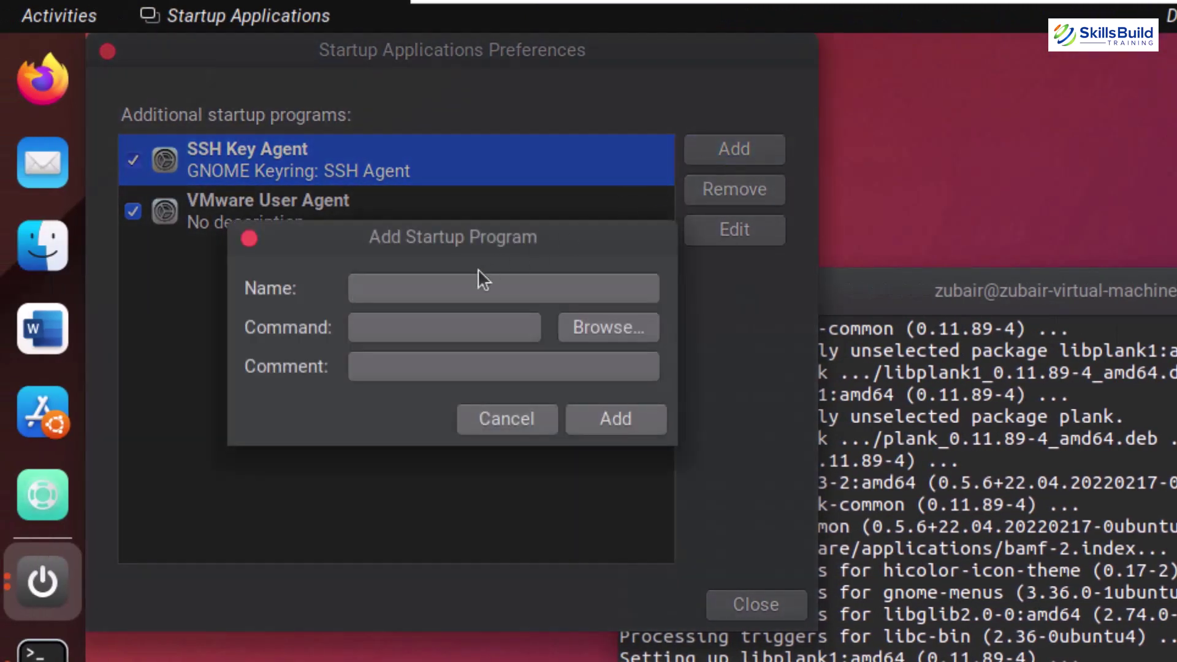
type("plank")
left_click(466, 326)
type("plank")
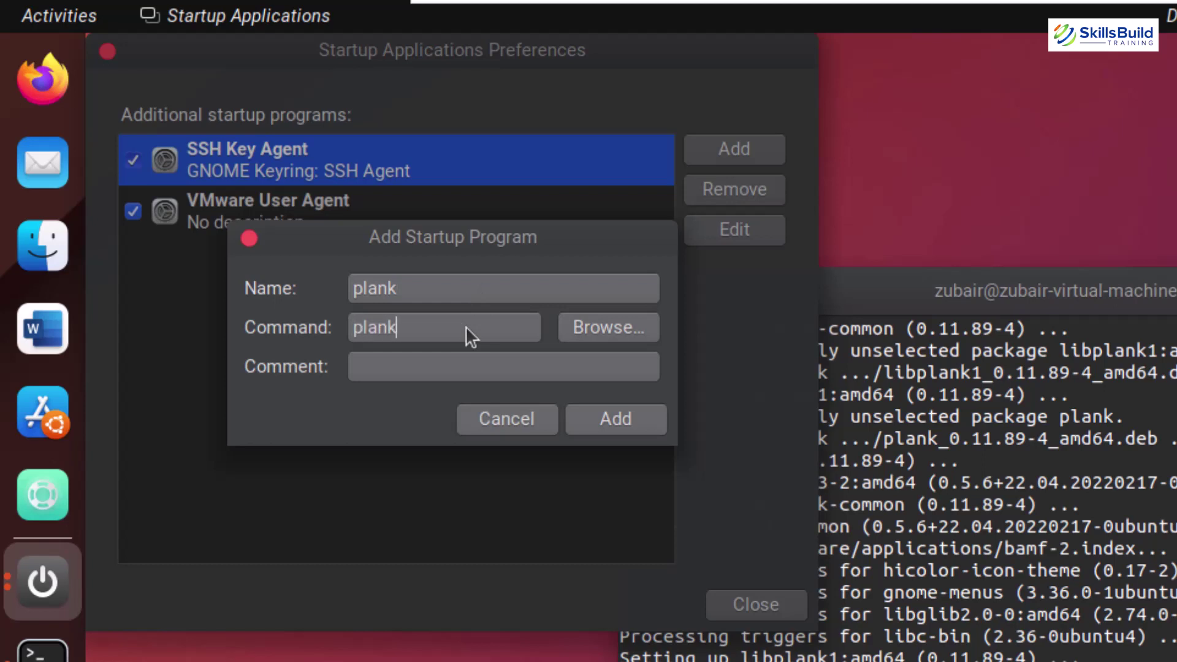
left_click(604, 415)
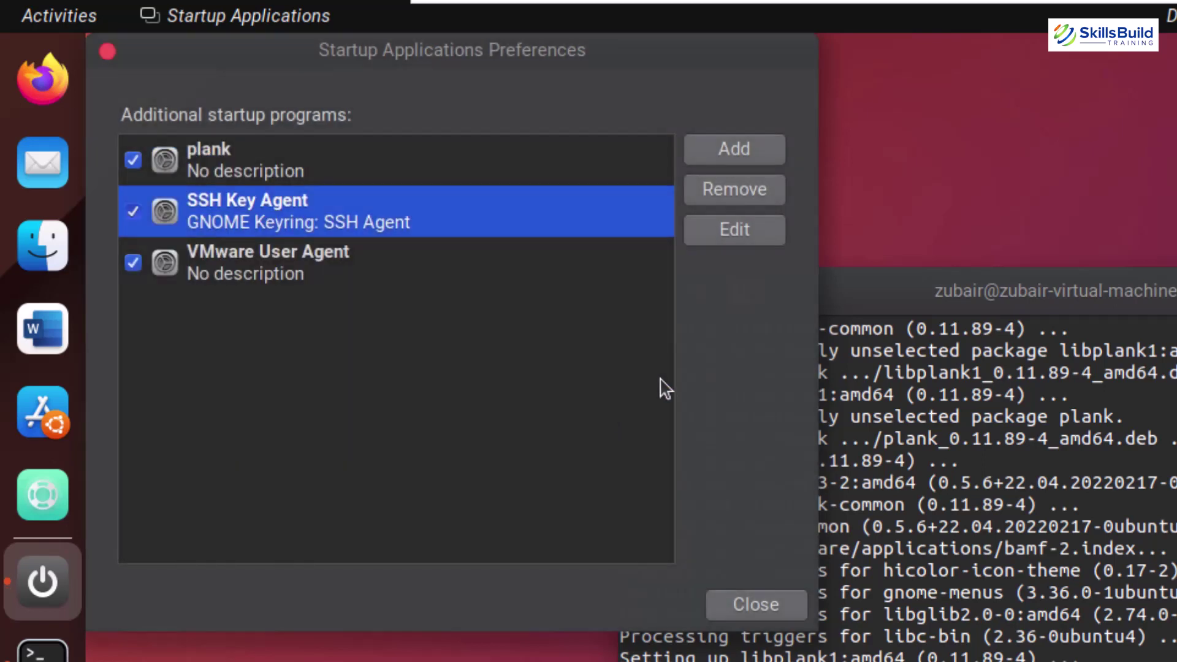
left_click(753, 606)
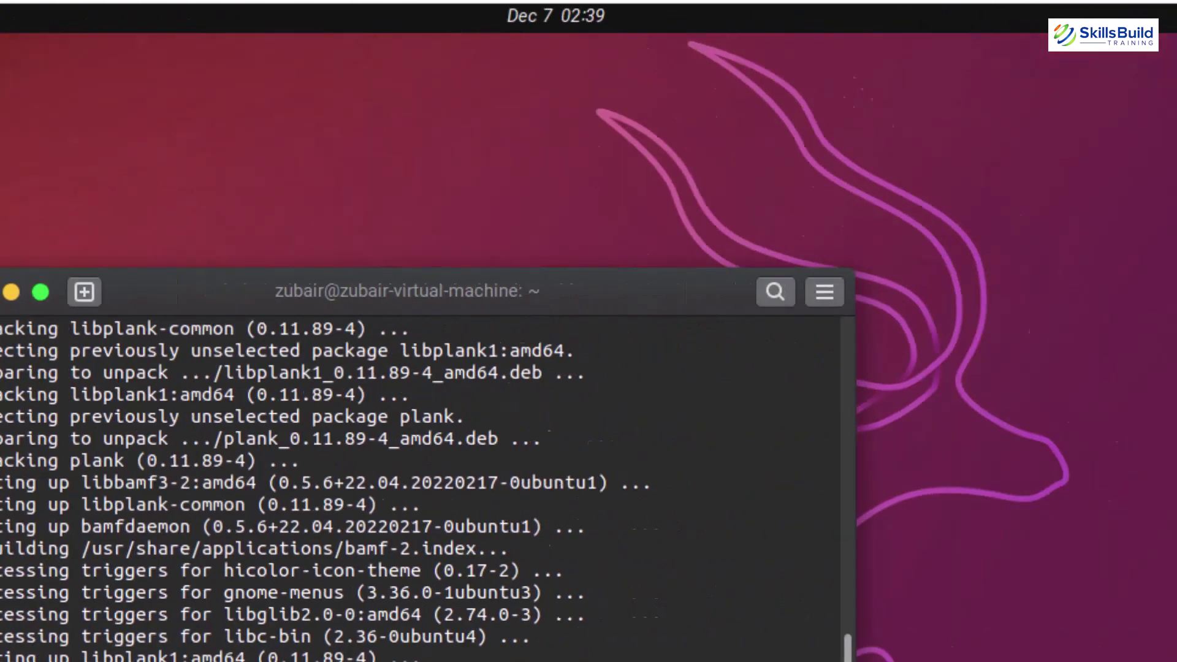
Step: Log out of the session through the system menu's Power Off / Log Out options
left_click(1176, 15)
left_click(1122, 92)
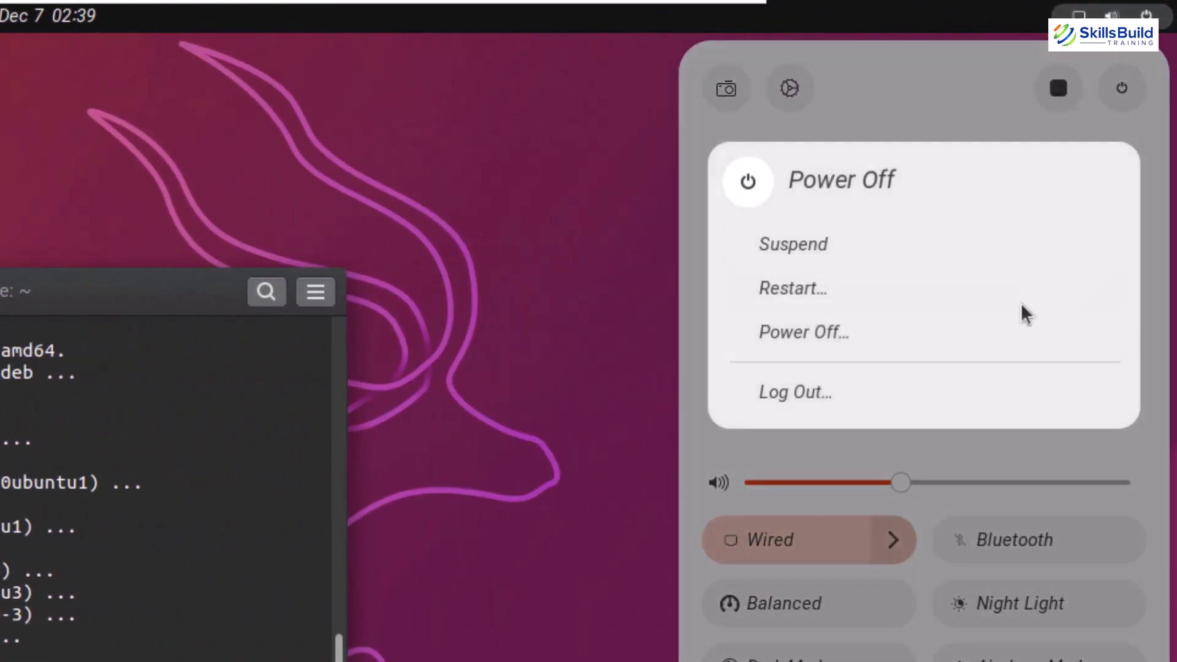
left_click(814, 385)
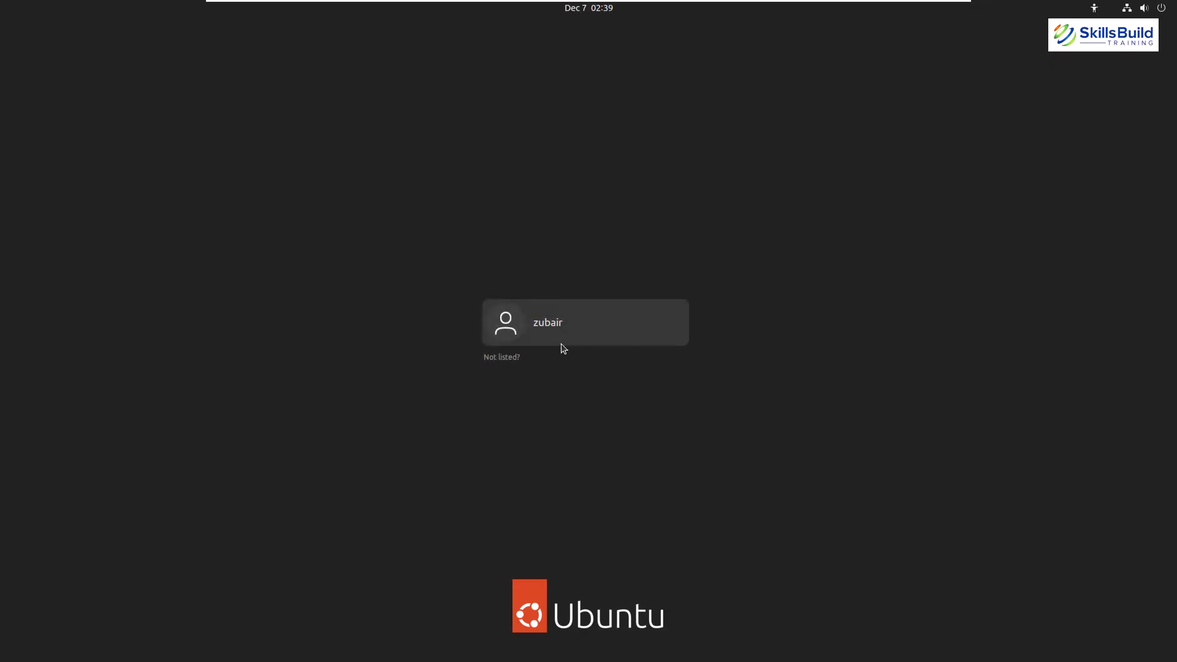
Step: Sign back in using the Ubuntu on Xorg session, entering the account password
left_click(561, 340)
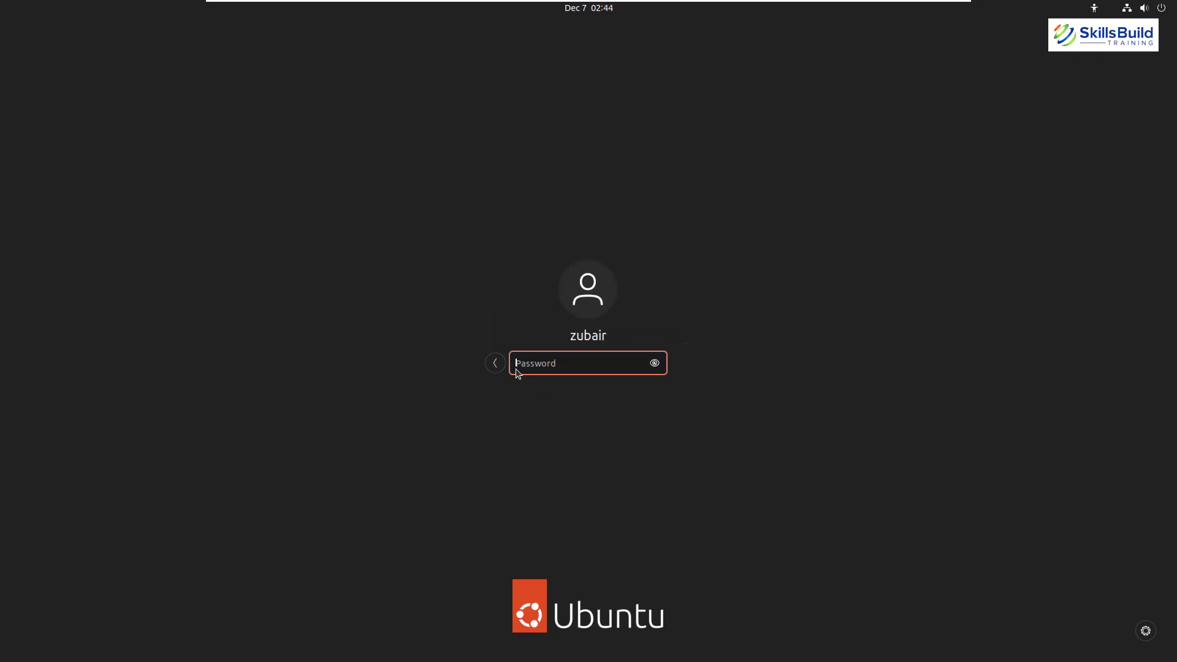
left_click(1145, 630)
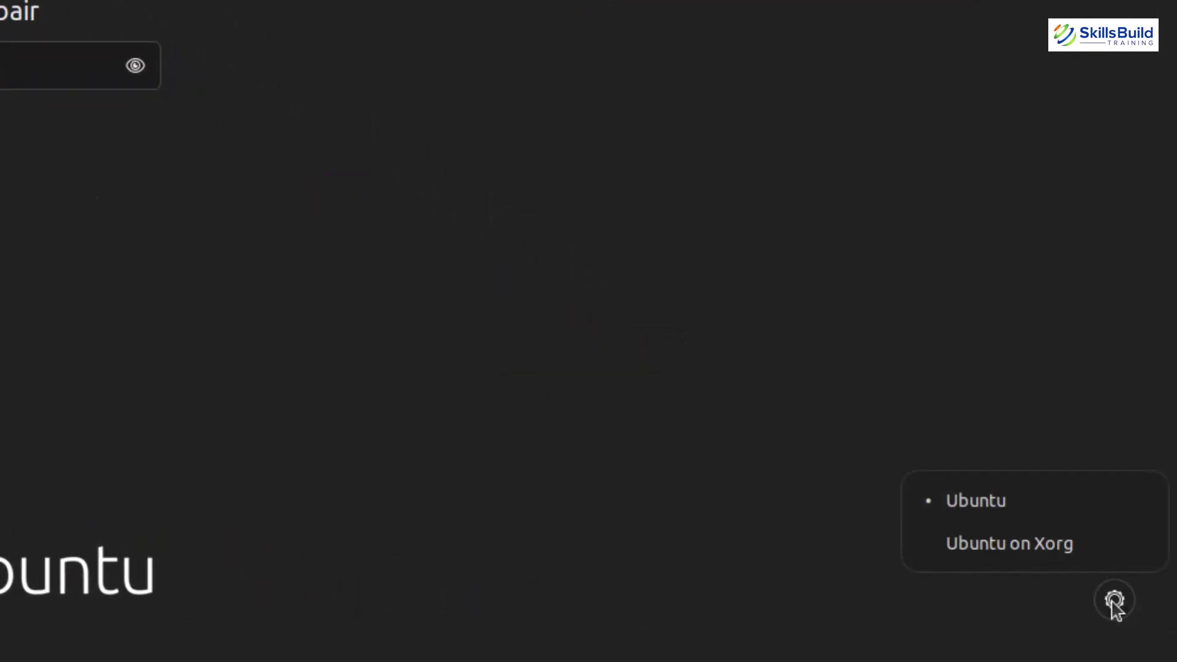
left_click(1010, 543)
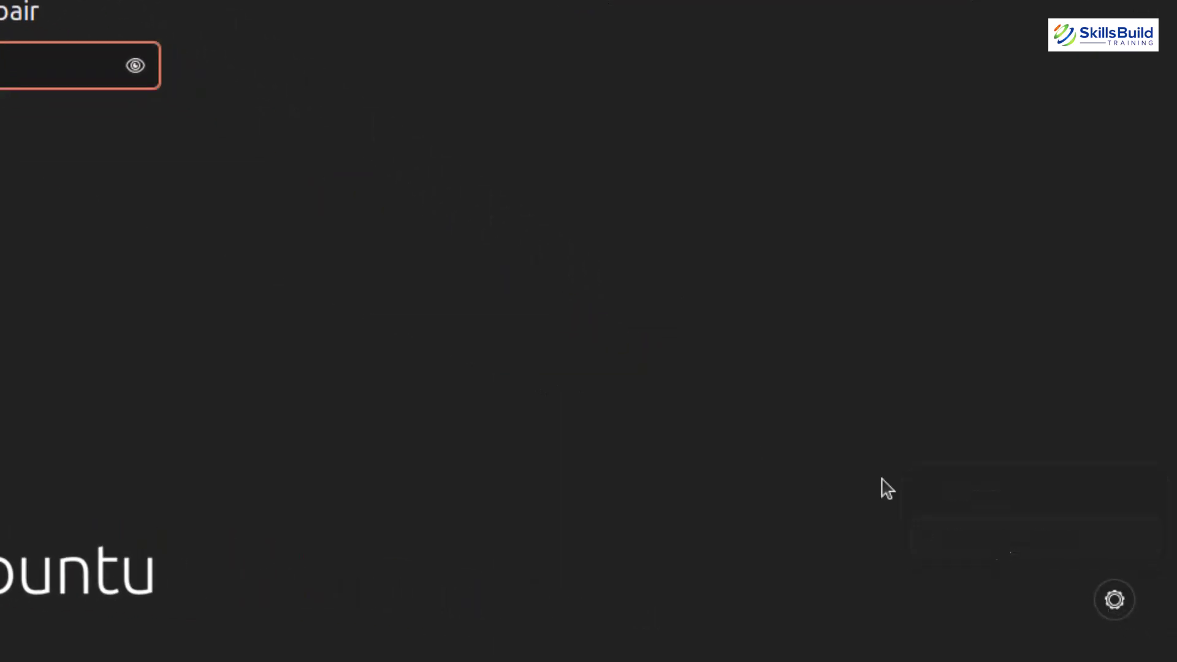
type("***")
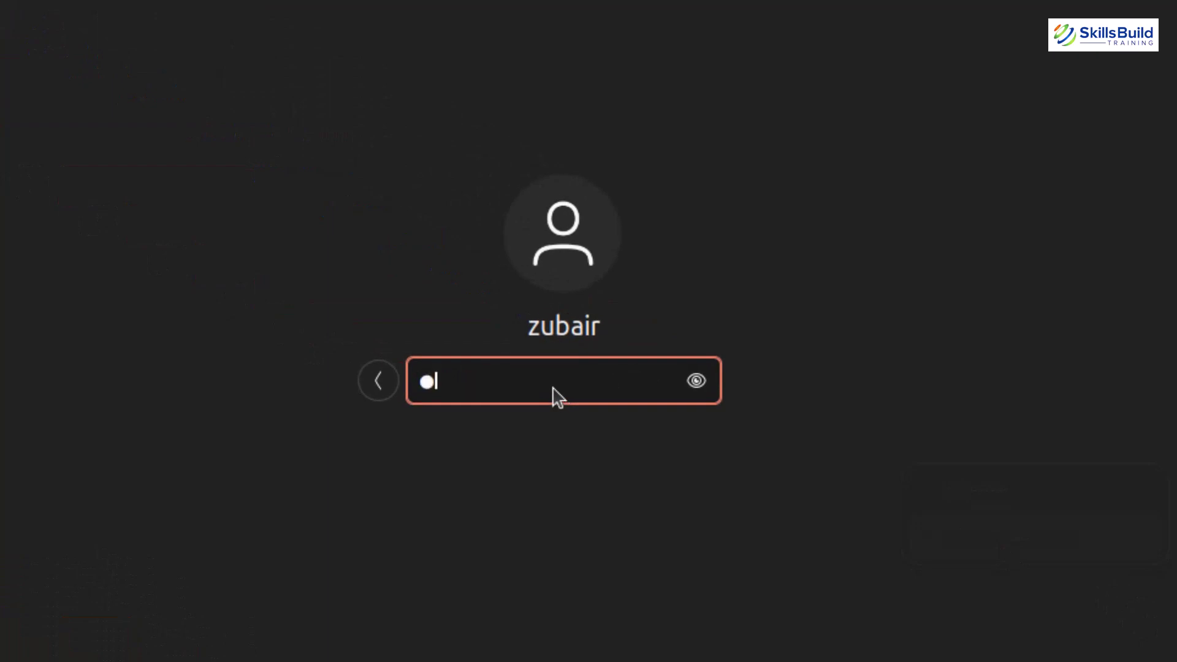
key("Return")
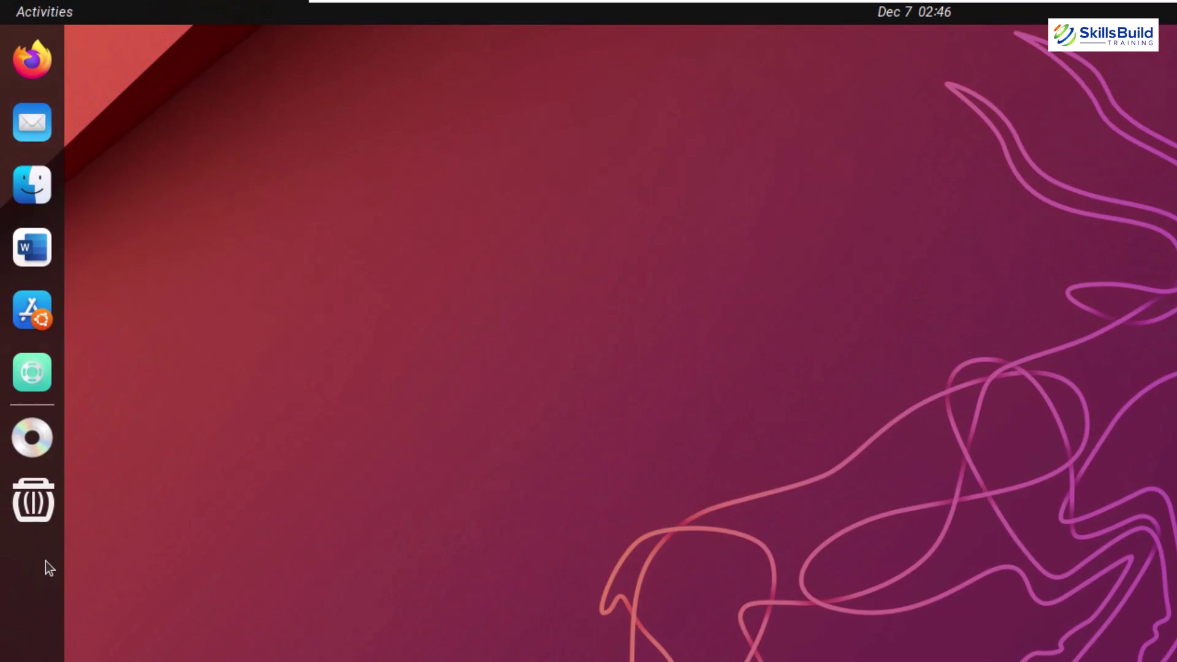
Step: Launch Extension Manager from an 'exte' app search and scroll to System Extensions
key("super")
type("ex")
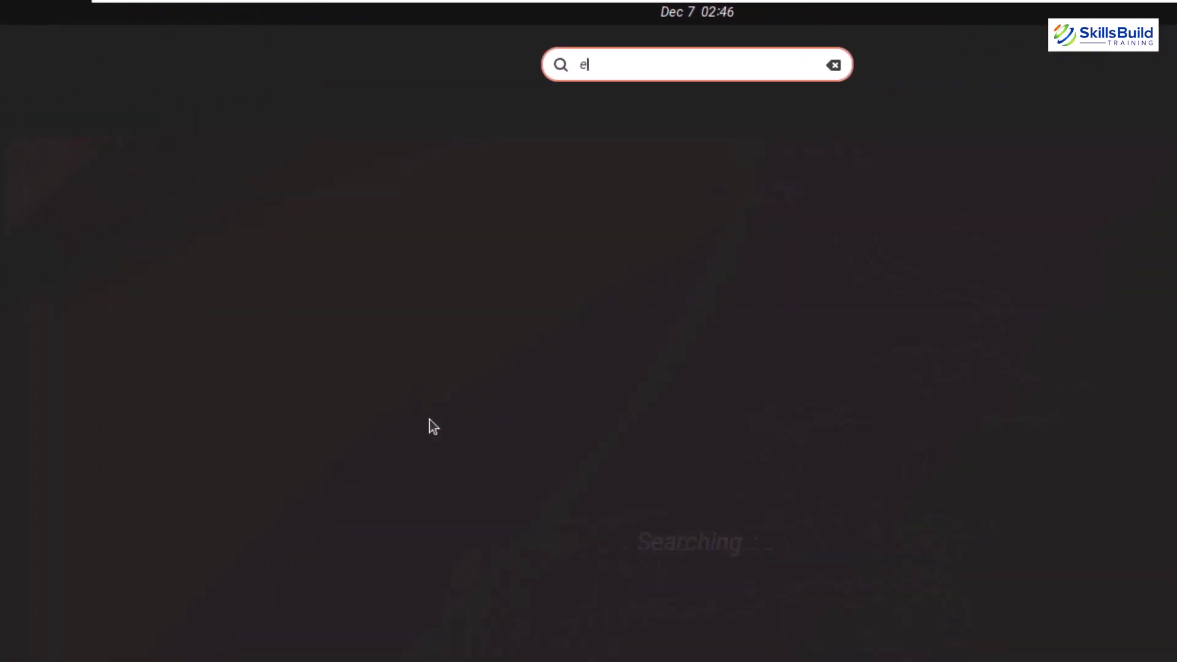
type("te")
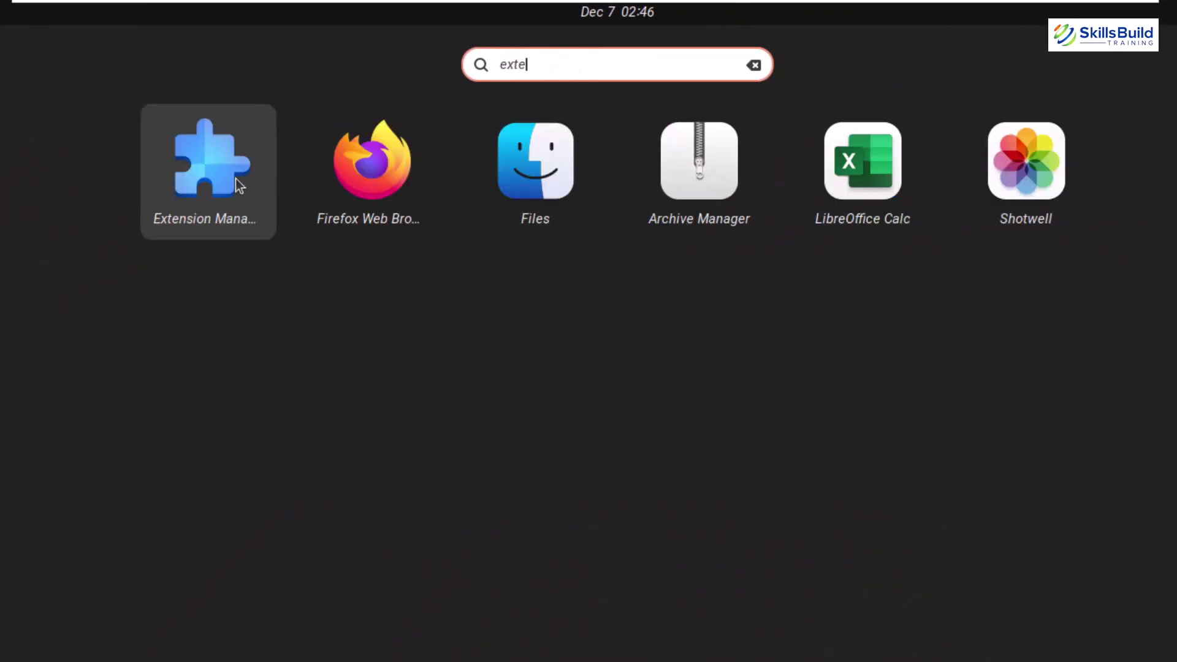
key("Return")
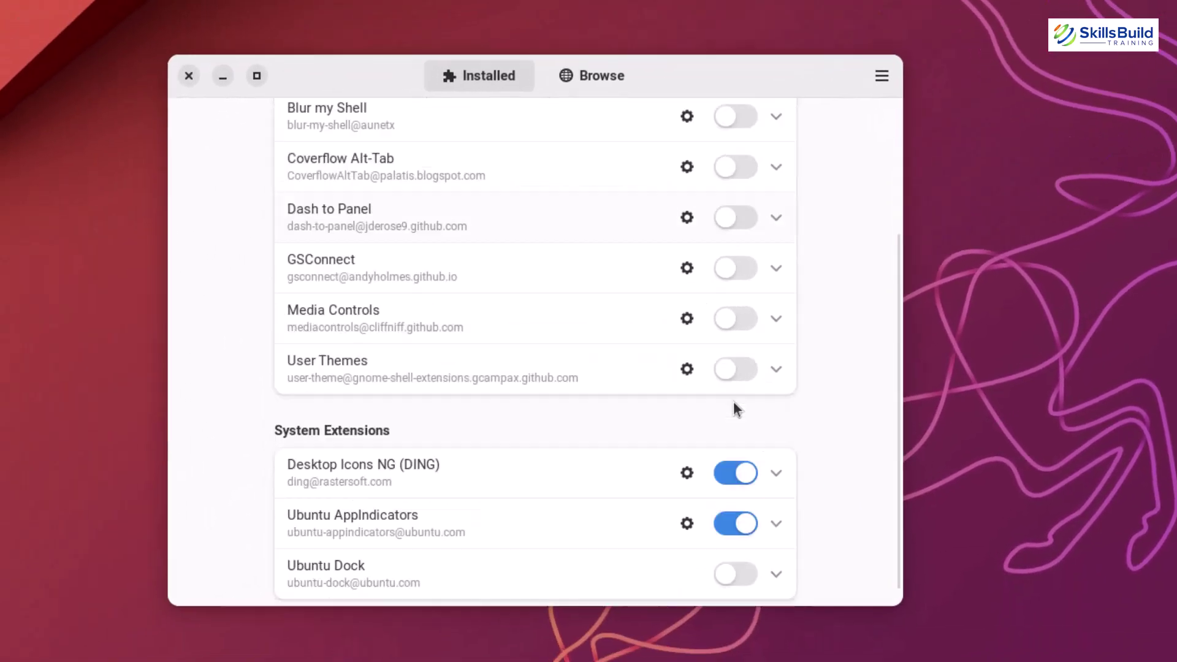
scroll(733, 401, "down", 1)
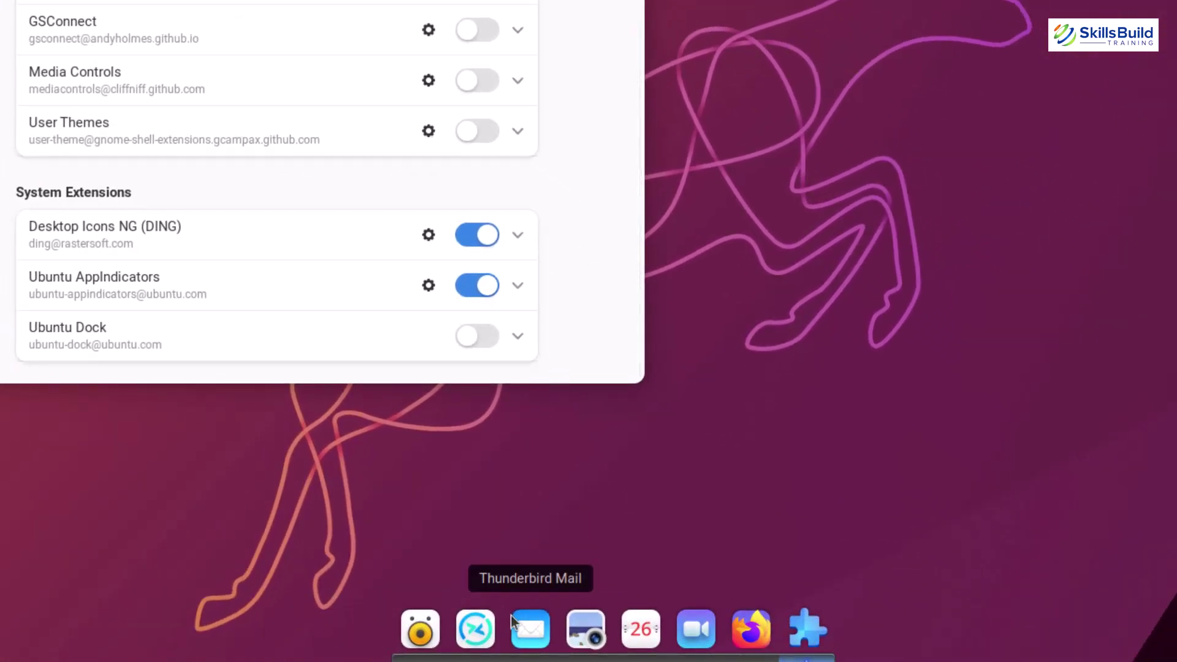
Step: Add the Trash docklet to the right end of the Plank dock from Plank's Docklets preferences
left_click(531, 625)
right_click(531, 625)
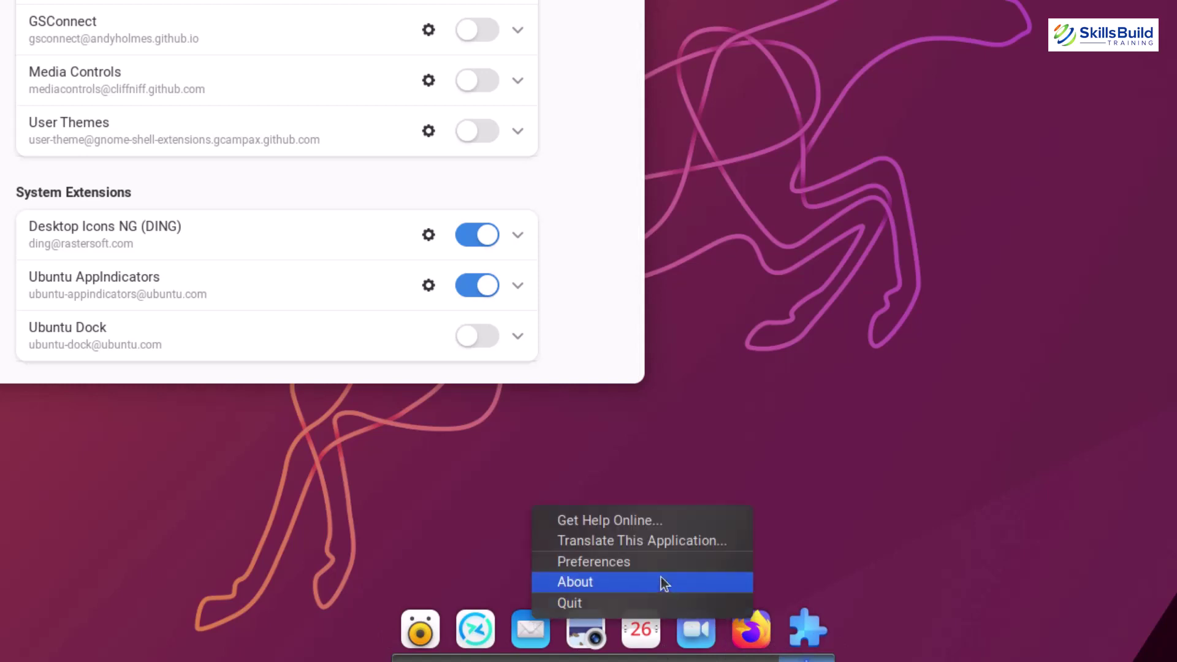
left_click(635, 564)
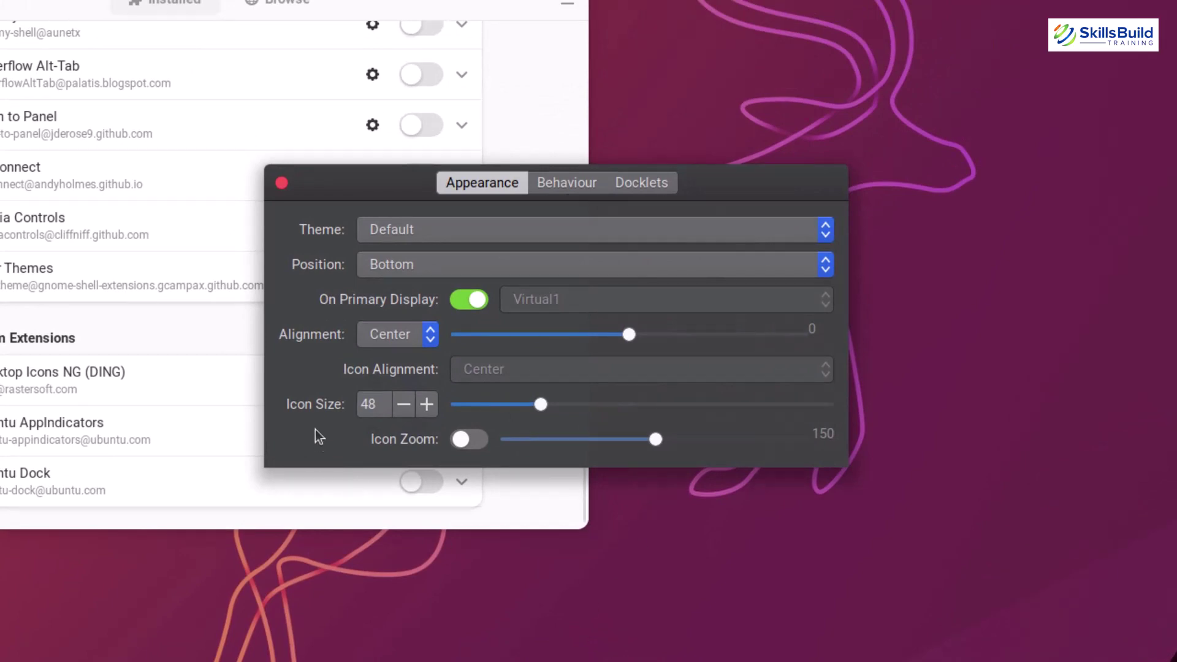
left_click(551, 182)
left_click(635, 182)
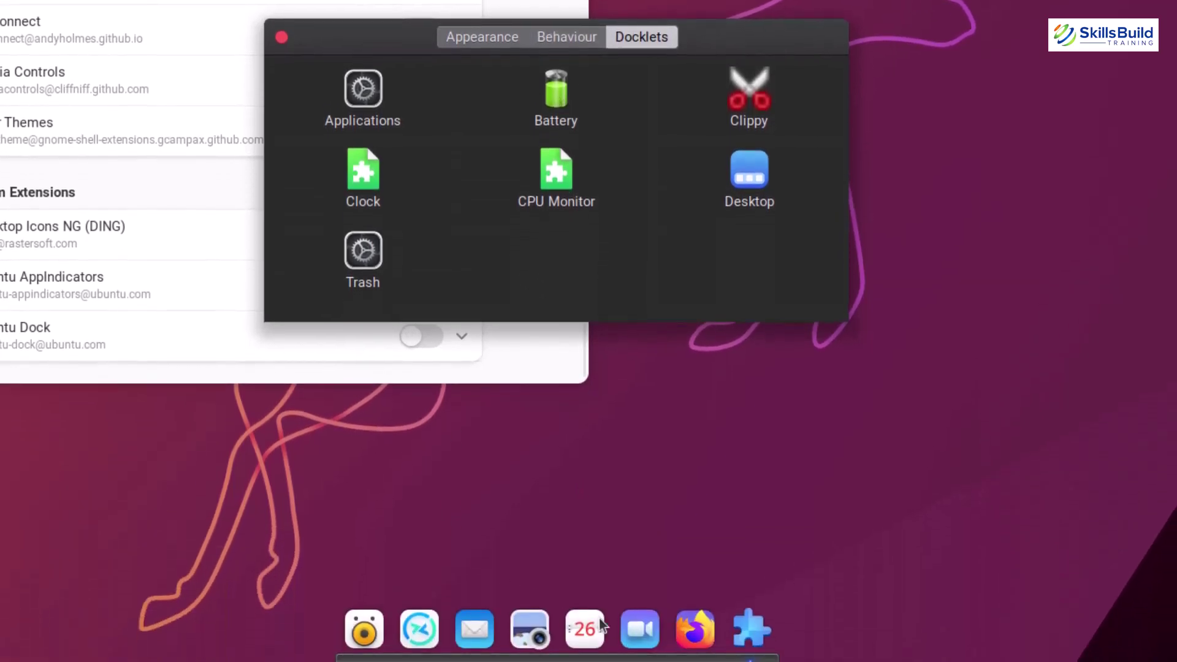
left_click_drag(367, 270, 782, 627)
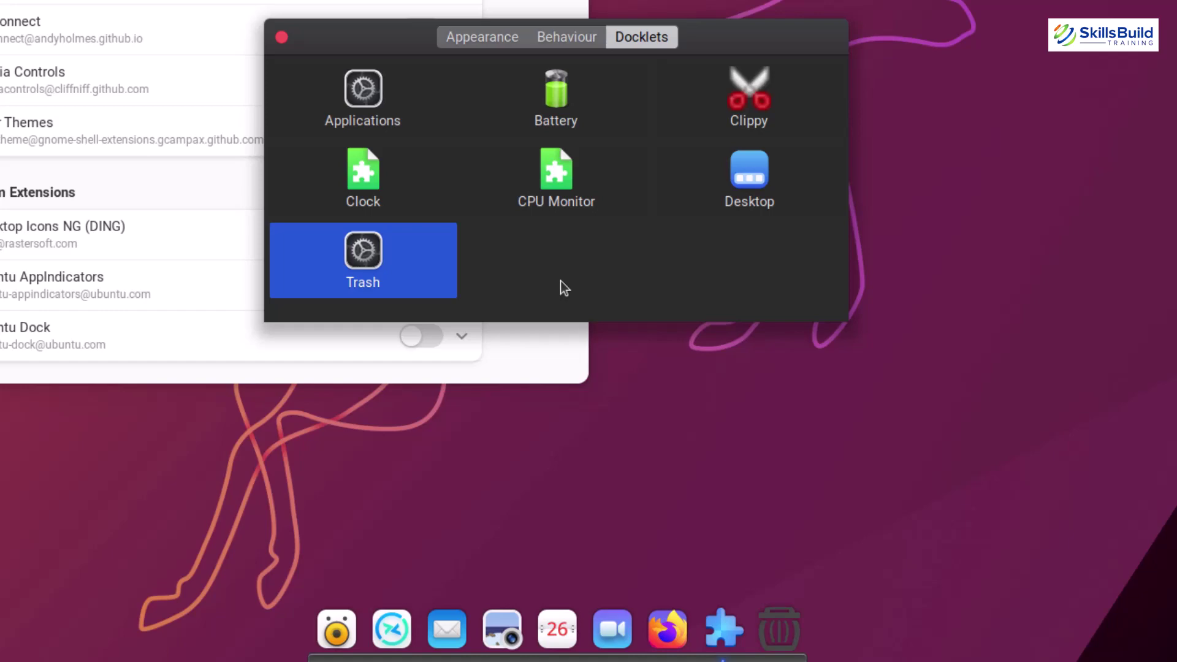
Step: Launch Archive Manager via an 'archi' search and move its dock icon to second position
key("Escape")
key("super")
type("archi")
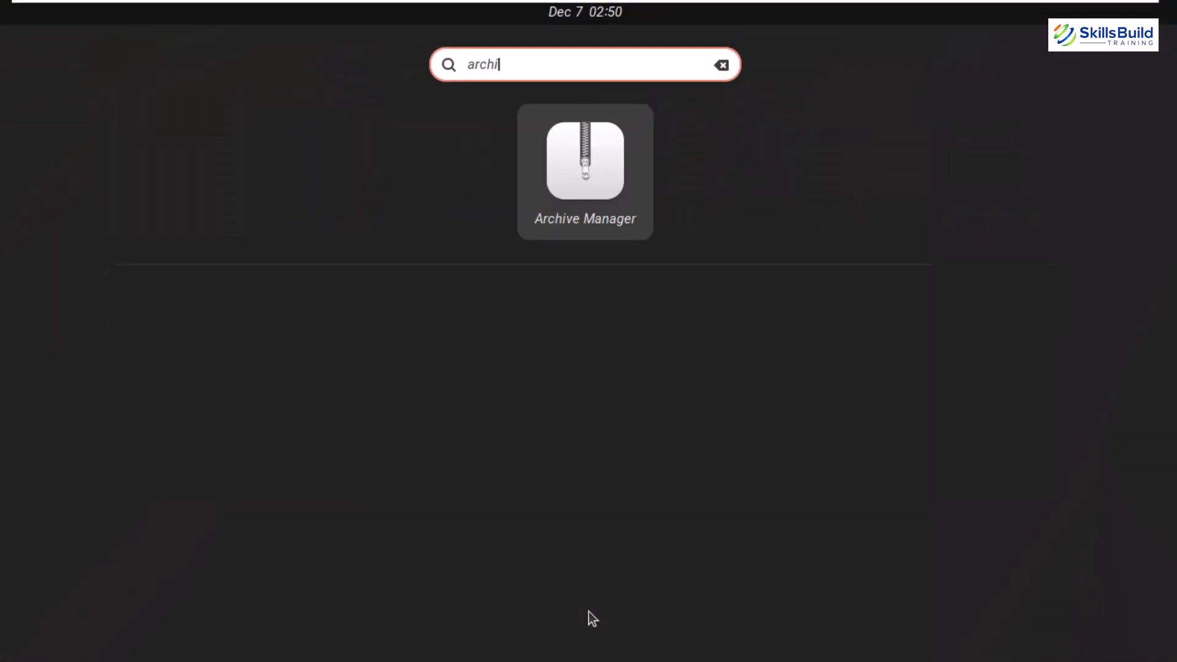
key("Return")
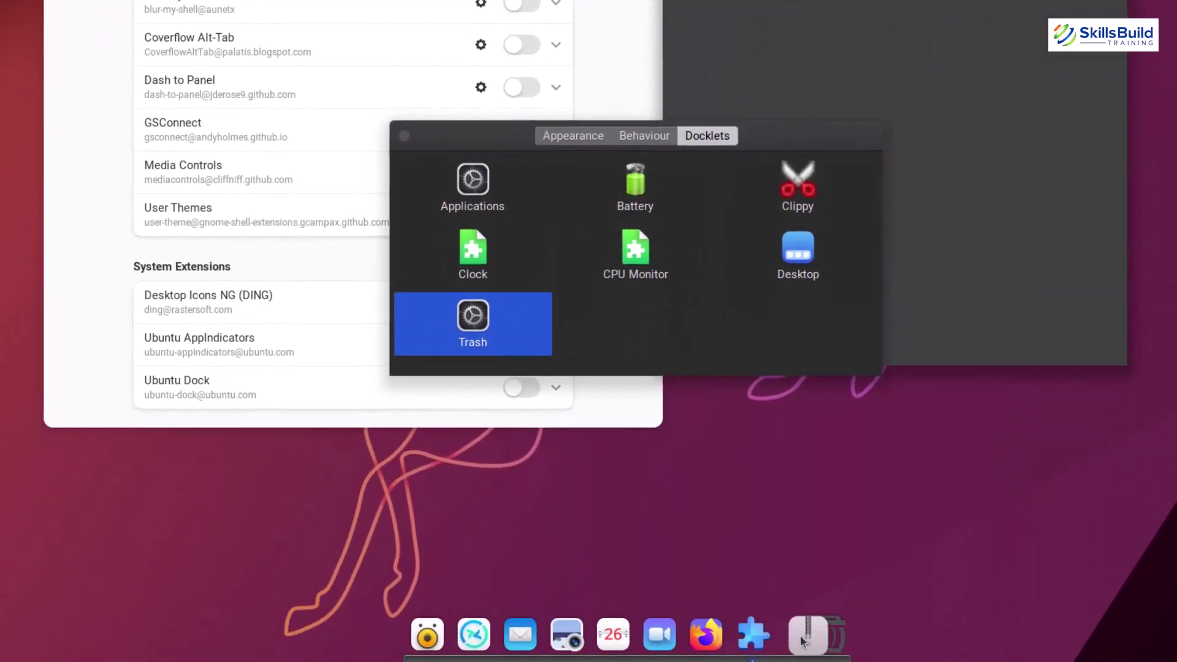
left_click_drag(803, 640, 484, 643)
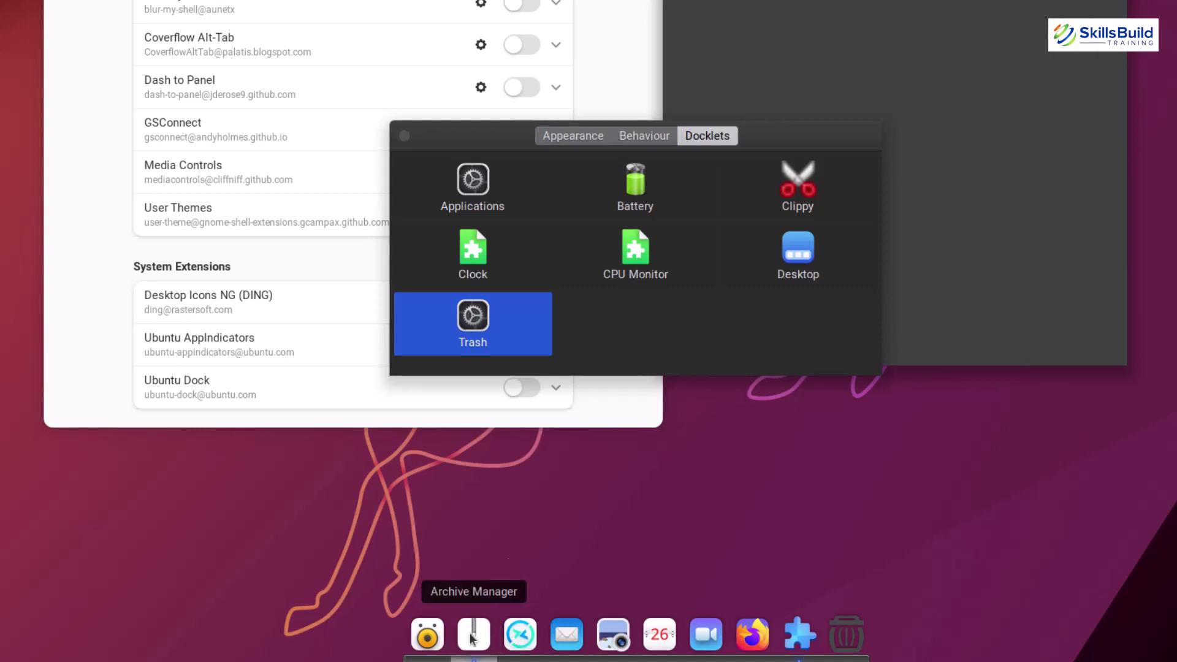
Step: Enable Plank's Icon Zoom under Appearance at about 160, then close the preferences
left_click(573, 136)
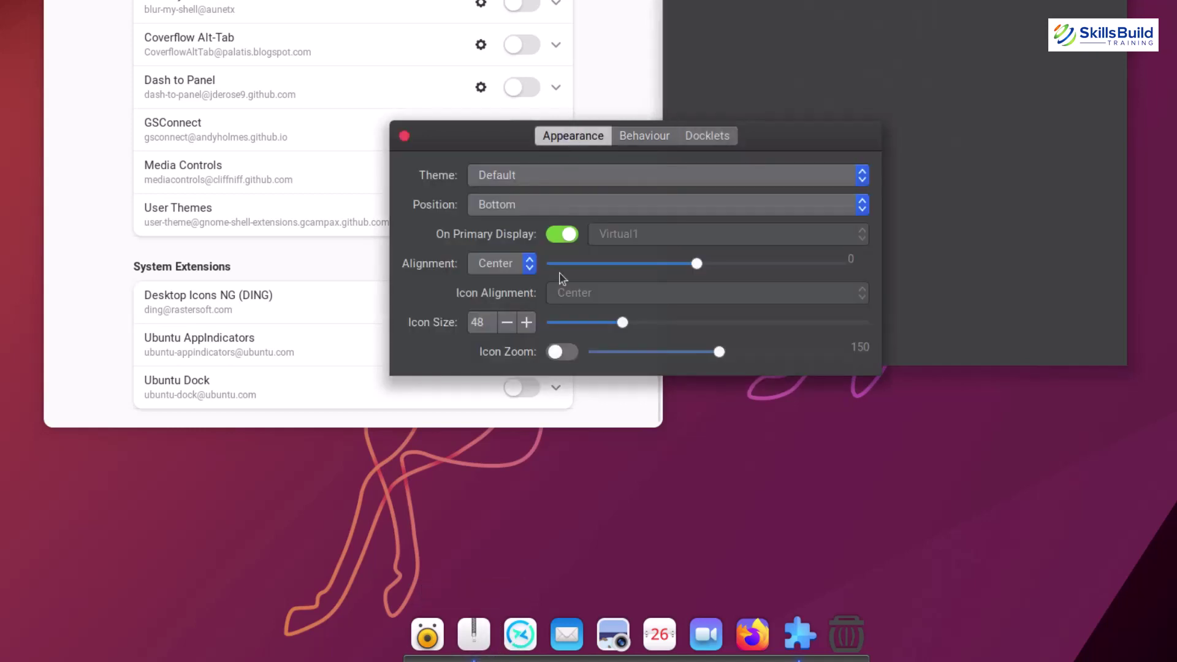
left_click(560, 351)
left_click_drag(718, 359, 742, 360)
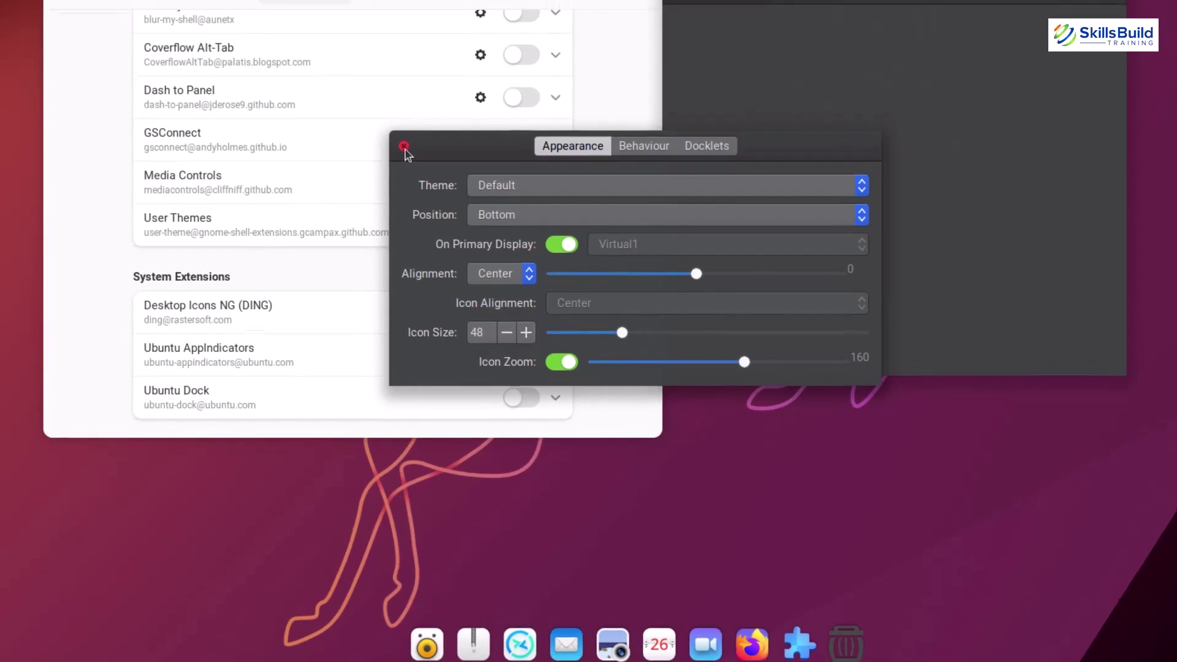
left_click(405, 137)
Step: Close the Extensions and Archive Manager windows and open Files
left_click(56, 111)
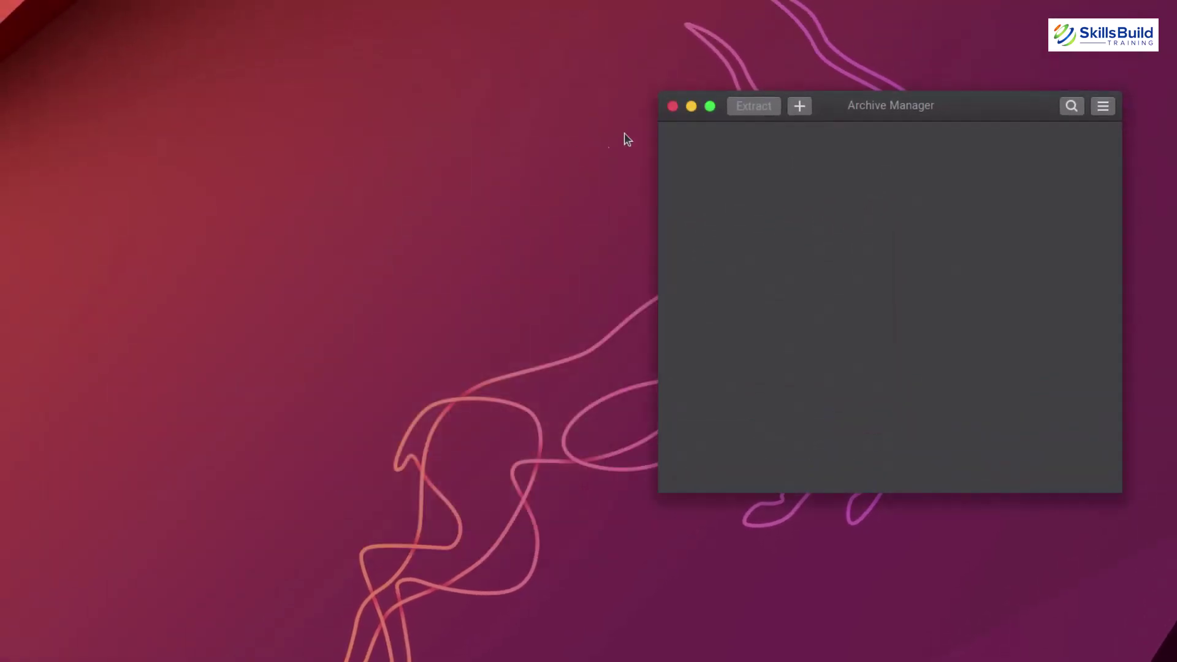
left_click(674, 107)
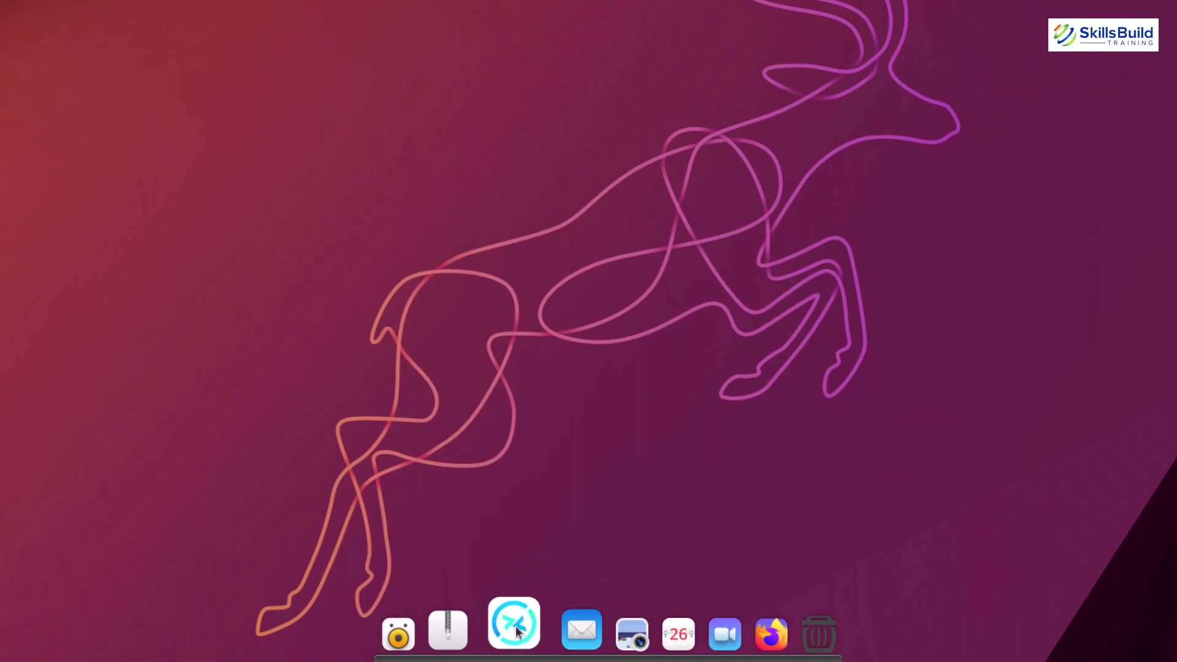
left_click(516, 629)
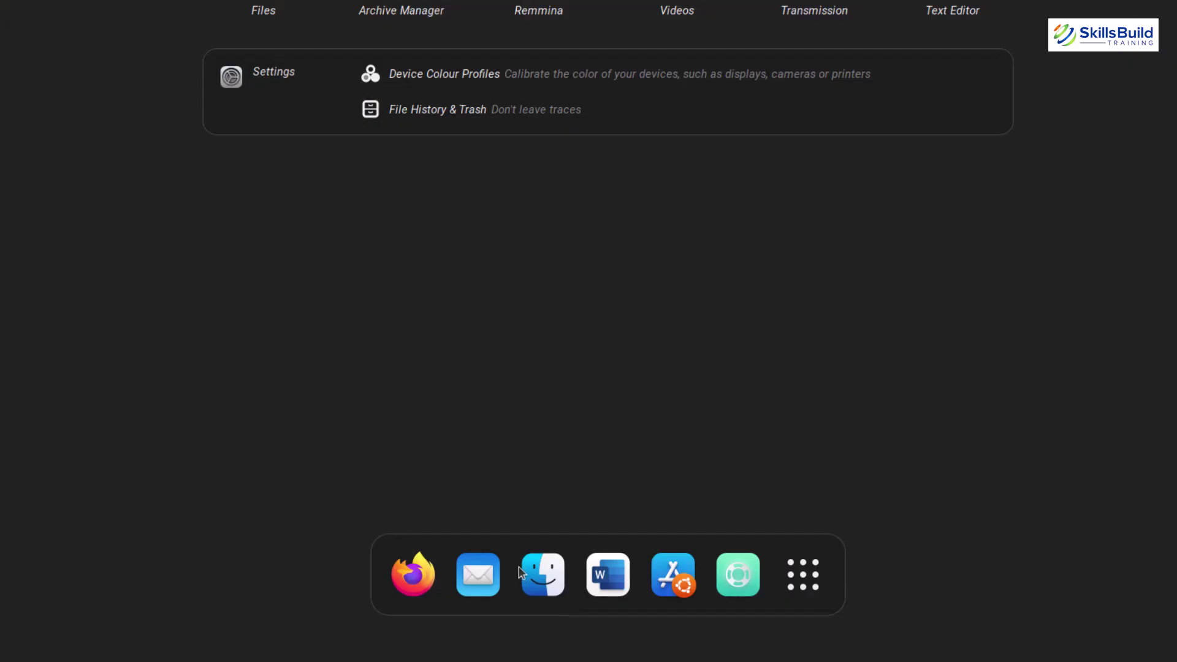
left_click(535, 579)
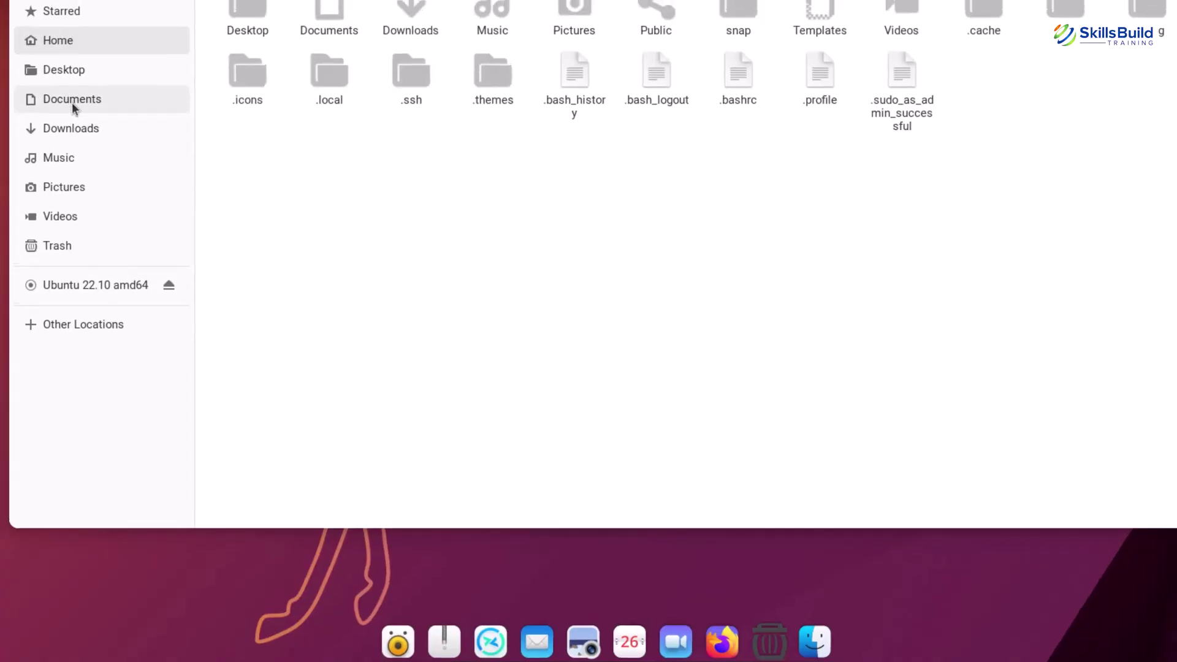
Step: Extract wallpapers-pack.zip in Downloads and copy its six wallpaper images, then go Home
left_click(83, 227)
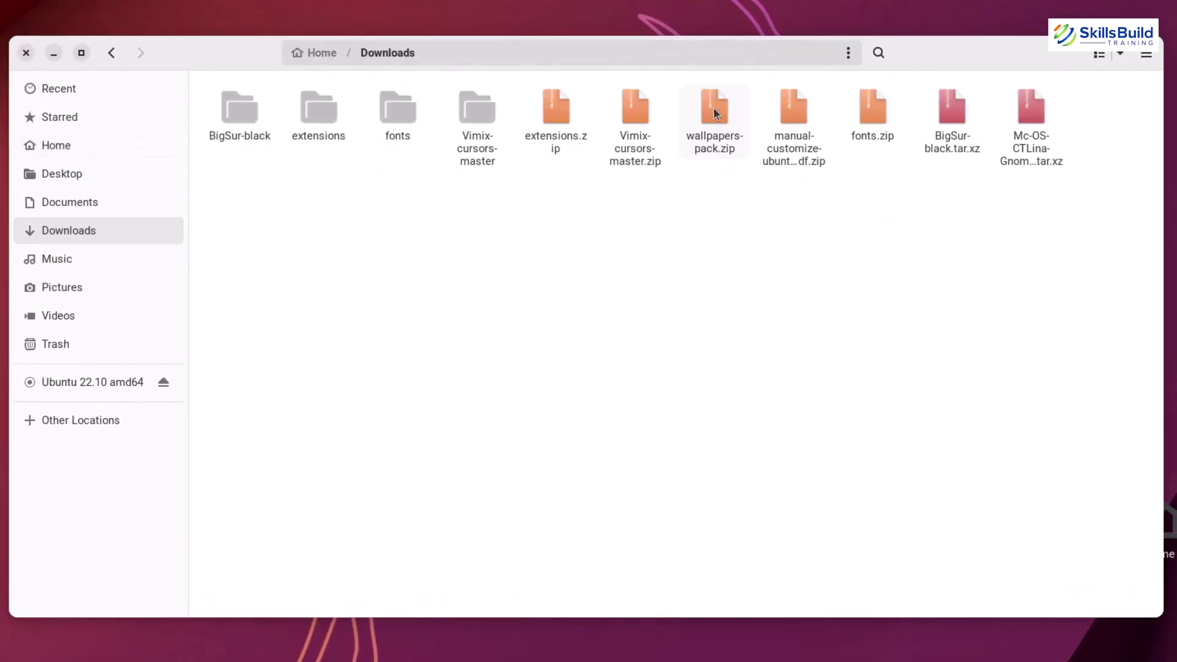
right_click(711, 104)
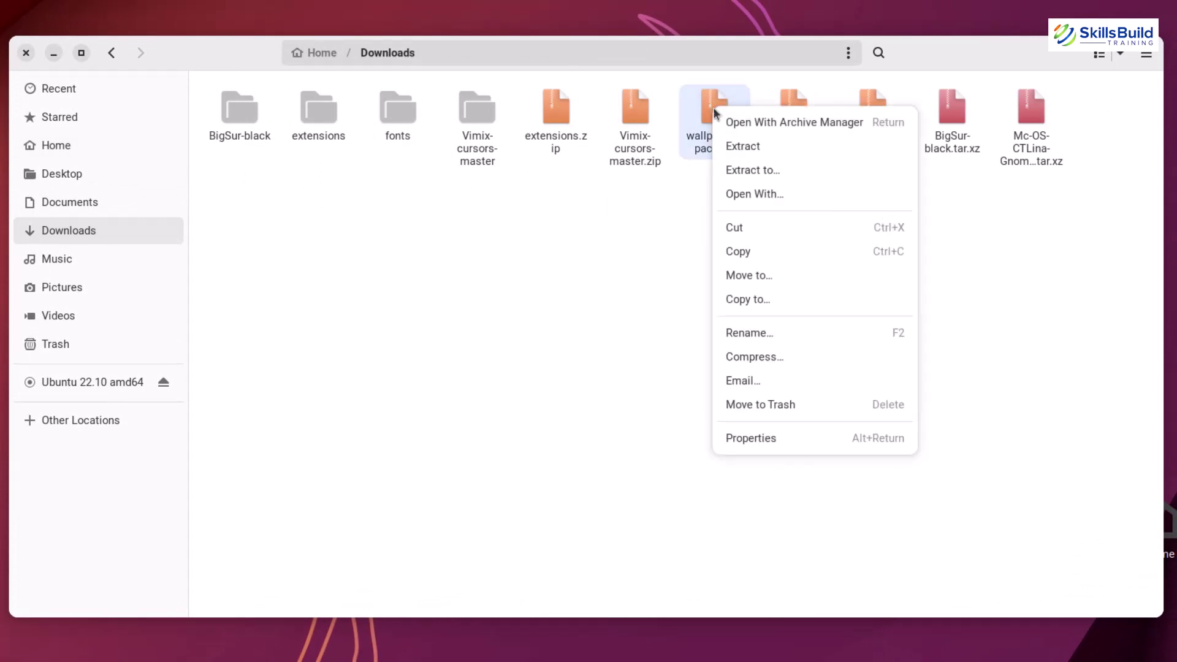
left_click(730, 143)
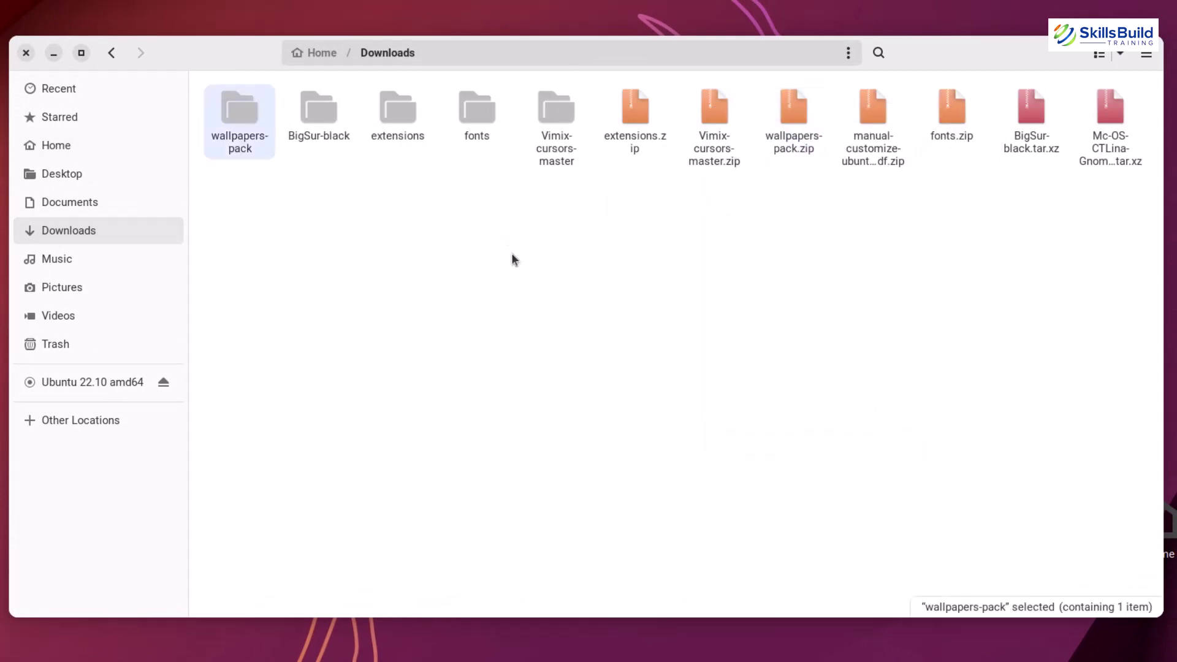
key("Return")
double_click(252, 119)
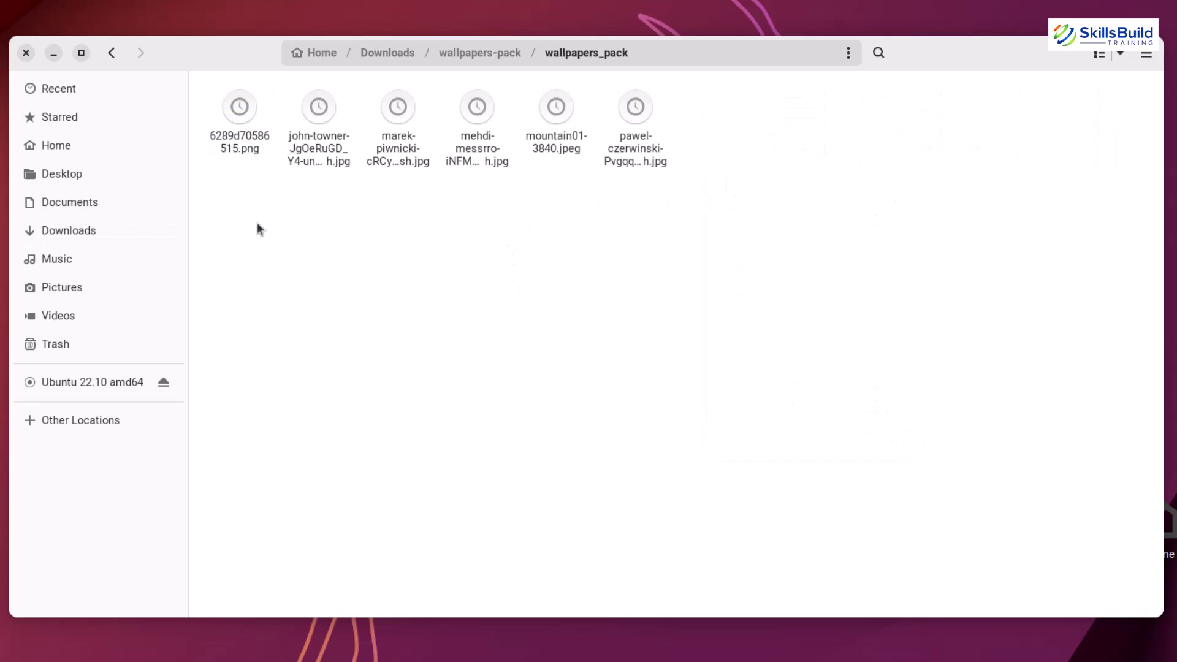
key("ctrl+a")
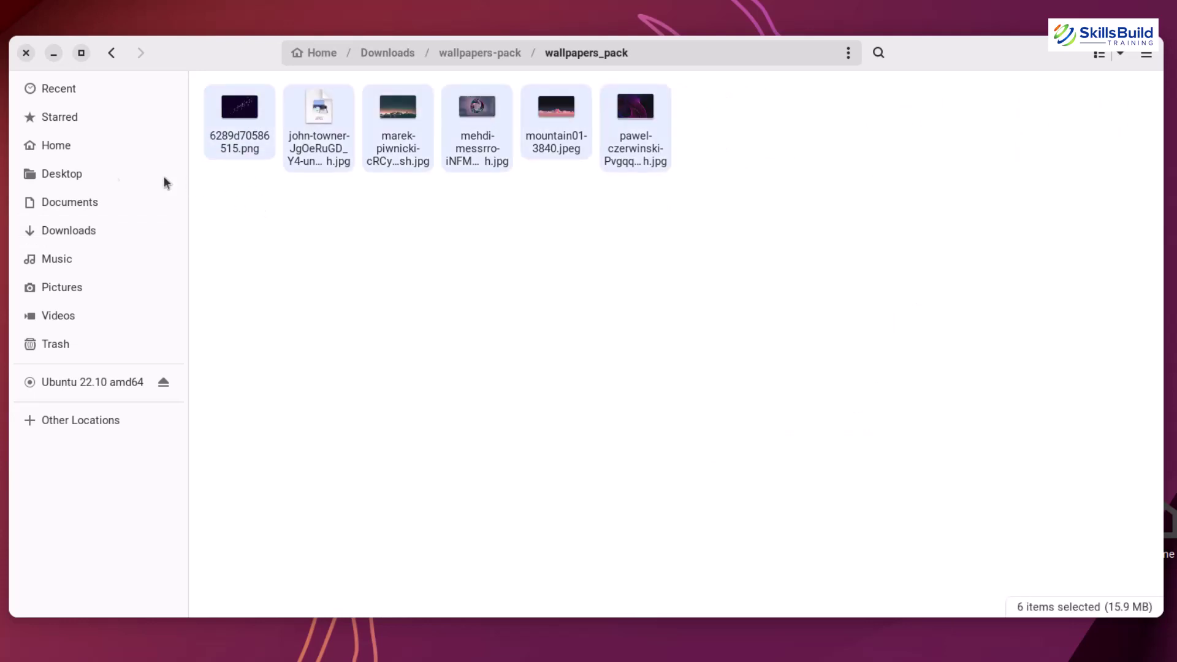
left_click(73, 145)
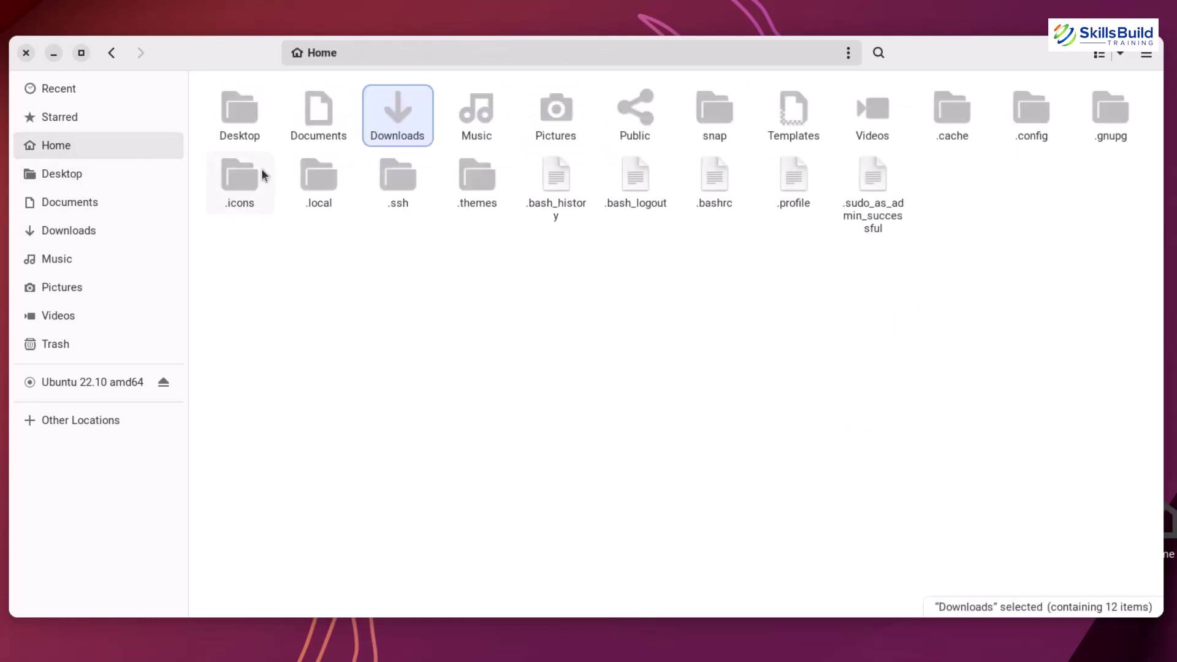
Step: Paste the six wallpaper images into .local/share/backgrounds, then close Files
double_click(318, 183)
double_click(232, 115)
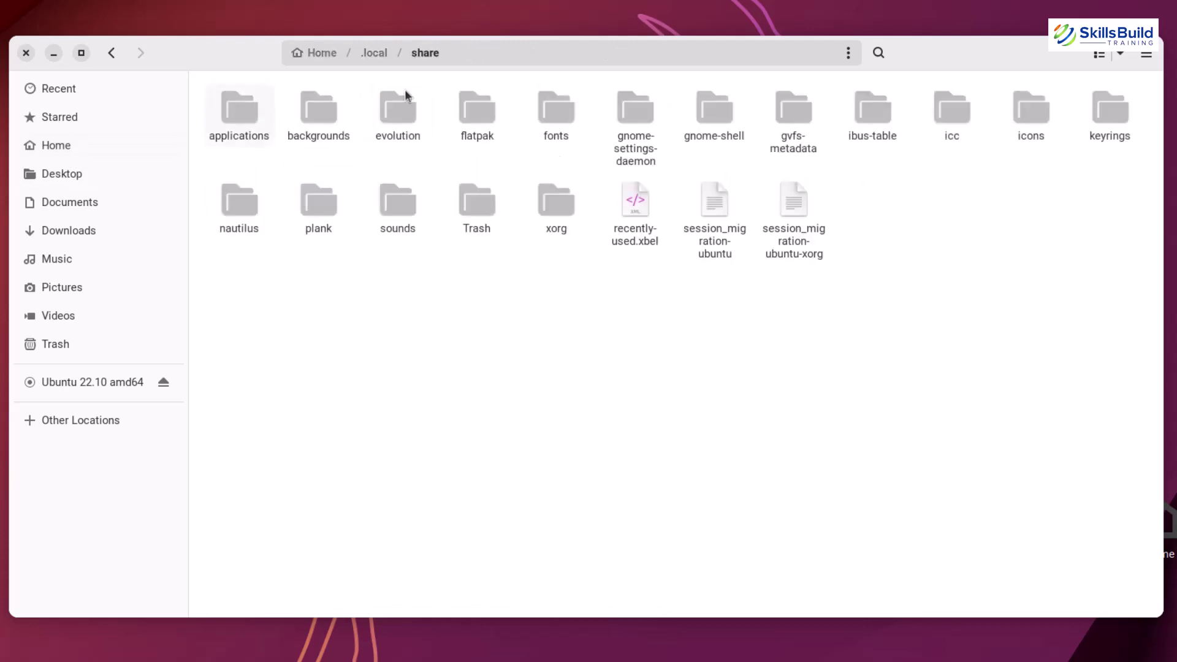
double_click(334, 123)
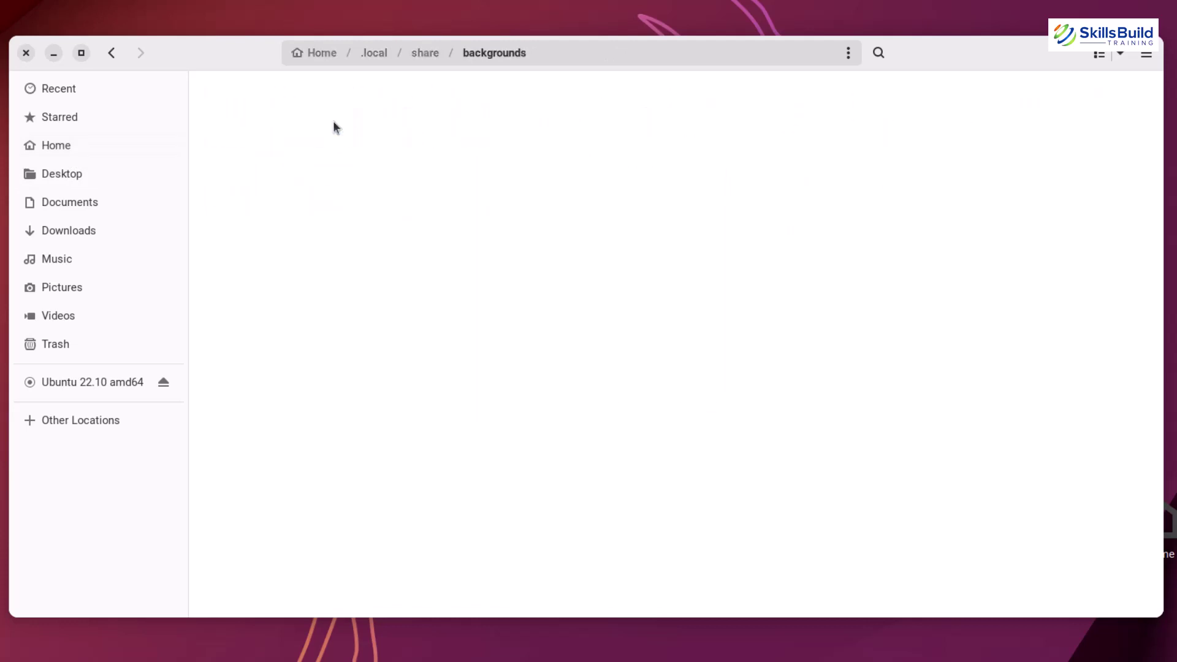
right_click(329, 154)
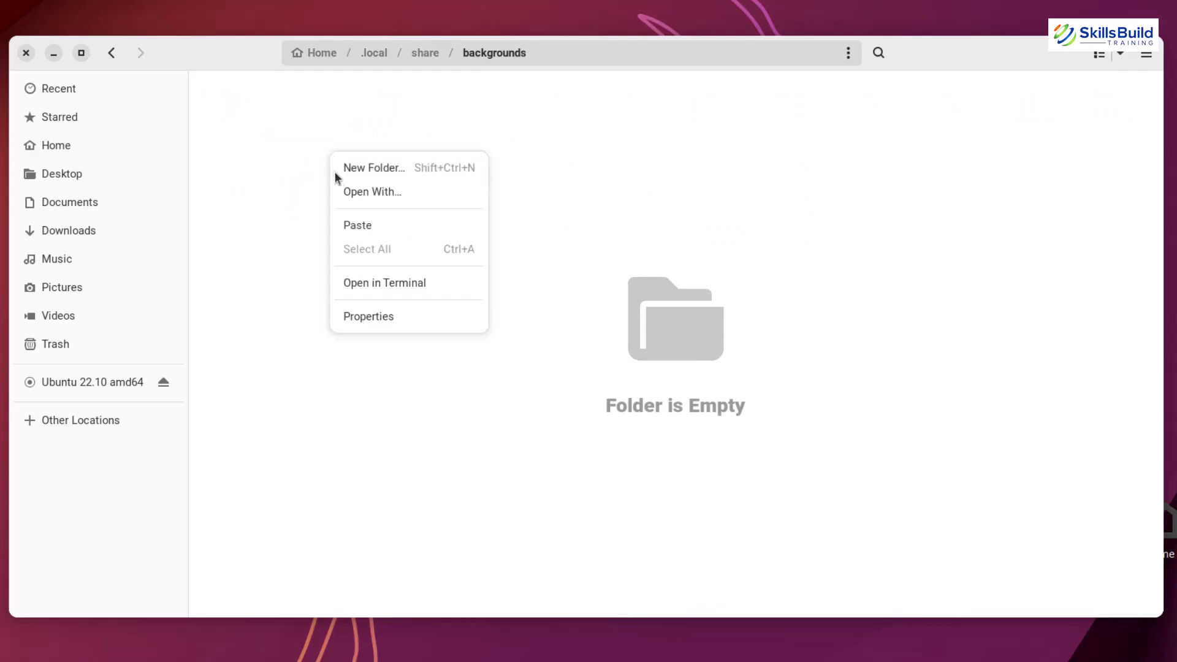
left_click(361, 225)
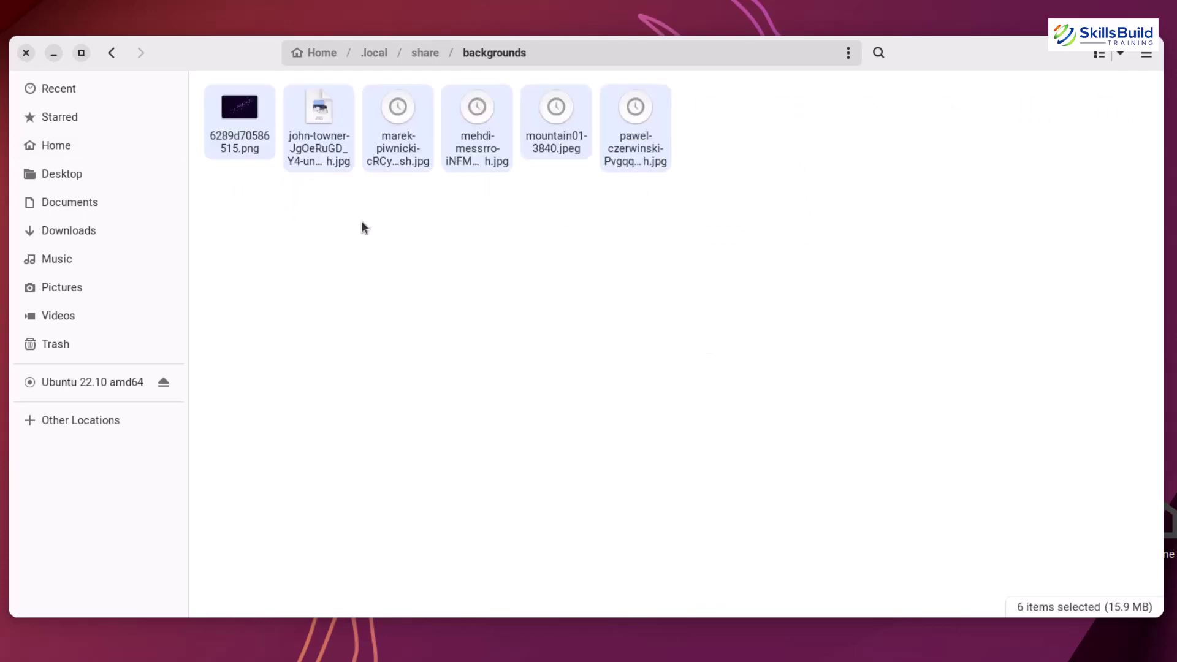
left_click(392, 253)
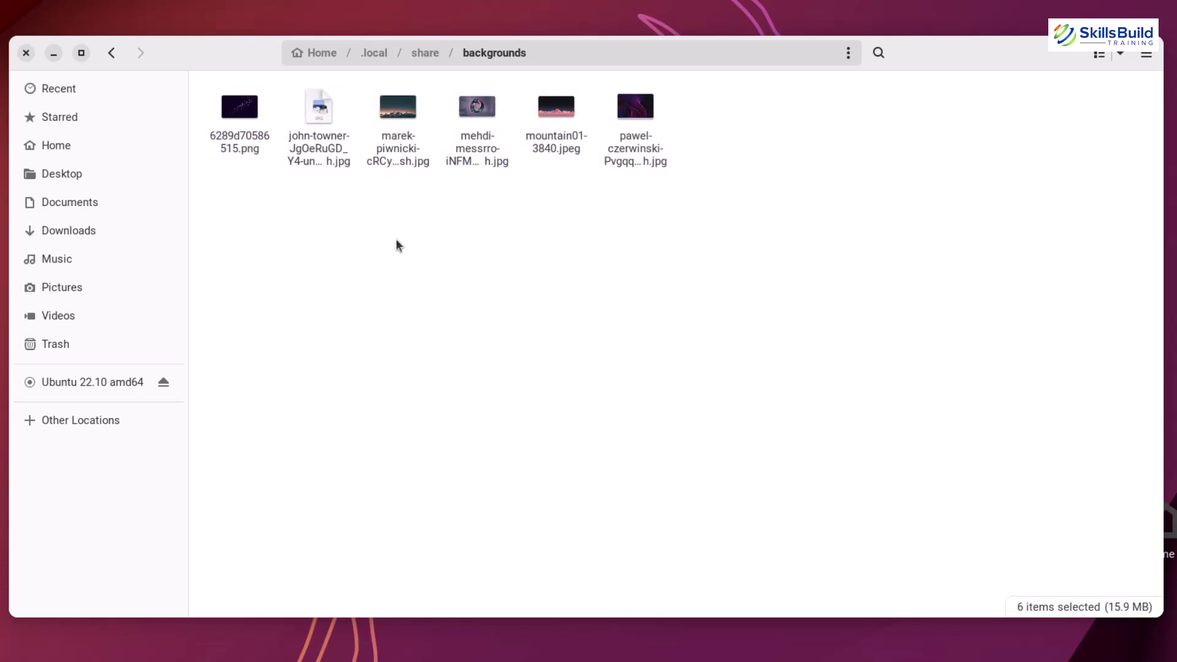
left_click(26, 52)
Step: Make the snowy mountain sunset image the desktop background, then close Settings
right_click(264, 87)
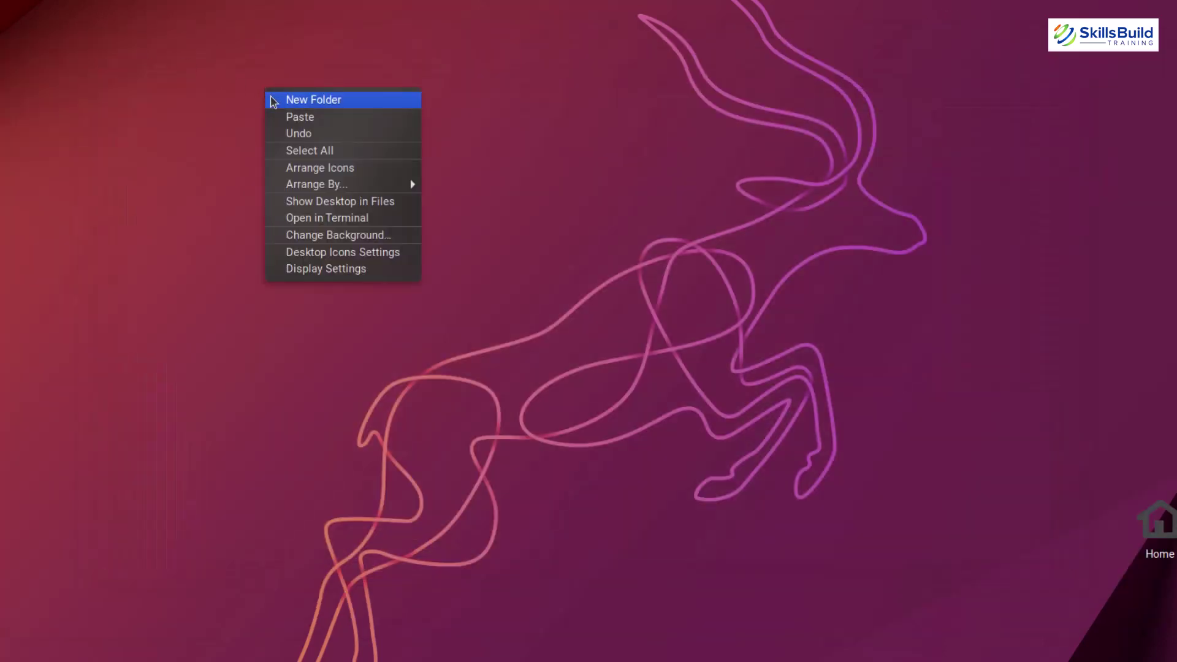
left_click(325, 235)
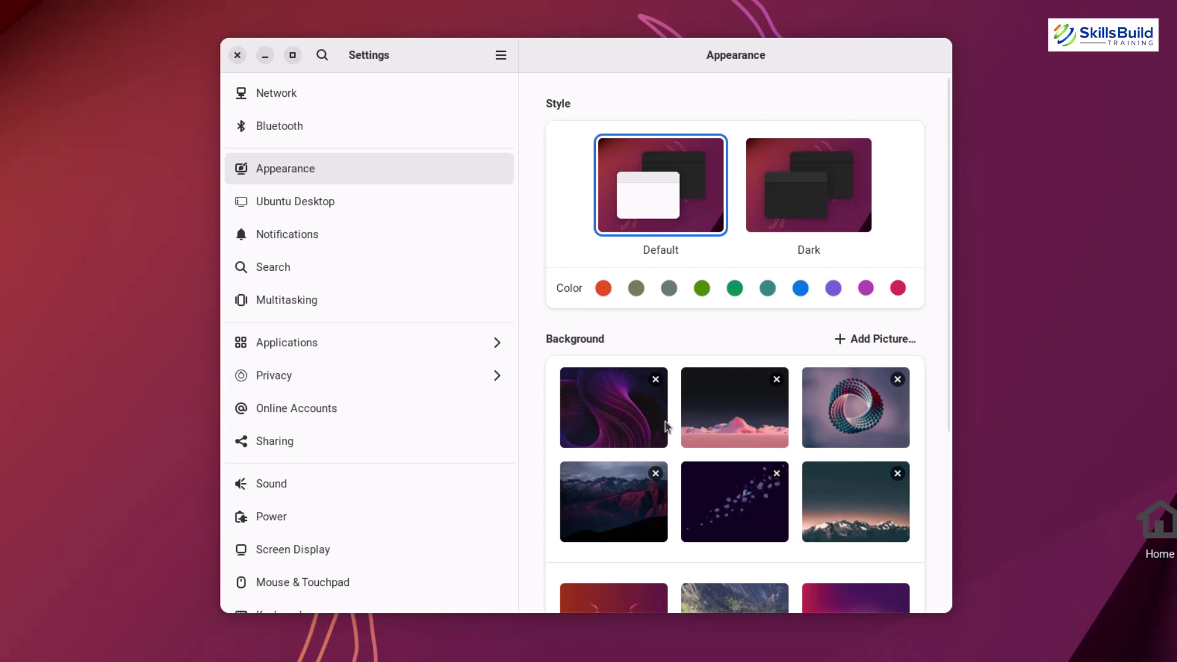
left_click(621, 507)
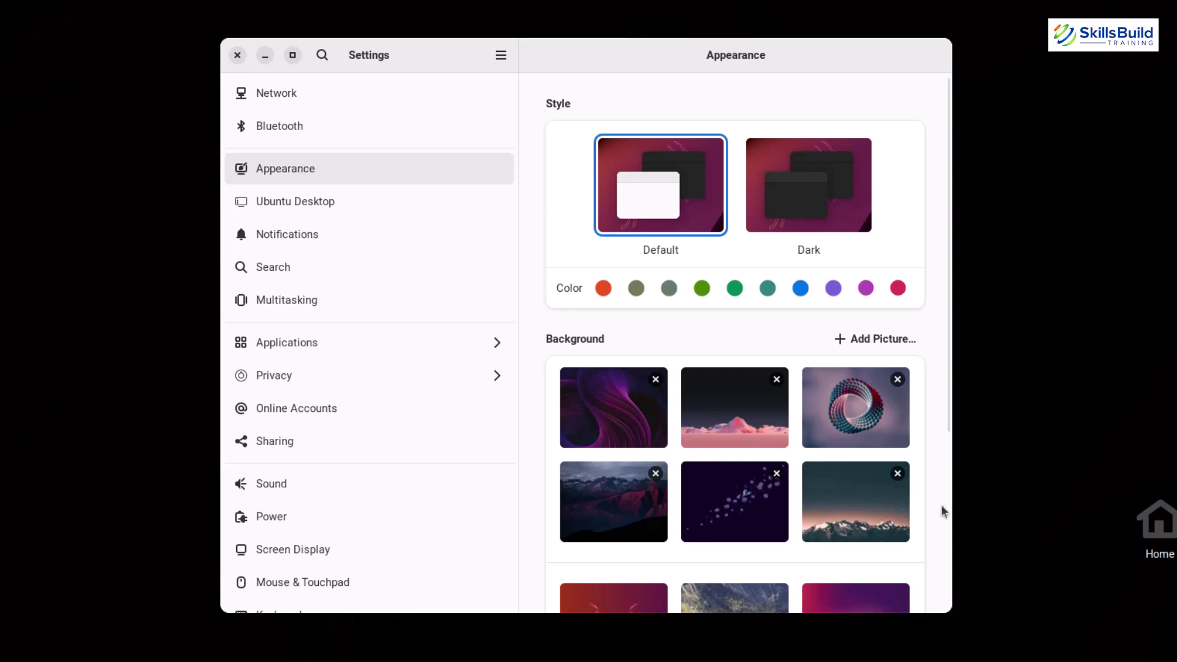
left_click(843, 494)
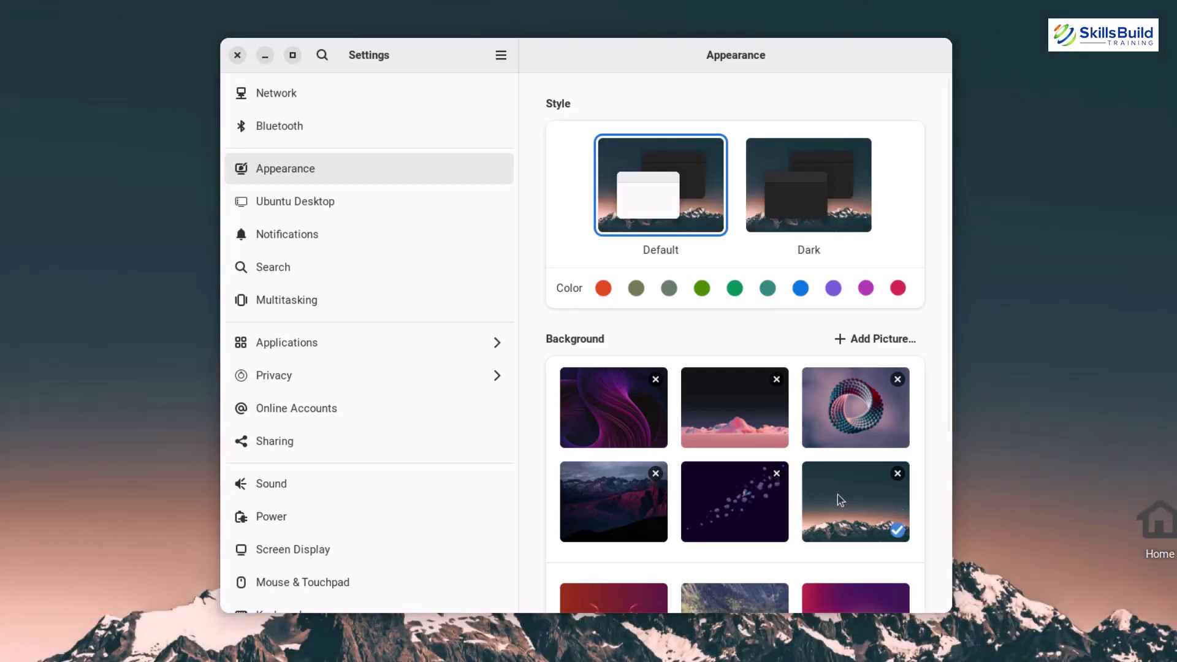
left_click(237, 55)
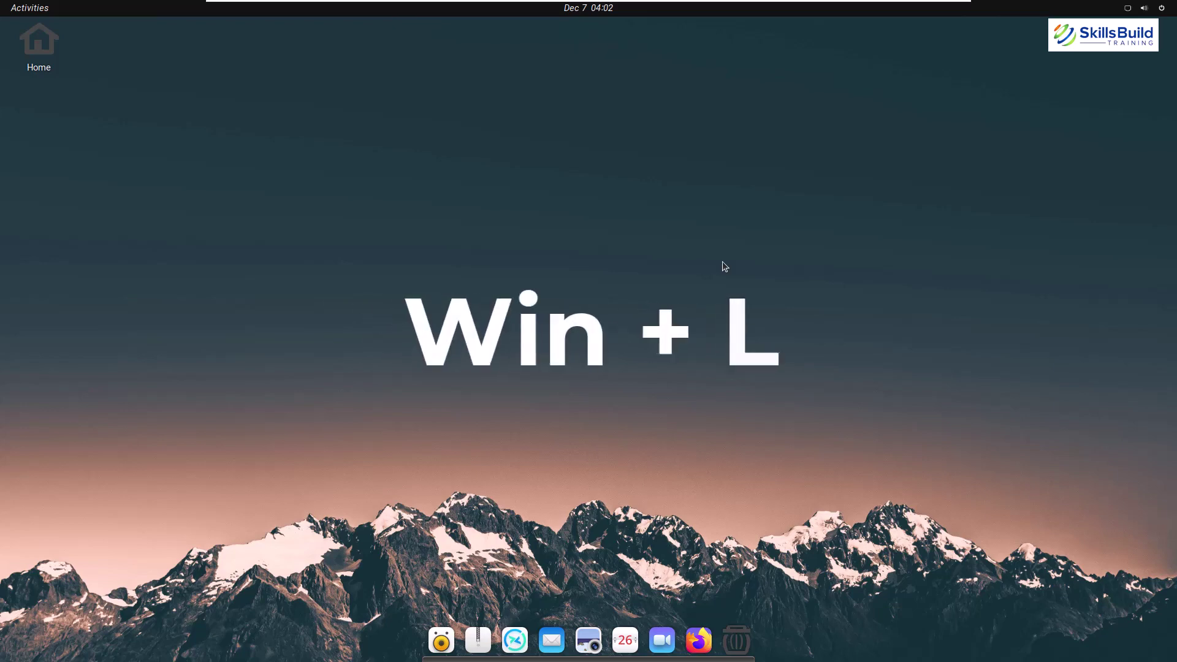
key("super+l")
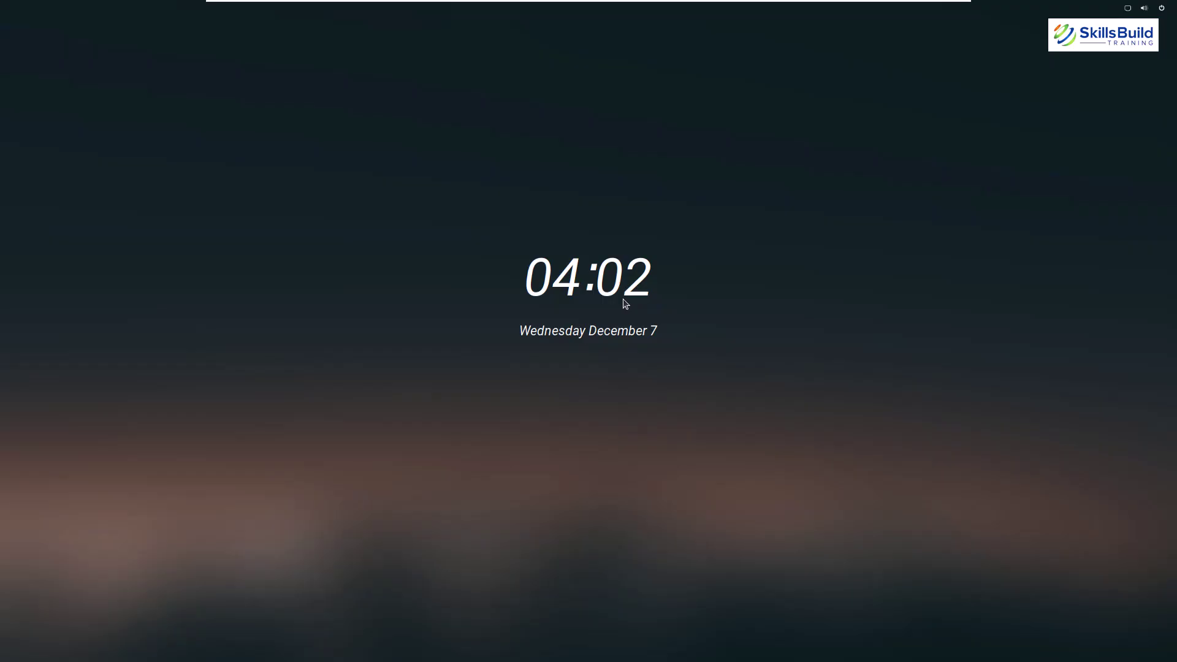
left_click(590, 309)
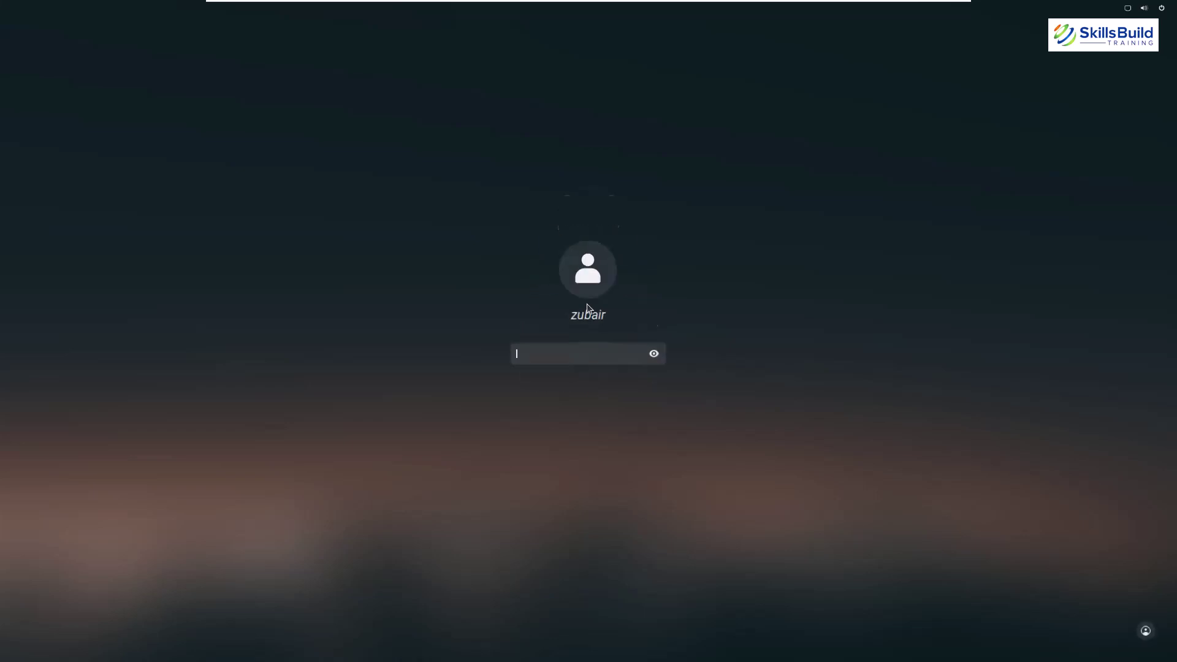
type("***")
key("Return")
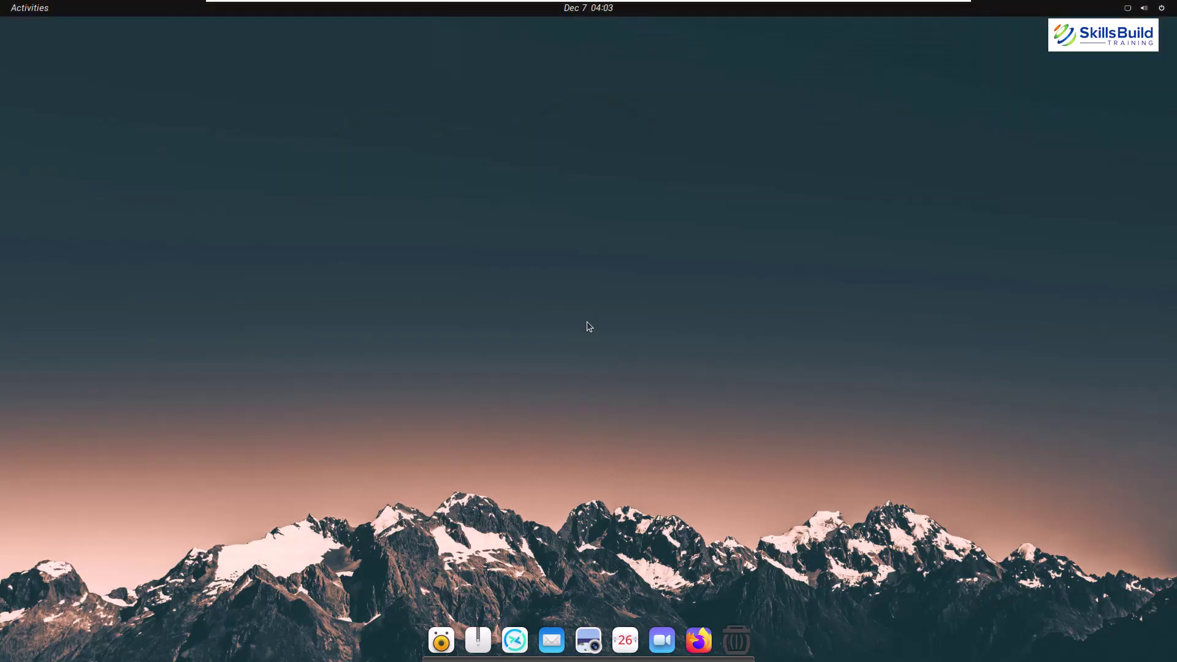